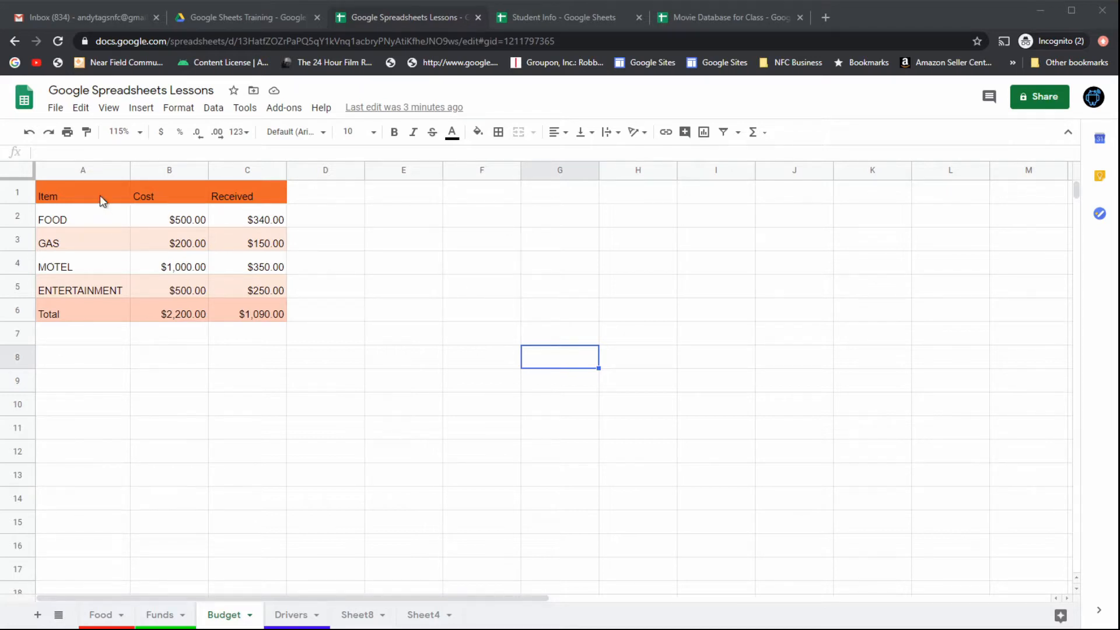
Examine the Budget sheet's cost and received amounts and the formulas in the Total row.
left_click(182, 267)
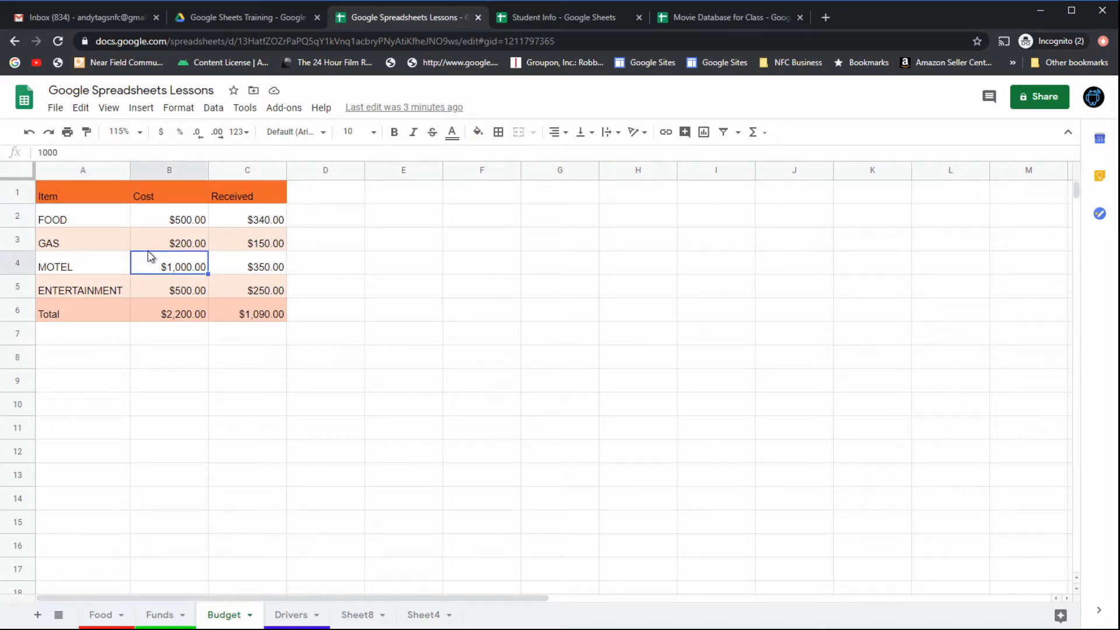
left_click(93, 202)
left_click(265, 329)
left_click(222, 241)
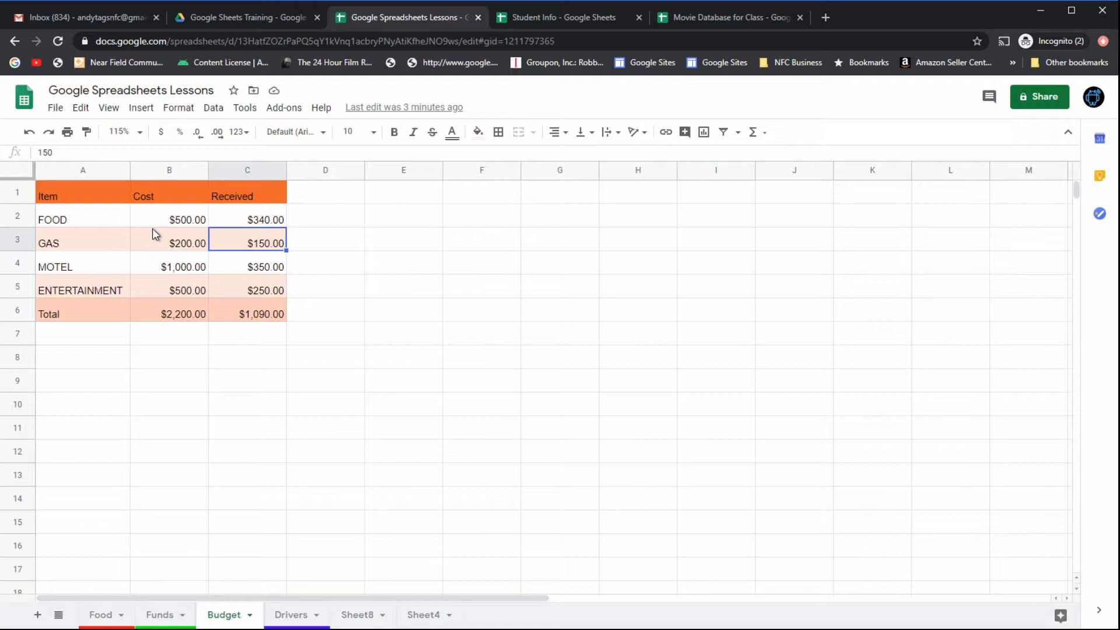
left_click(180, 317)
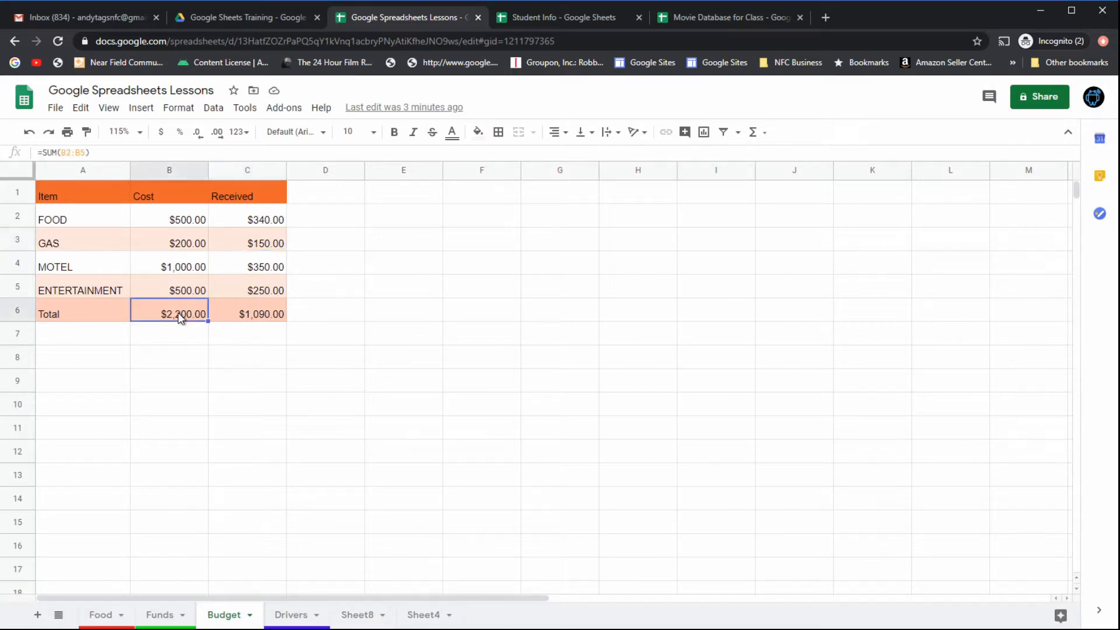
left_click(270, 316)
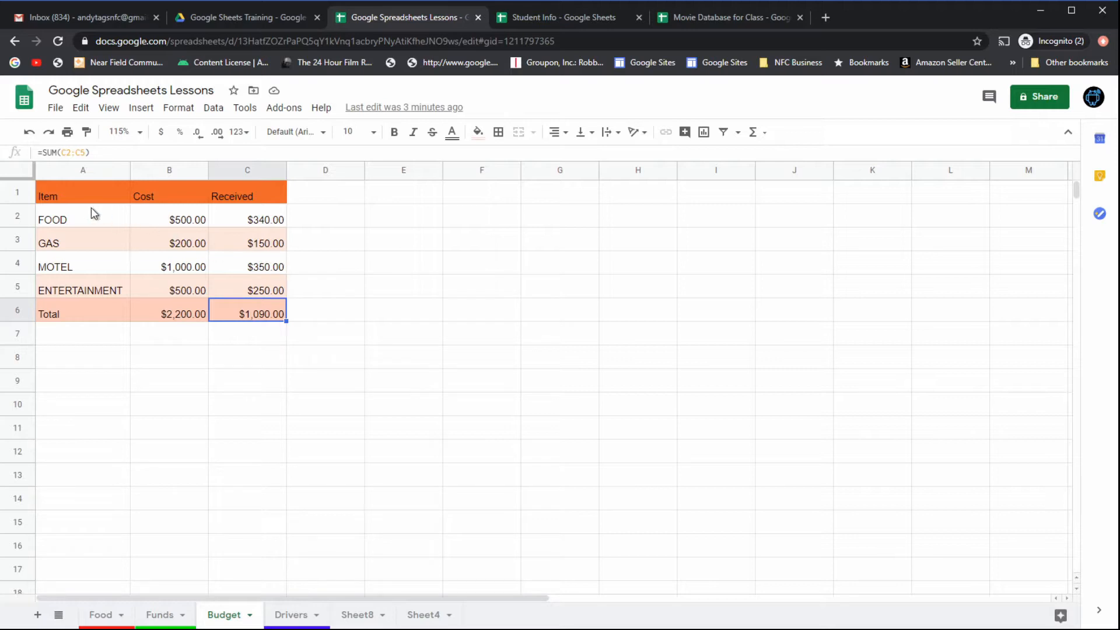
Insert a chart from the budget table A1:C6 and place it beside the table, starting near column D.
left_click_drag(97, 201, 254, 309)
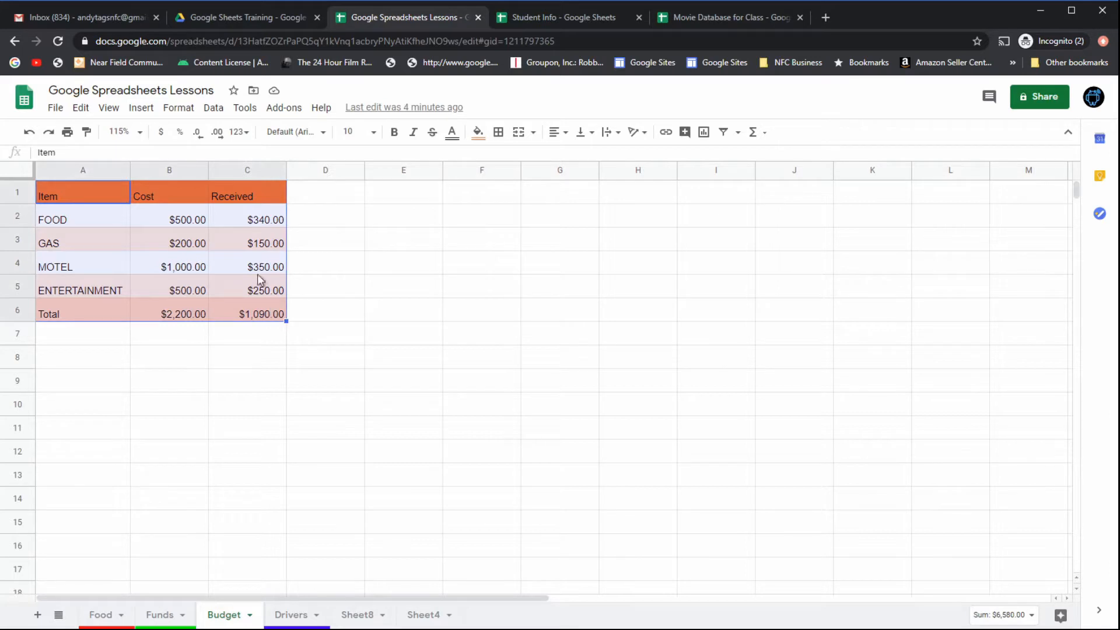
left_click(145, 109)
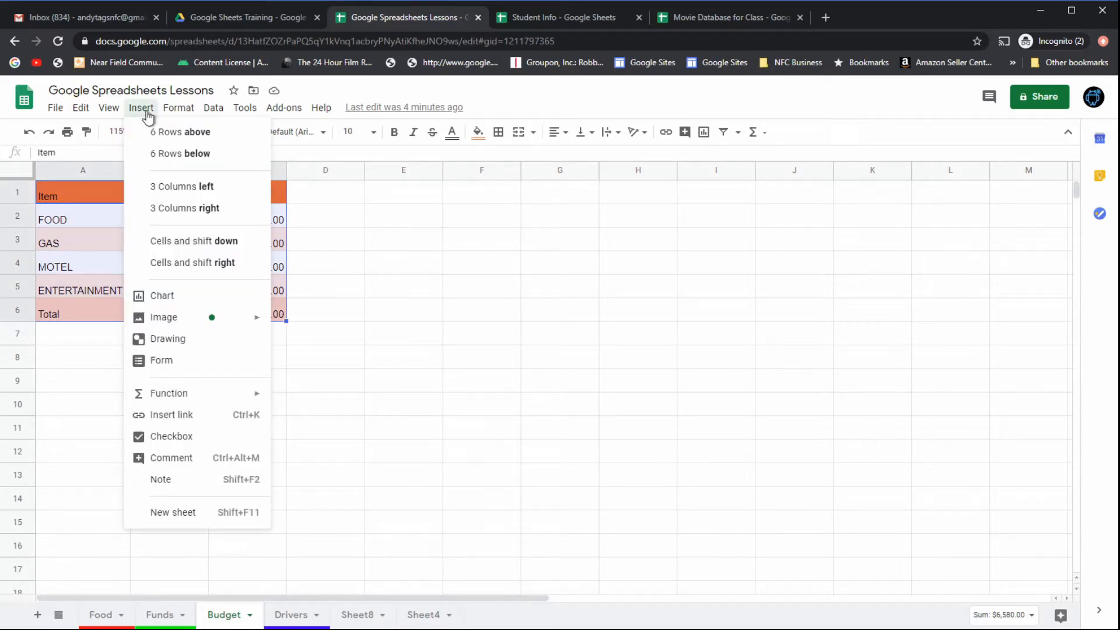
left_click(171, 301)
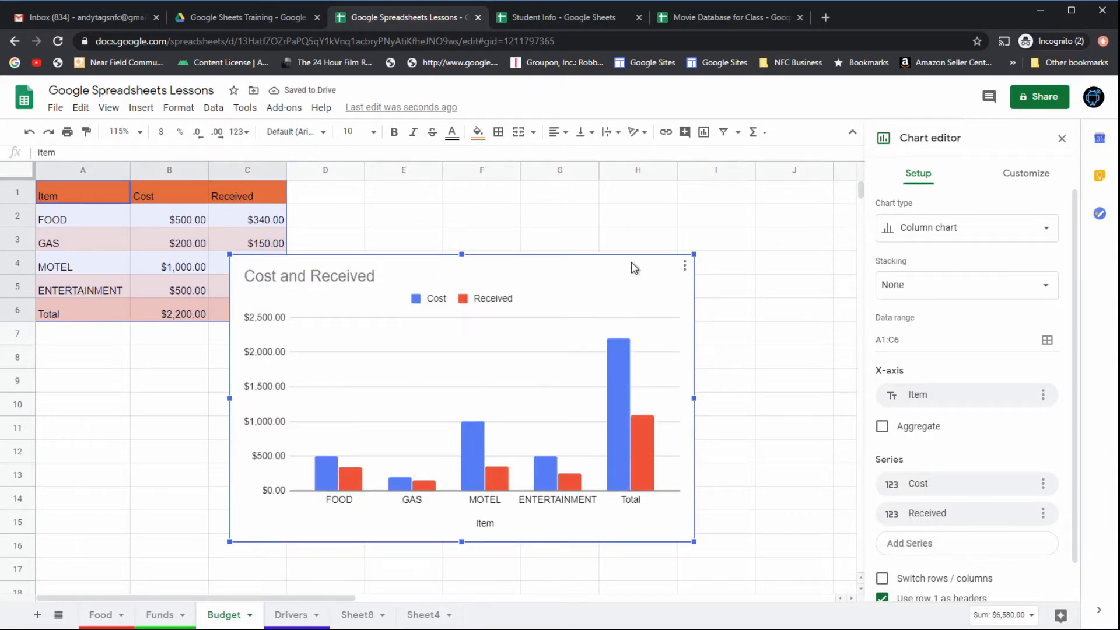
left_click_drag(632, 265, 729, 187)
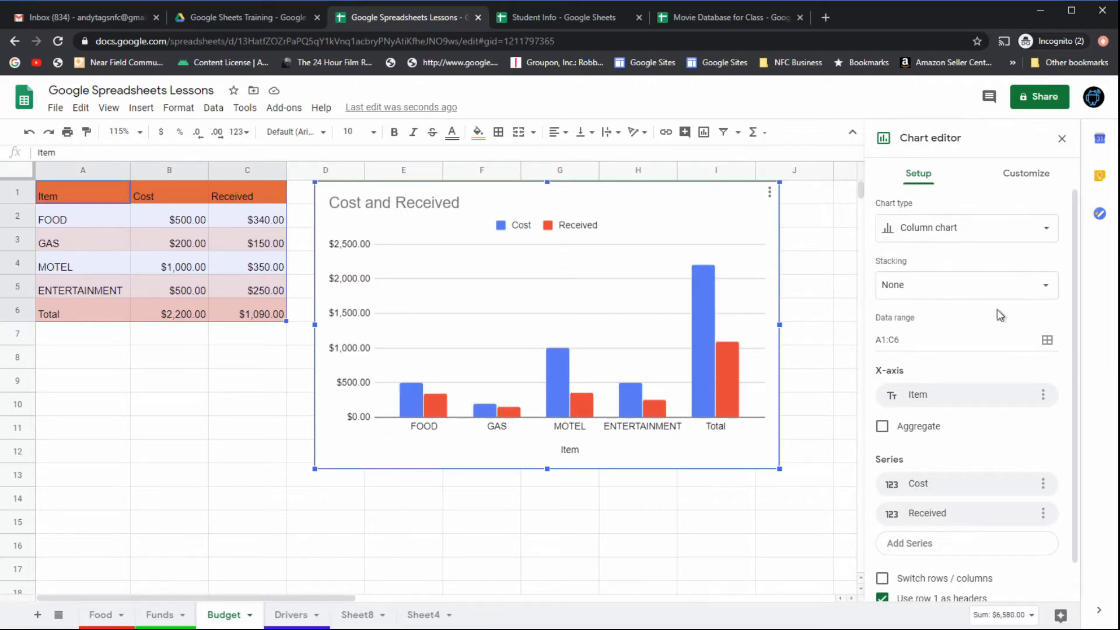
Review the chart's setup options and change the chart type to a bar chart.
scroll(975, 408, "down", 2)
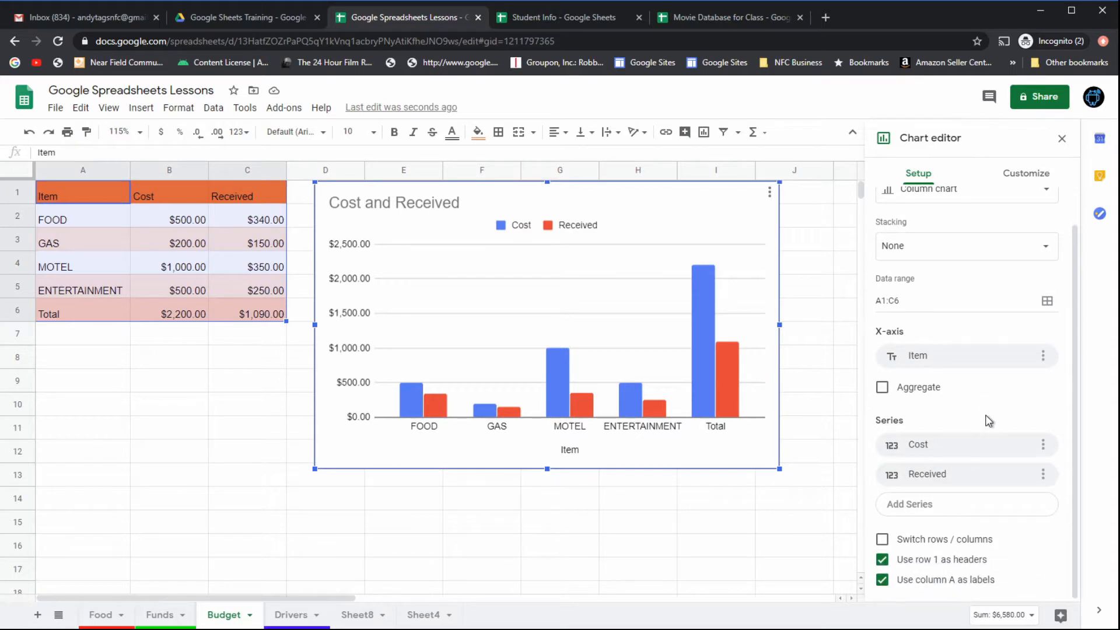
scroll(988, 419, "up", 2)
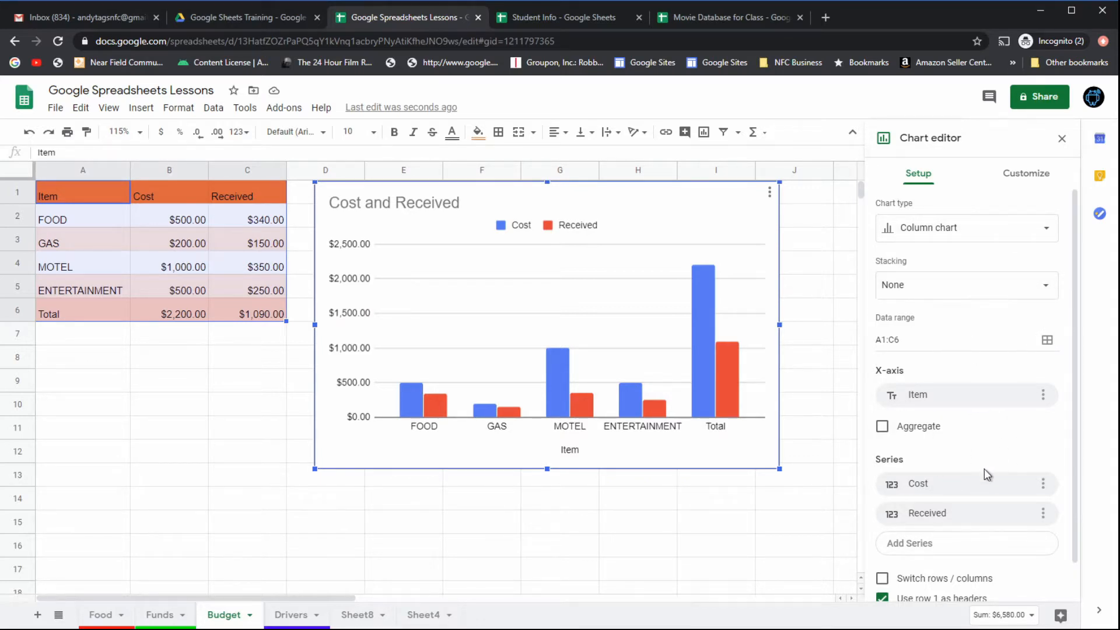
scroll(984, 468, "down", 1)
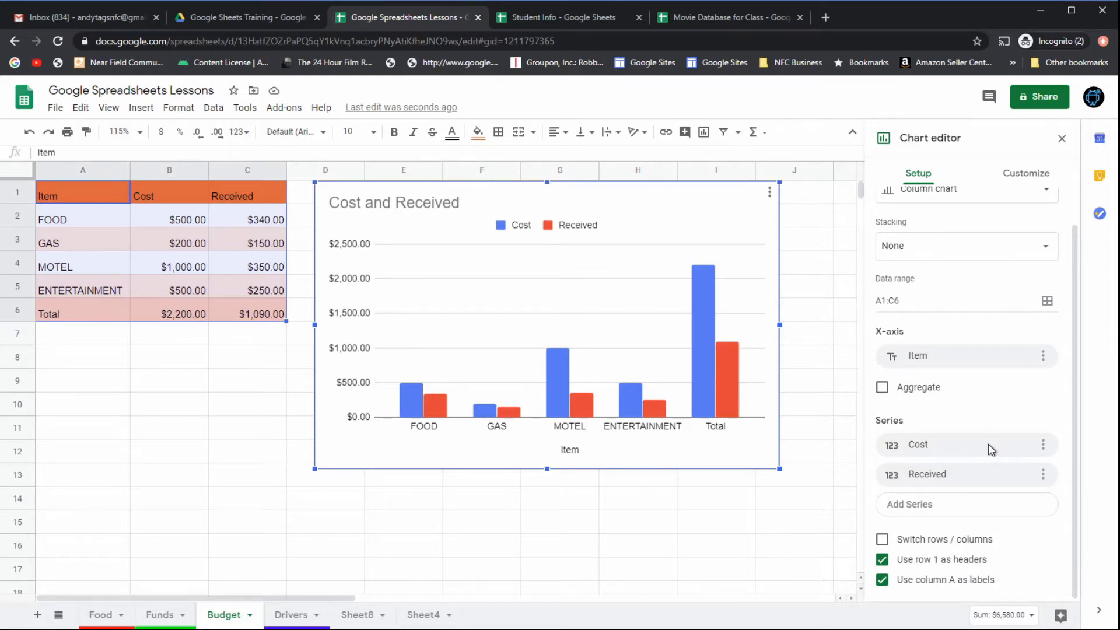
scroll(988, 444, "up", 1)
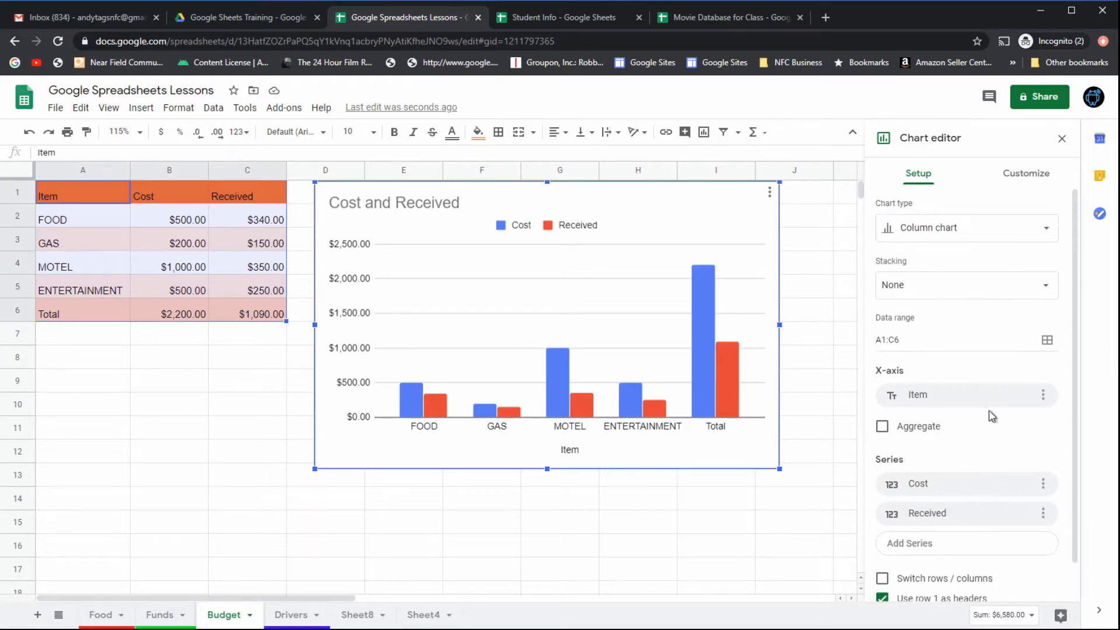
left_click(1039, 233)
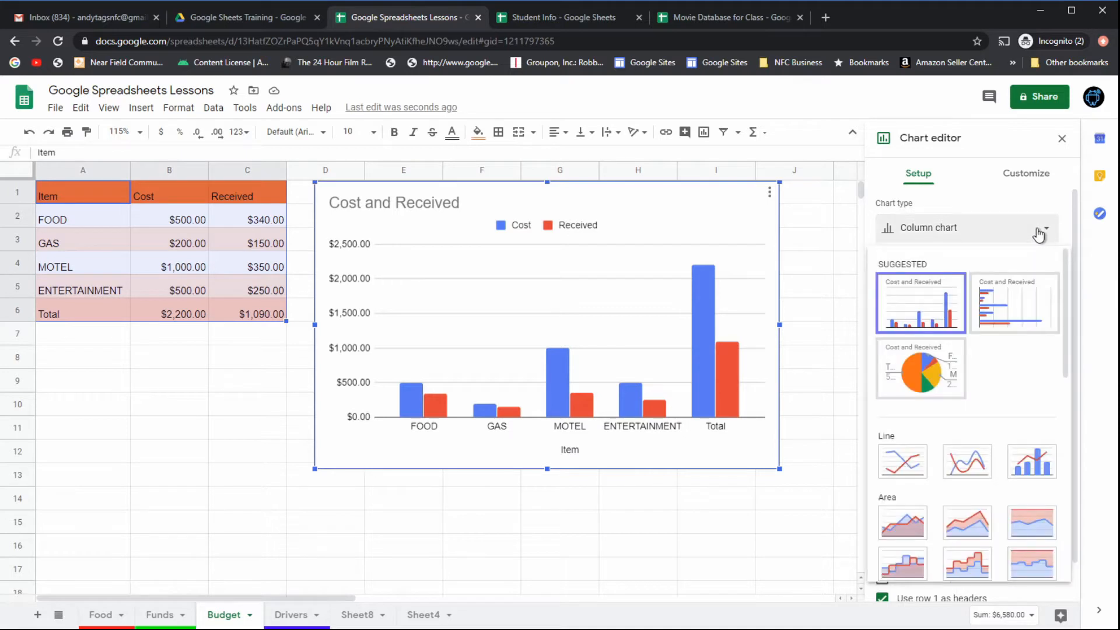
left_click(1015, 317)
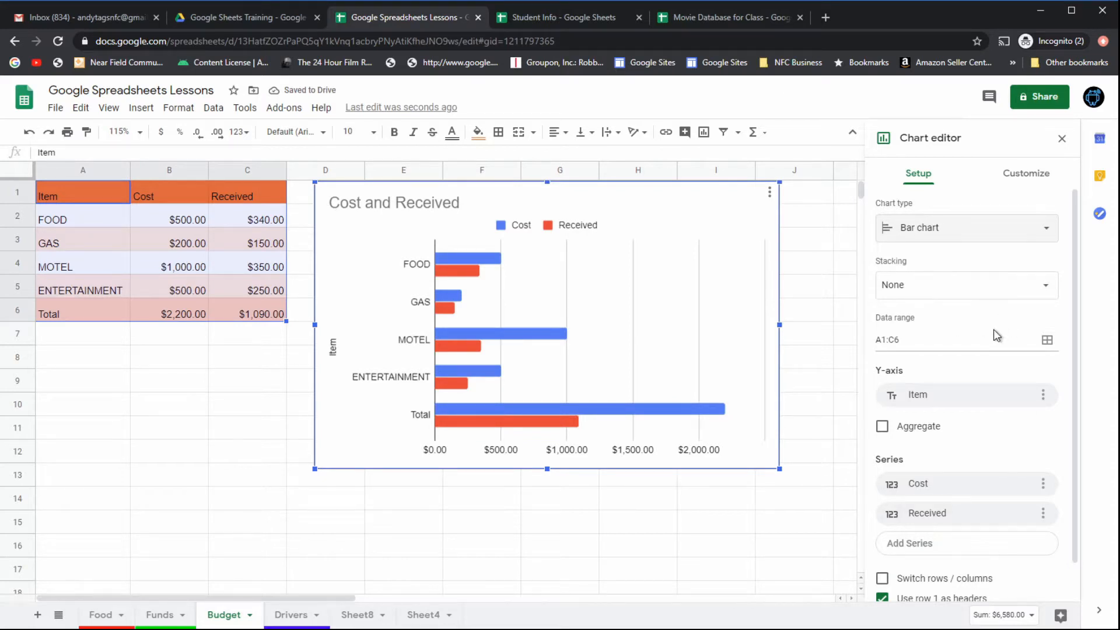
Set the bar chart's background color to yellow and turn on its 3D style.
left_click(1038, 180)
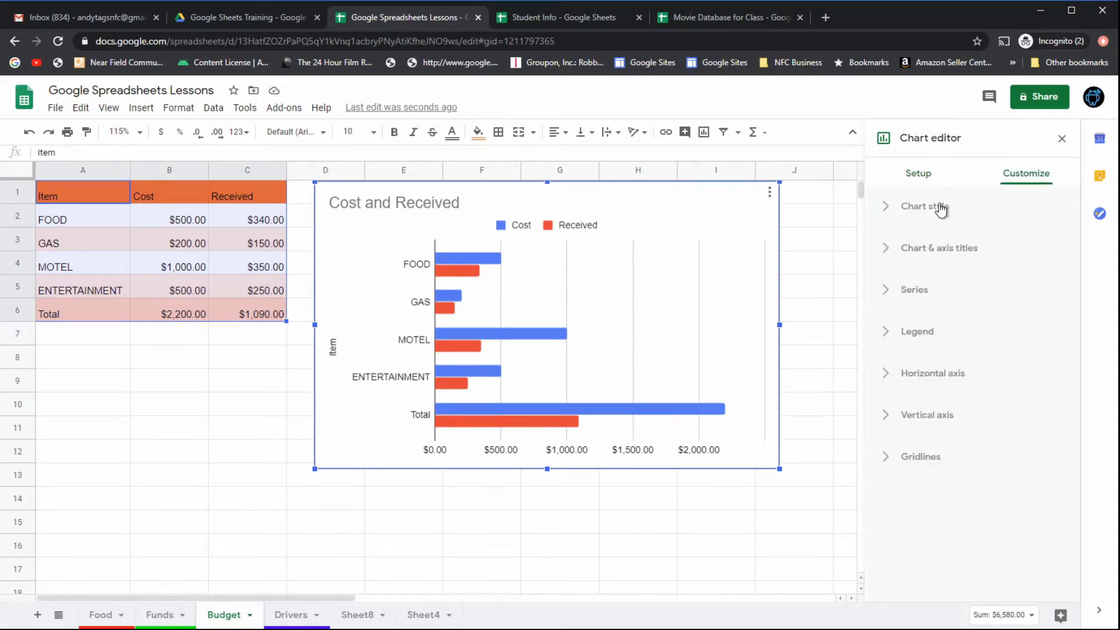
left_click(887, 208)
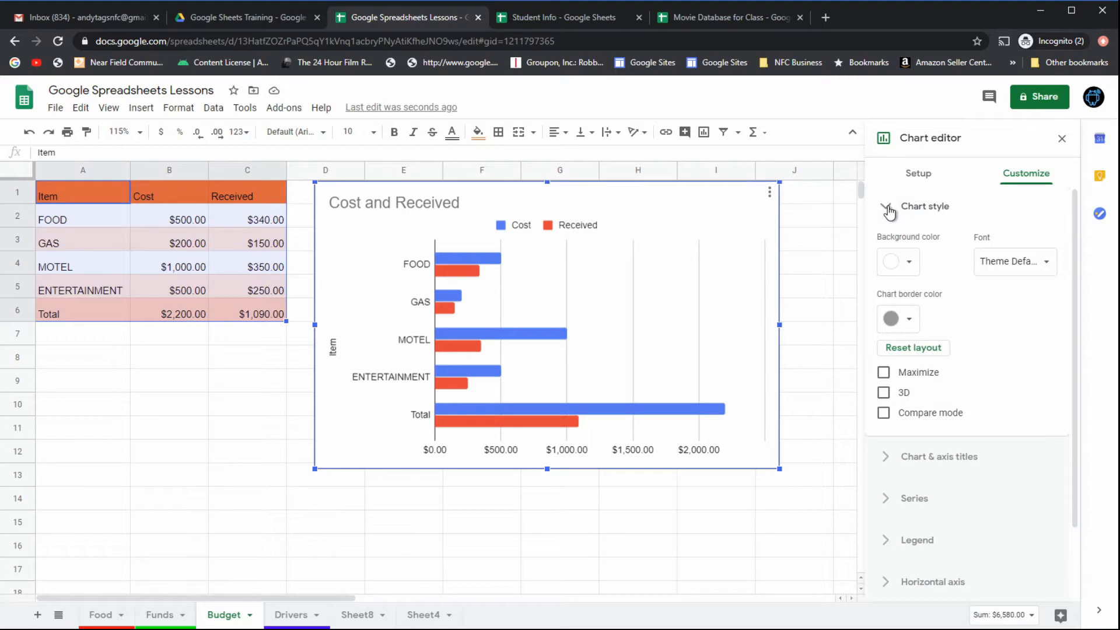
left_click(907, 267)
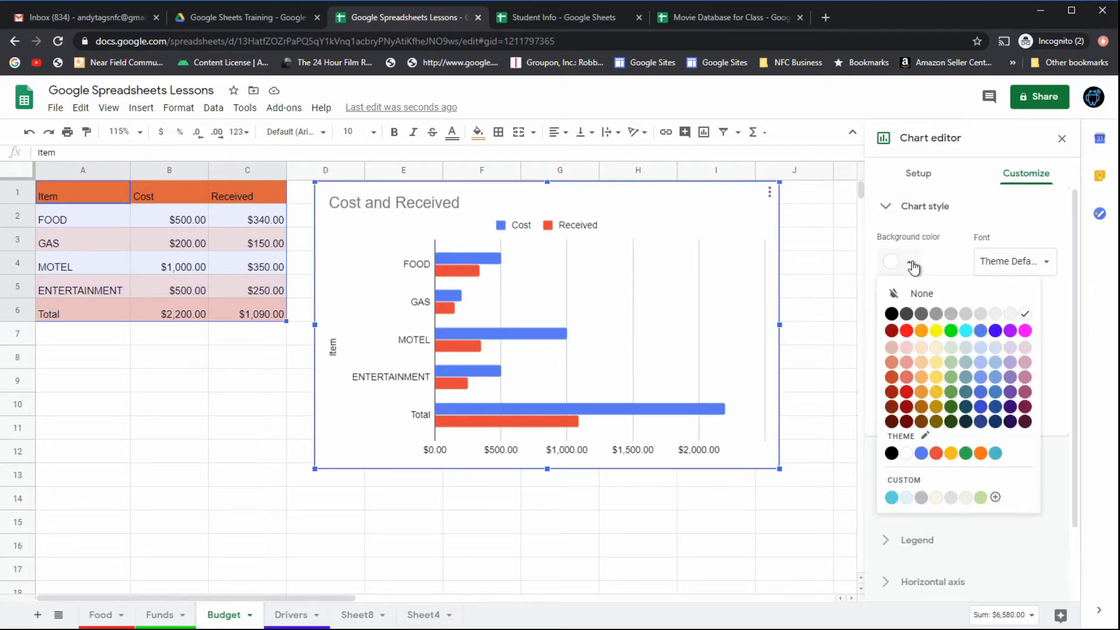
left_click(937, 334)
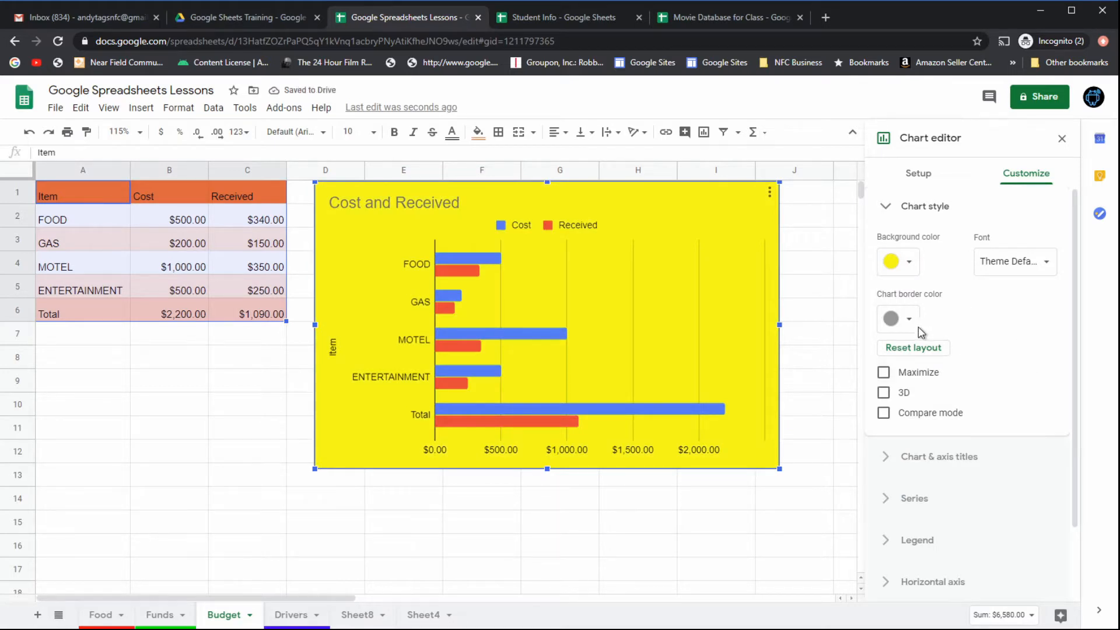
left_click(884, 395)
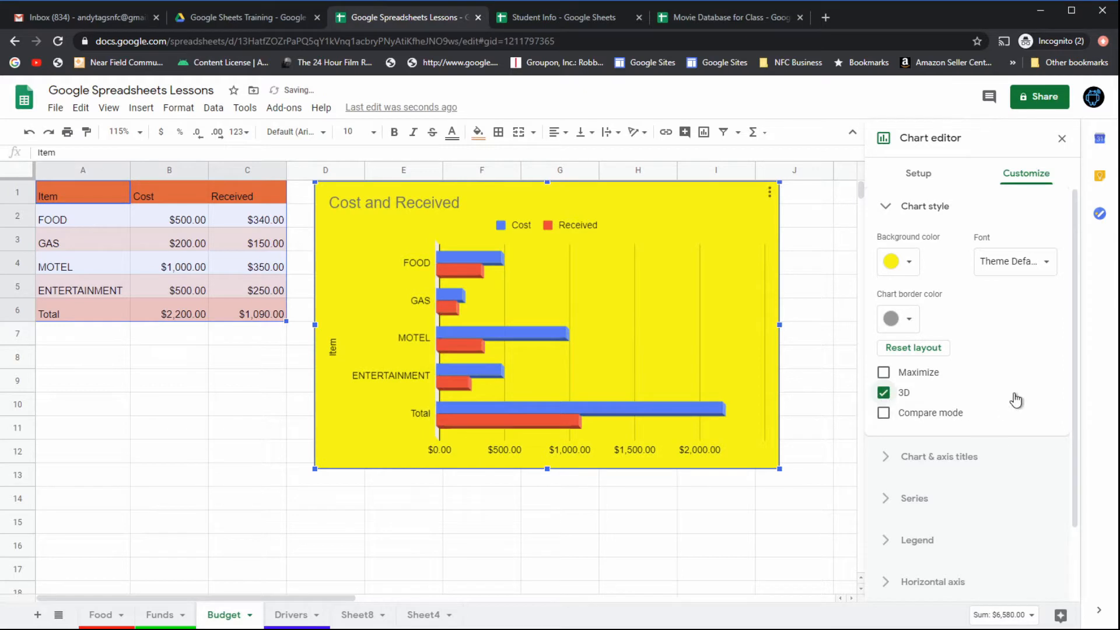
left_click(884, 414)
Set the chart legend's position to Bottom.
scroll(990, 399, "down", 1)
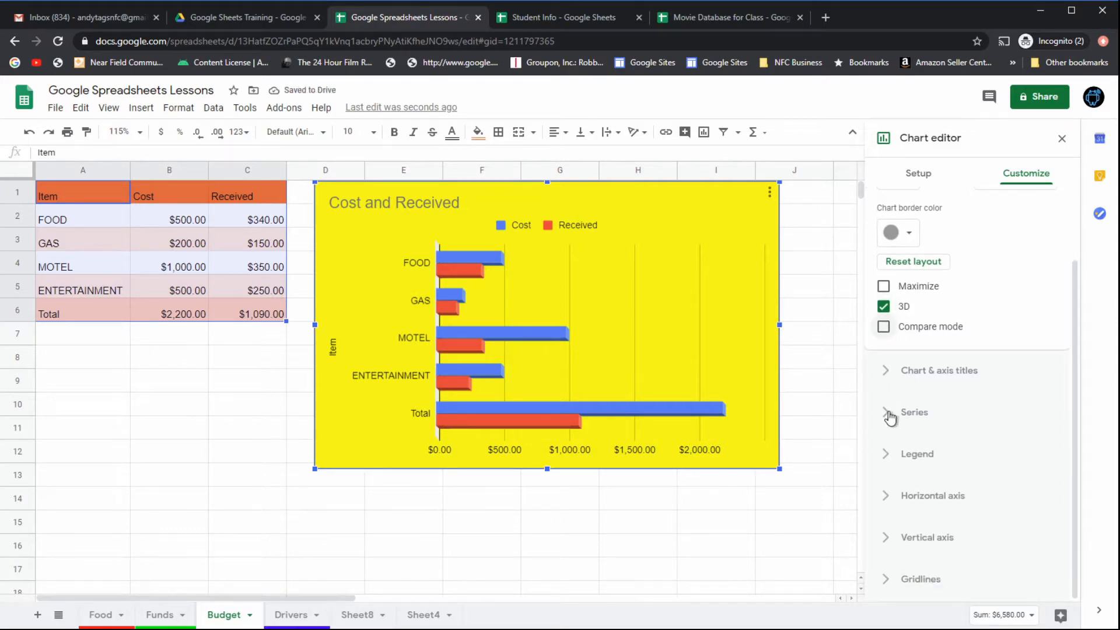
left_click(889, 415)
left_click(887, 456)
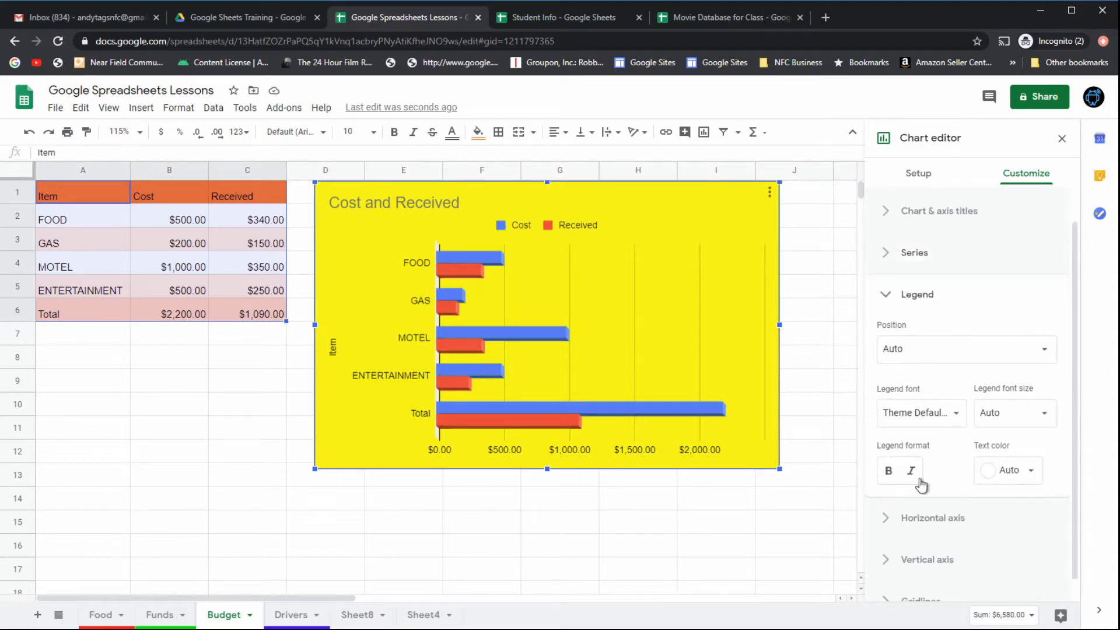
scroll(1032, 362, "down", 1)
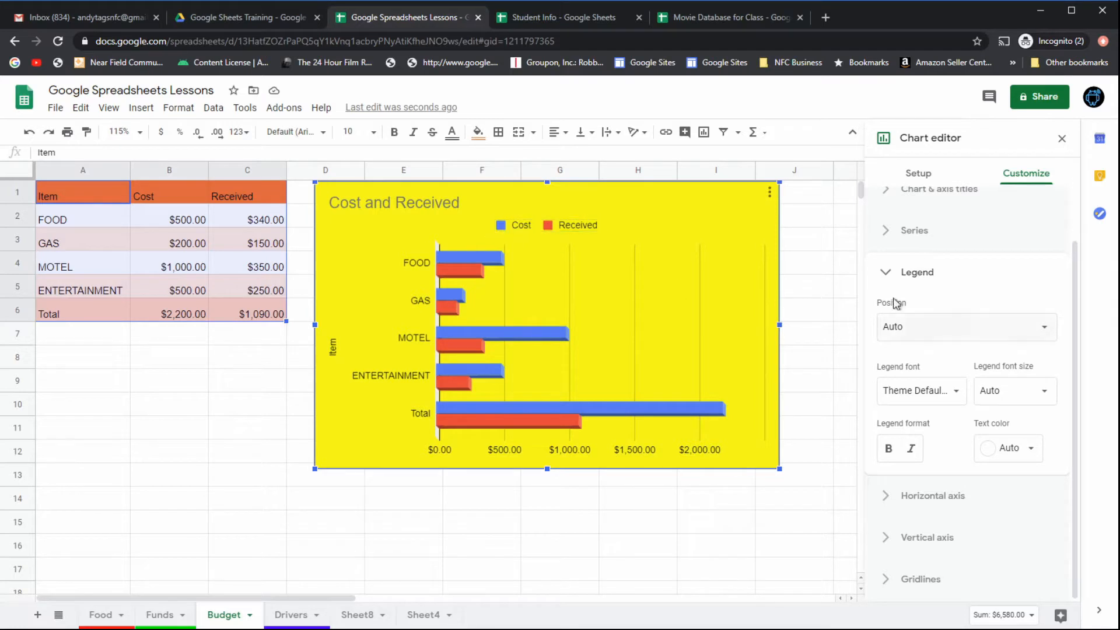
left_click(1033, 335)
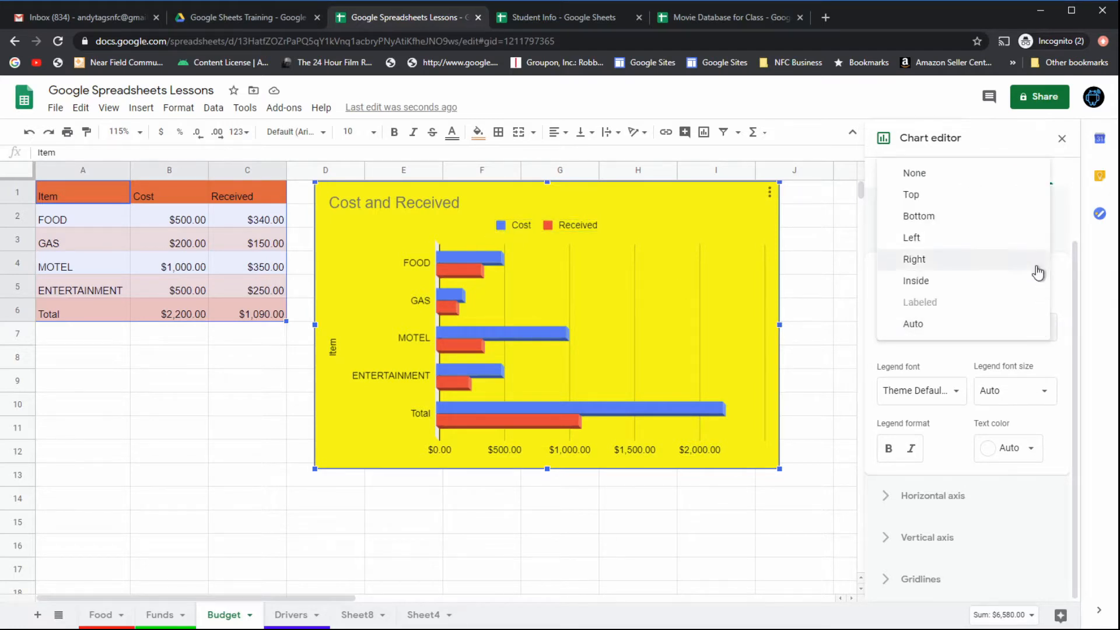
left_click(1028, 226)
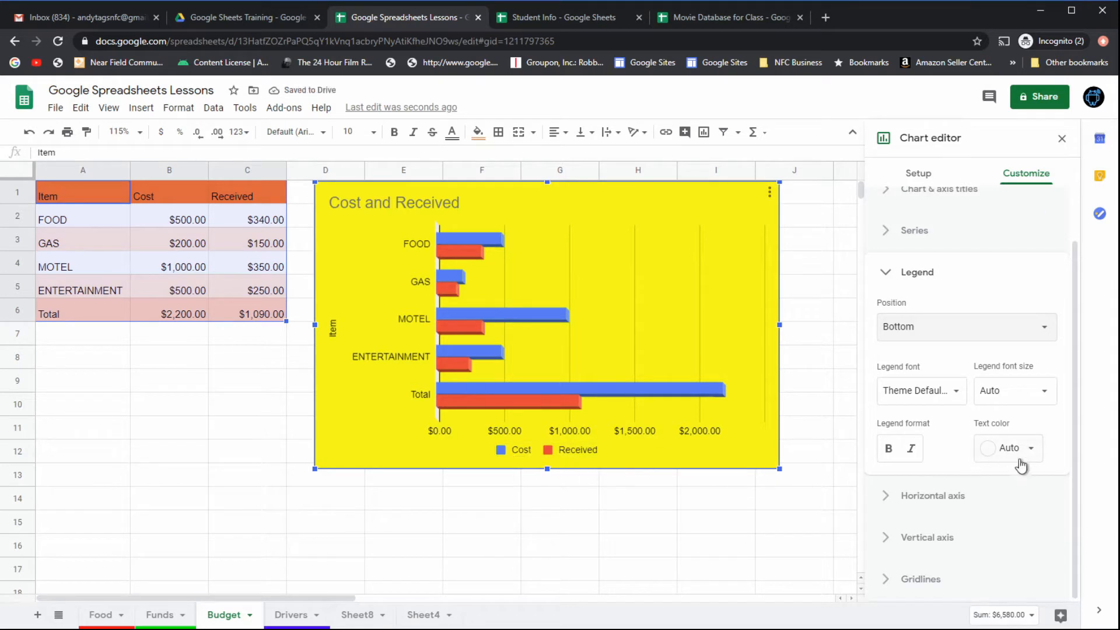
scroll(986, 525, "up", 1)
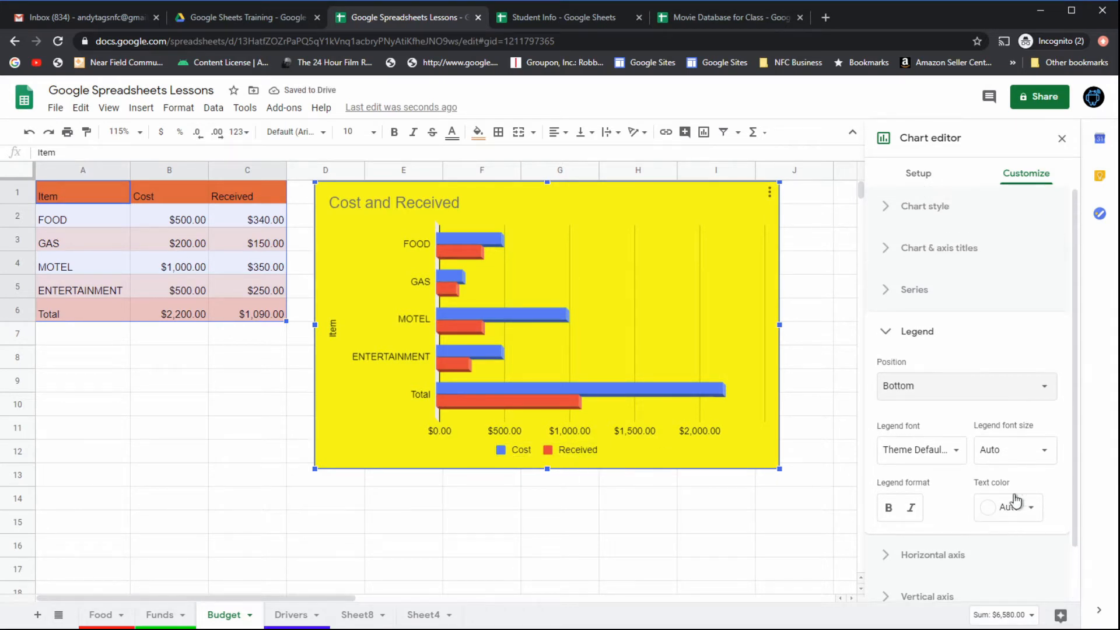
Make the chart title "Cost and Received" bold and center it above the chart.
left_click(889, 249)
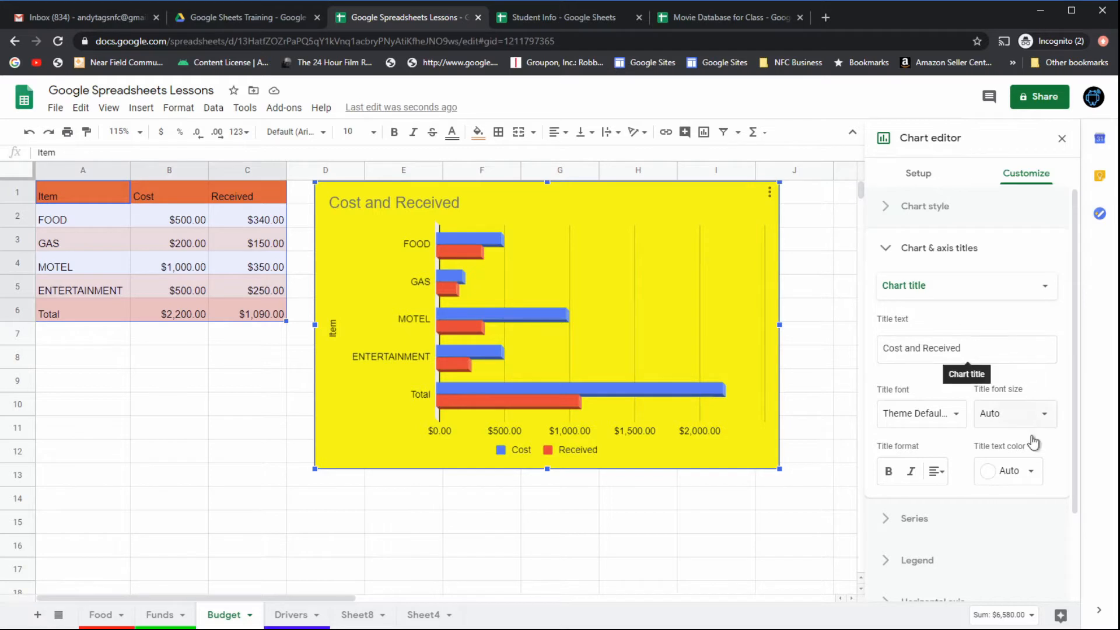
left_click(889, 472)
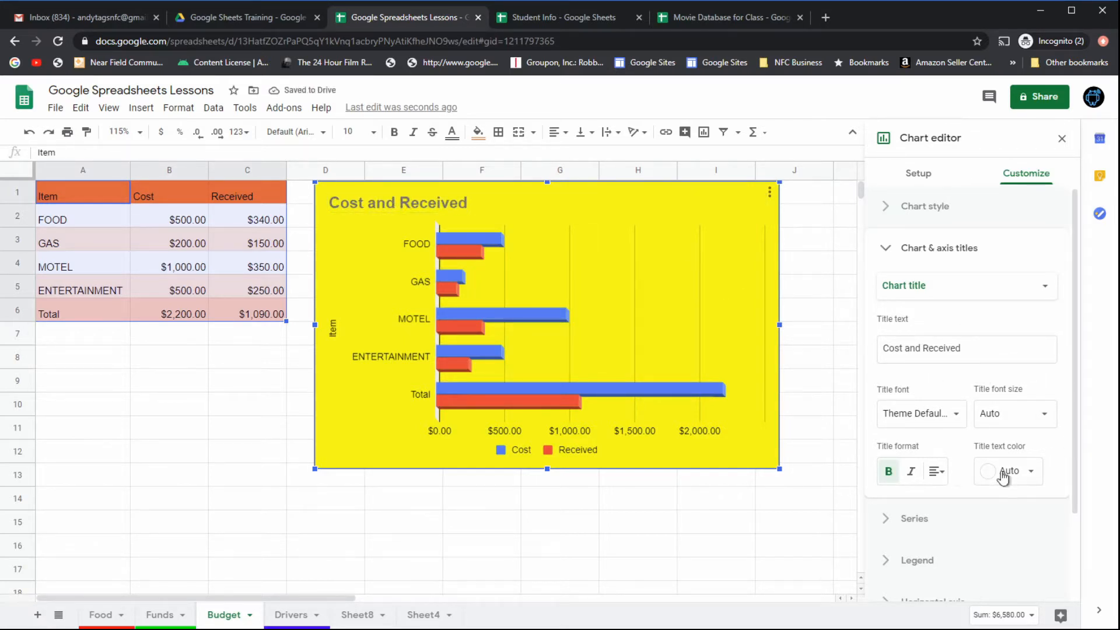
left_click(936, 472)
left_click(955, 499)
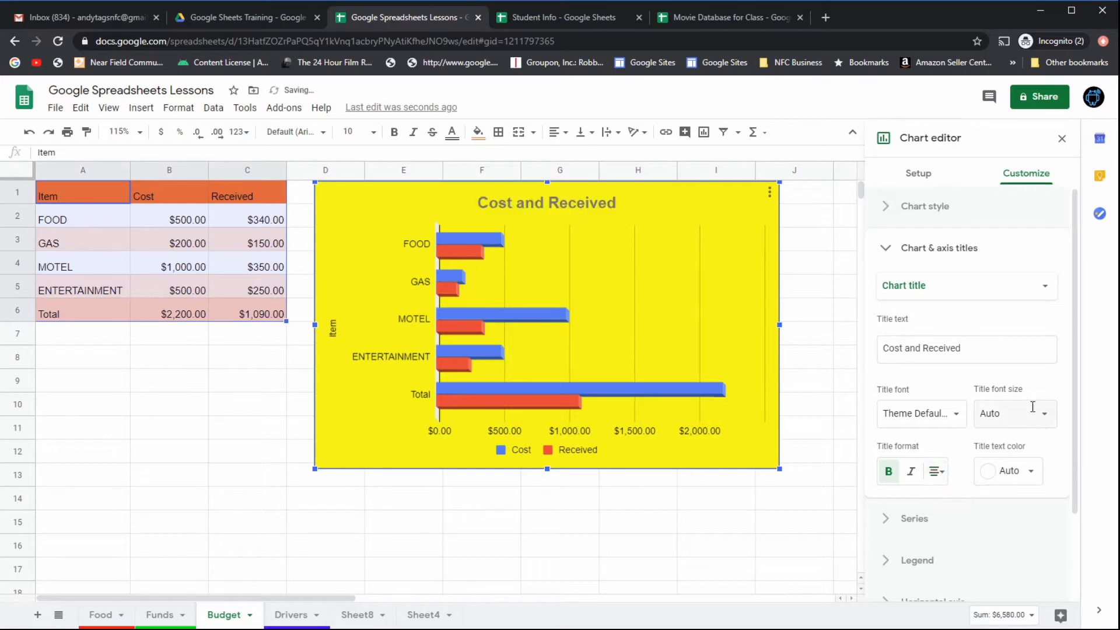
left_click(1012, 341)
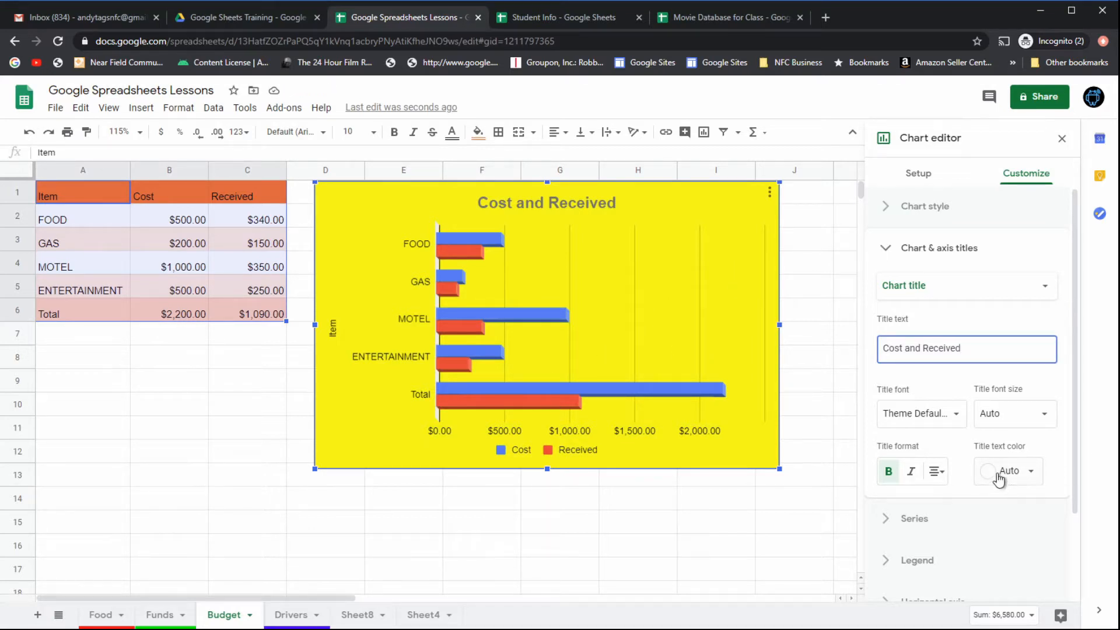
Review the bar chart's setup options once more and close the chart editor.
left_click(918, 175)
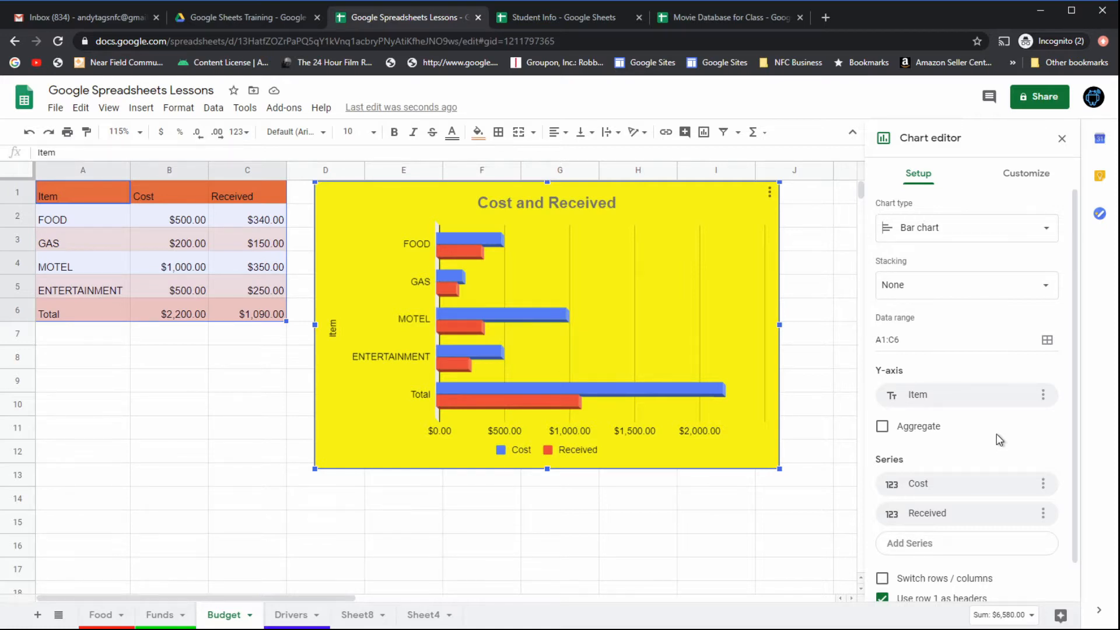
scroll(998, 437, "down", 1)
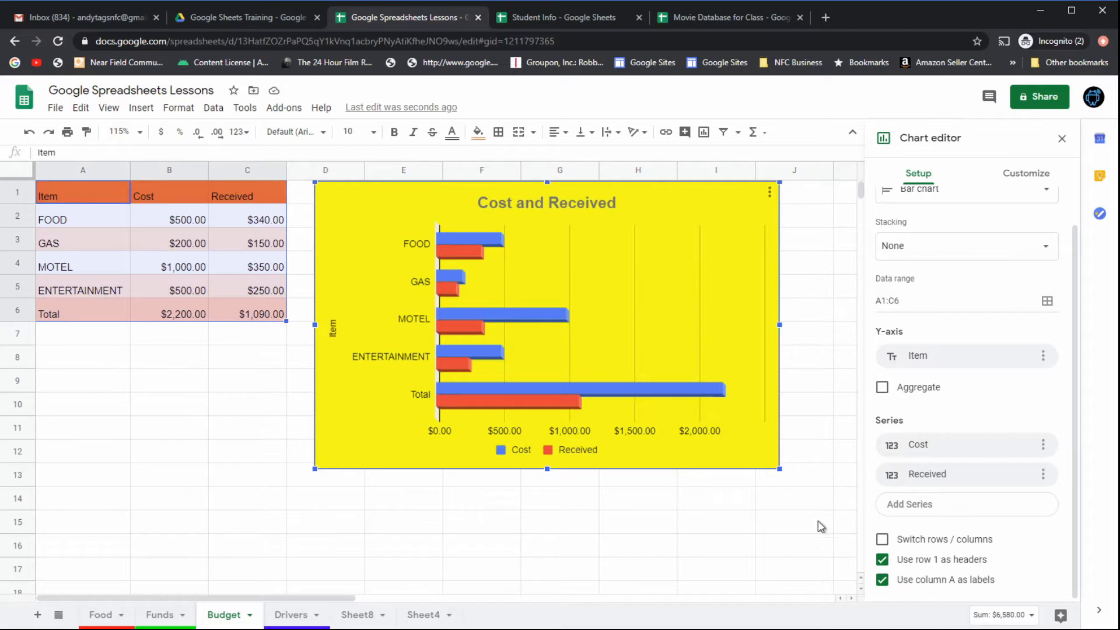
left_click(1062, 139)
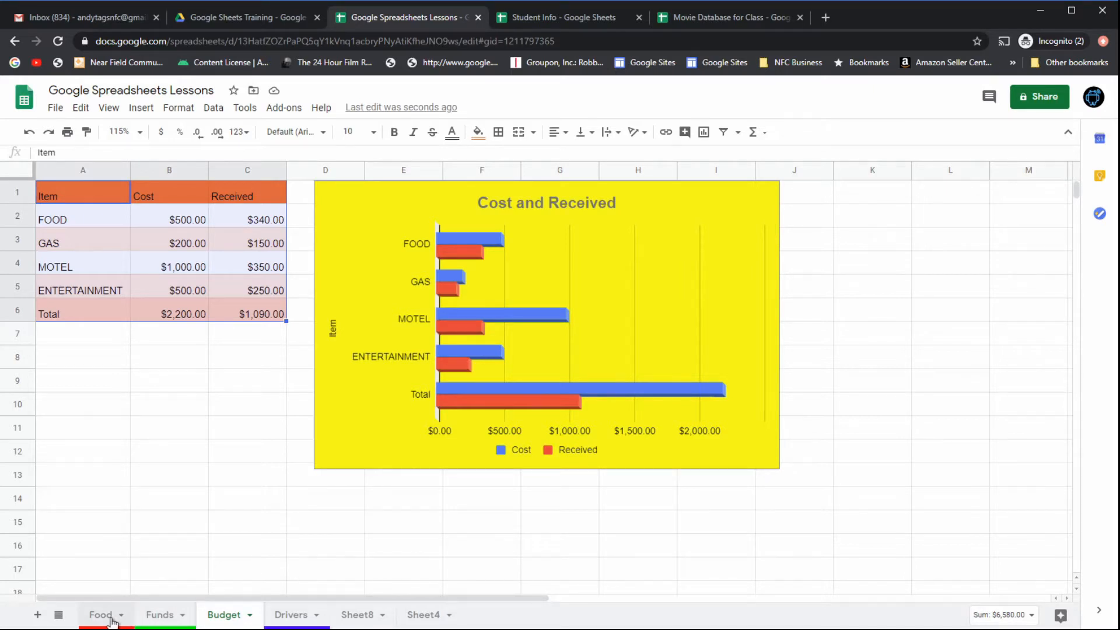
Insert a chart from the fruit data in A1:B3 on the Food sheet and change its type to Pie chart.
left_click(93, 615)
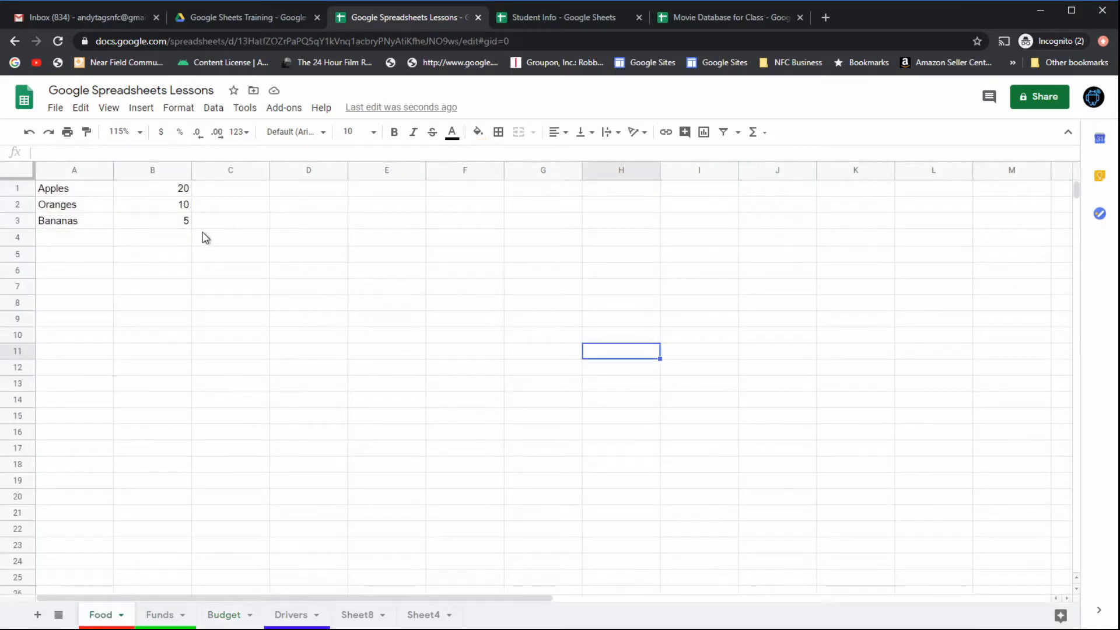
left_click_drag(73, 191, 157, 225)
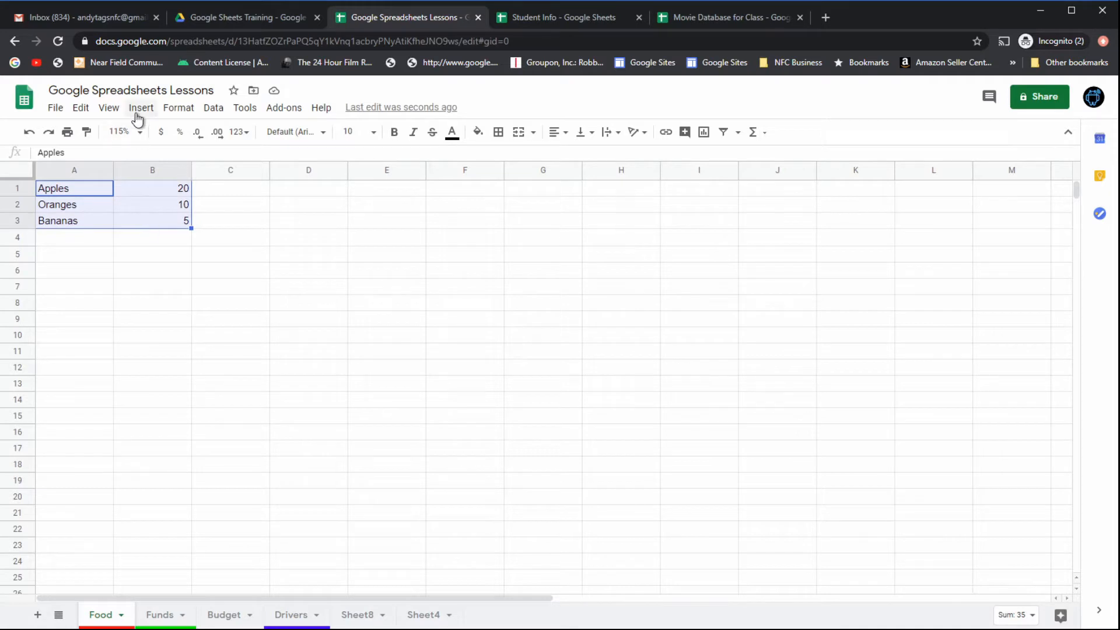
left_click(139, 108)
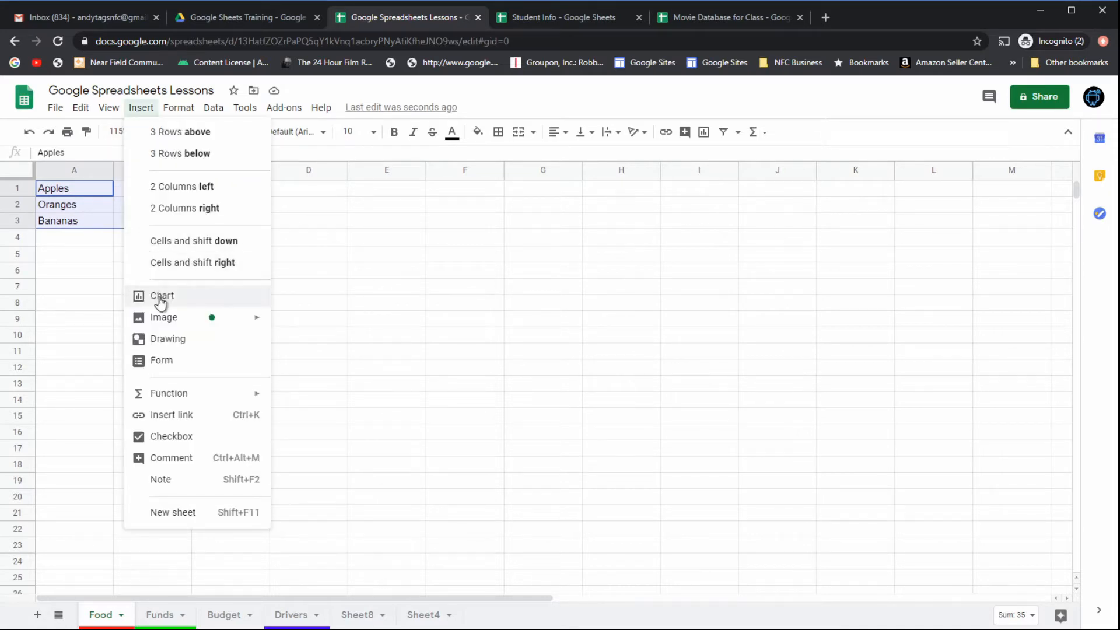
left_click(160, 298)
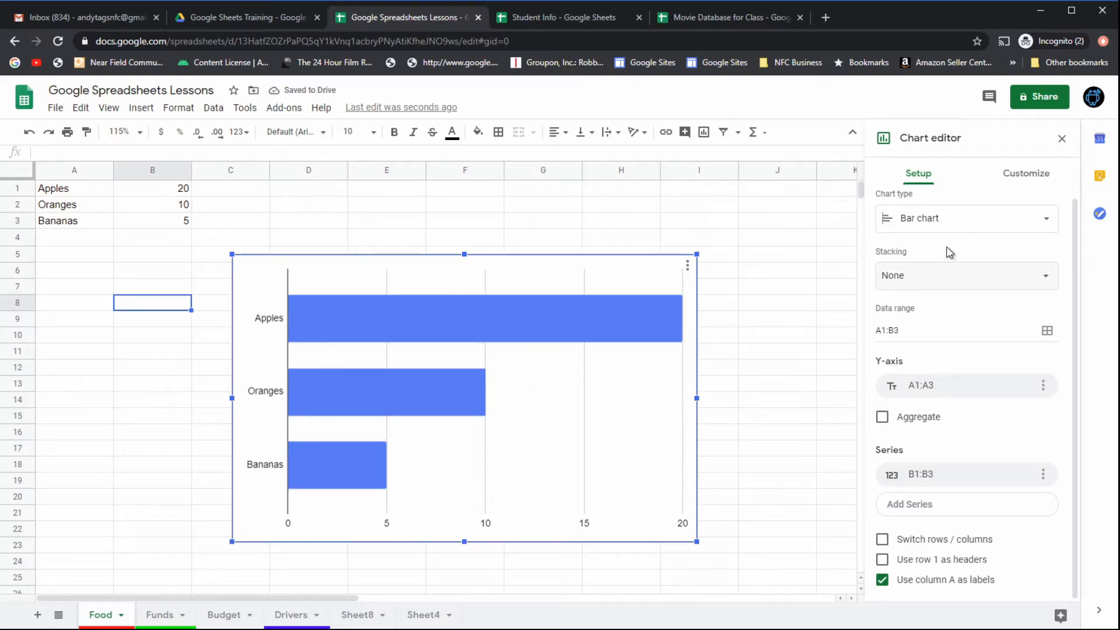
left_click(1038, 217)
left_click(1006, 303)
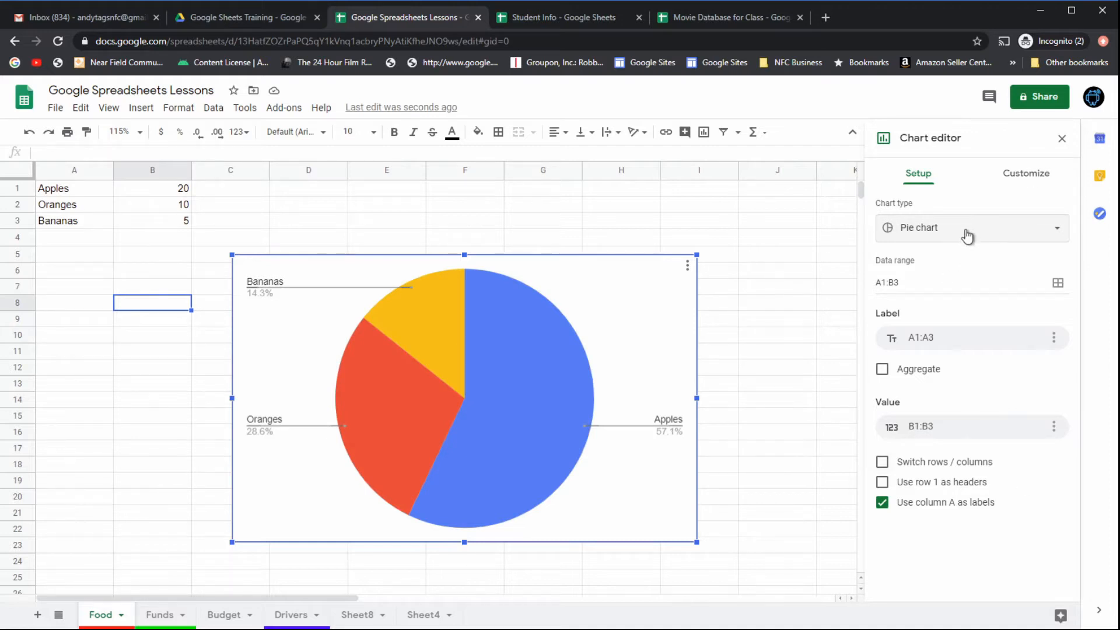
Set the pie chart's slice label to Percentage.
left_click(1028, 182)
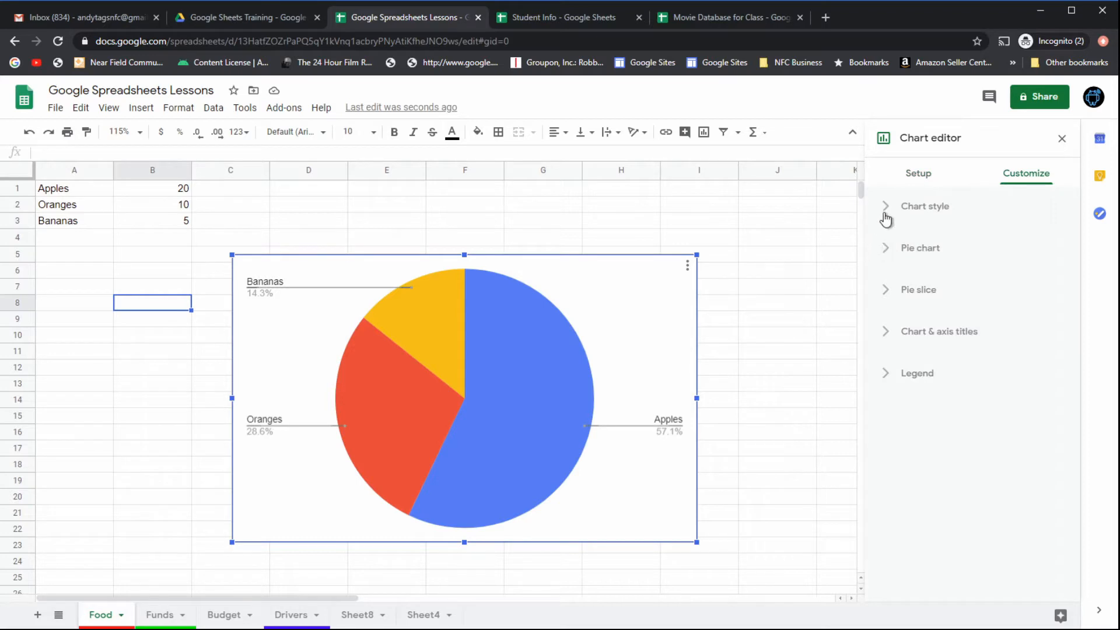
left_click(884, 250)
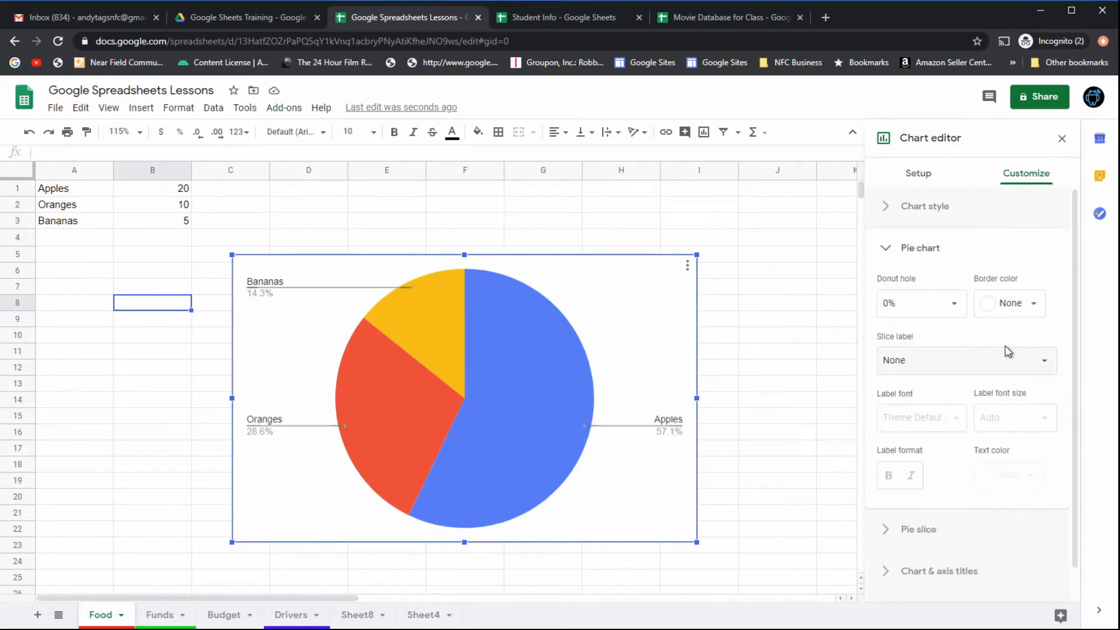
left_click(1031, 371)
left_click(1033, 373)
left_click(1032, 373)
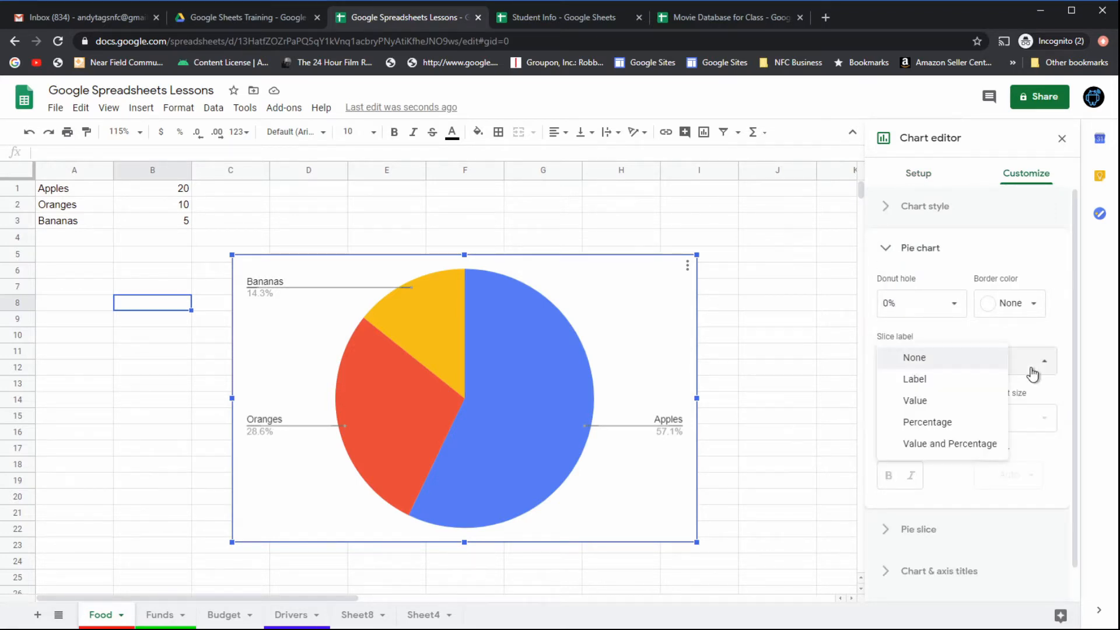
left_click(929, 426)
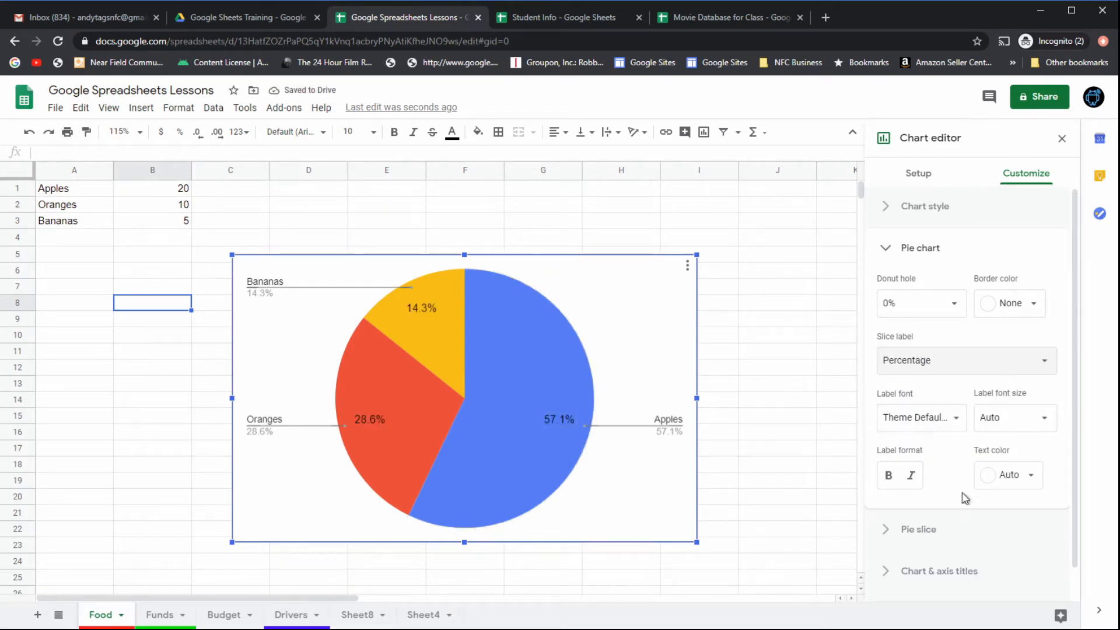
Change the color of the Apples pie slice to red.
left_click(882, 531)
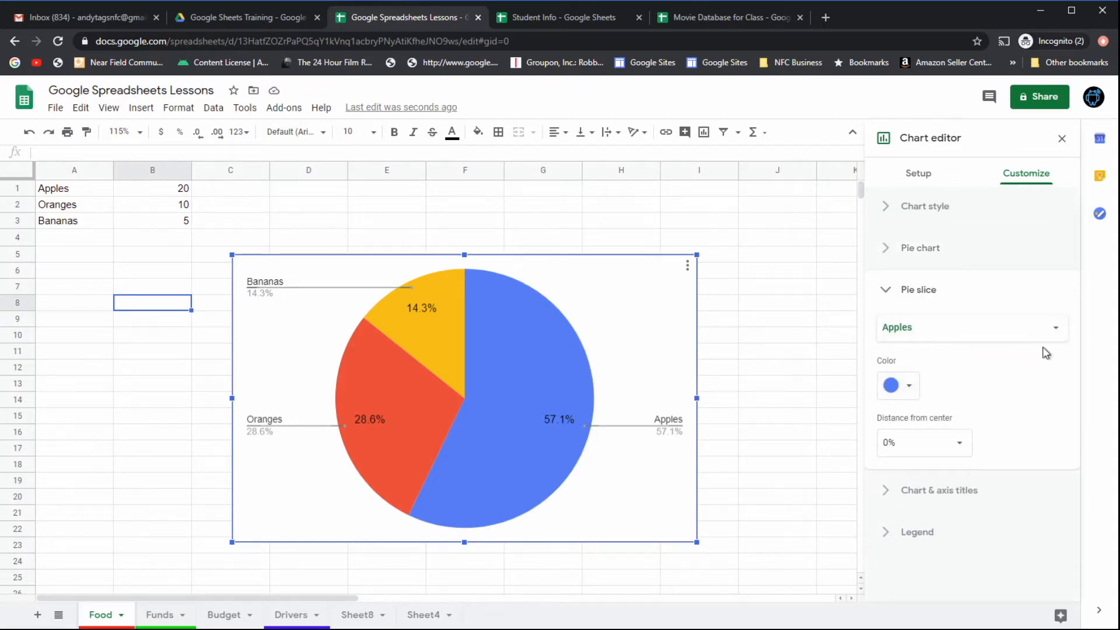
left_click(907, 389)
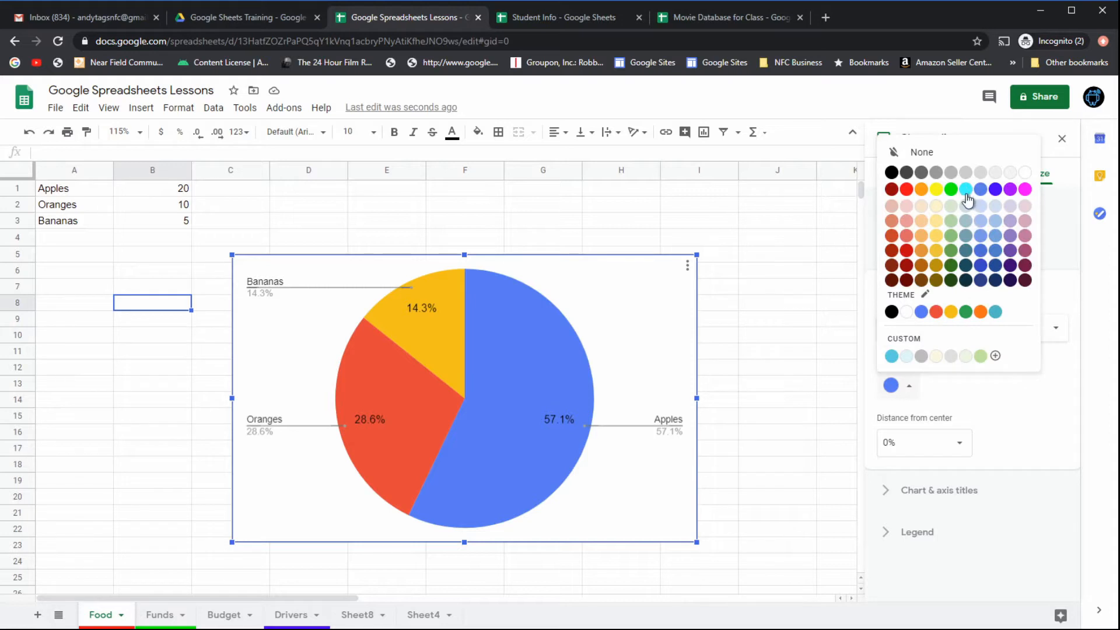
left_click(906, 190)
left_click(911, 201)
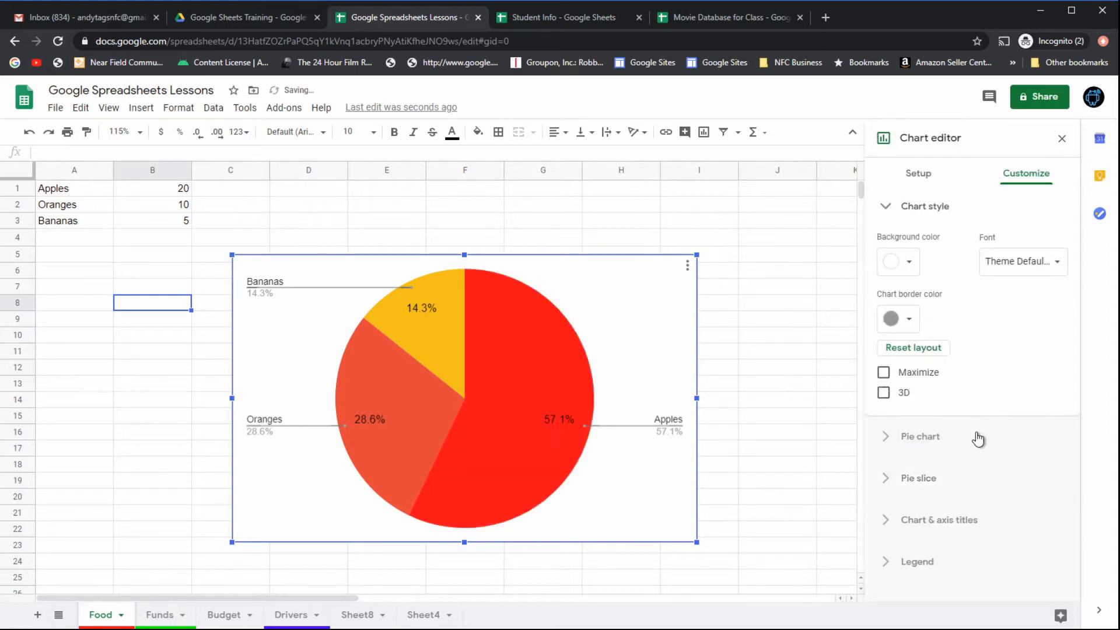
Change the color of the Oranges pie slice to orange.
left_click(887, 443)
left_click(887, 250)
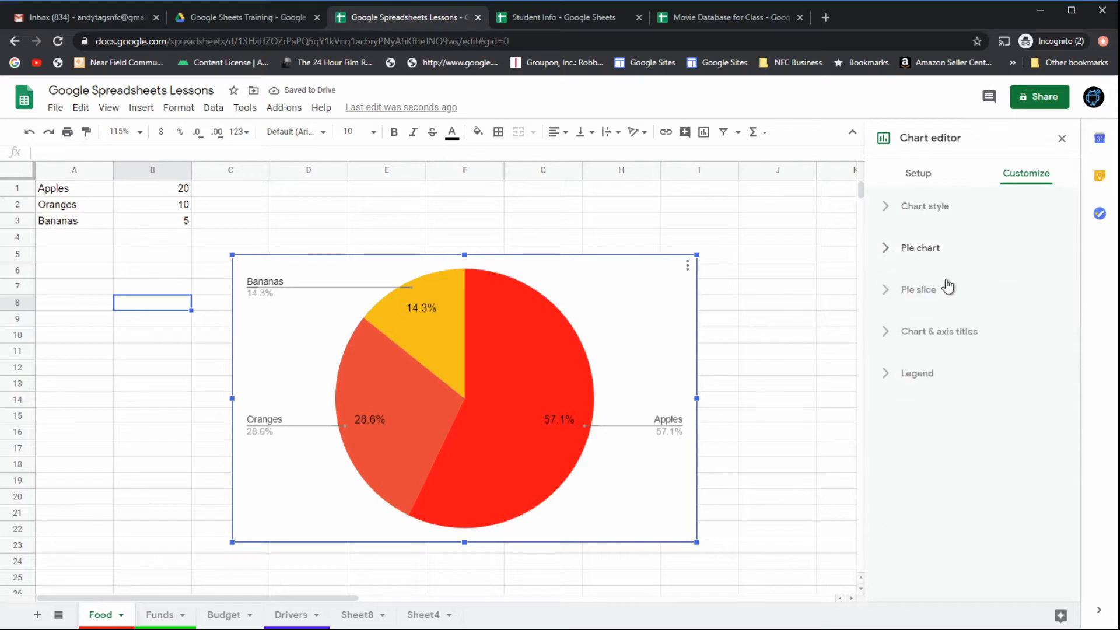
left_click(882, 290)
left_click(999, 337)
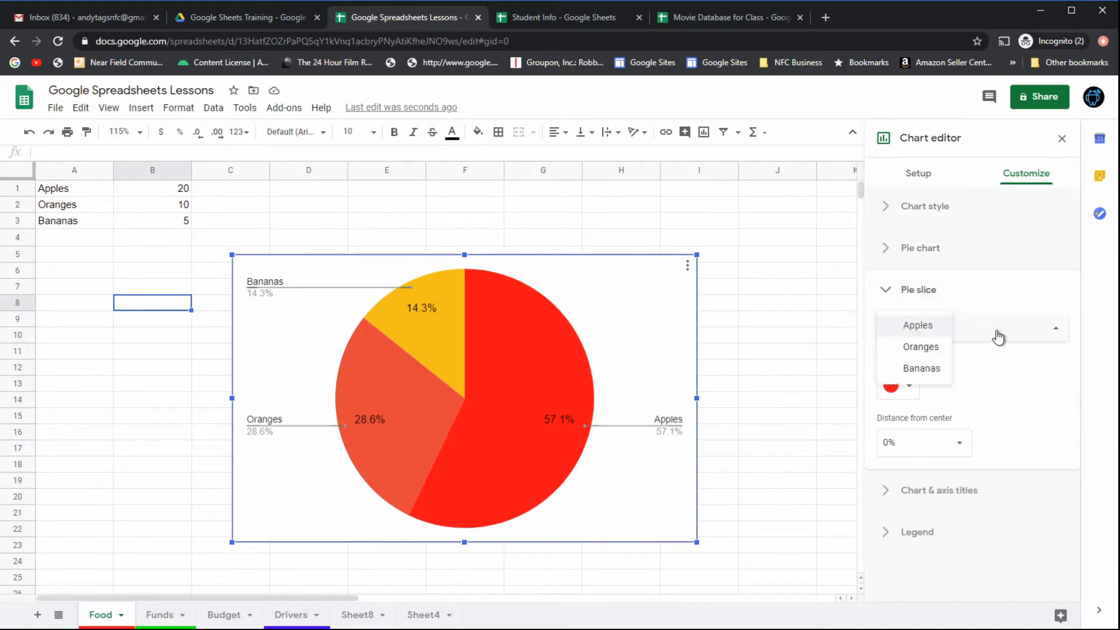
left_click(921, 347)
left_click(910, 387)
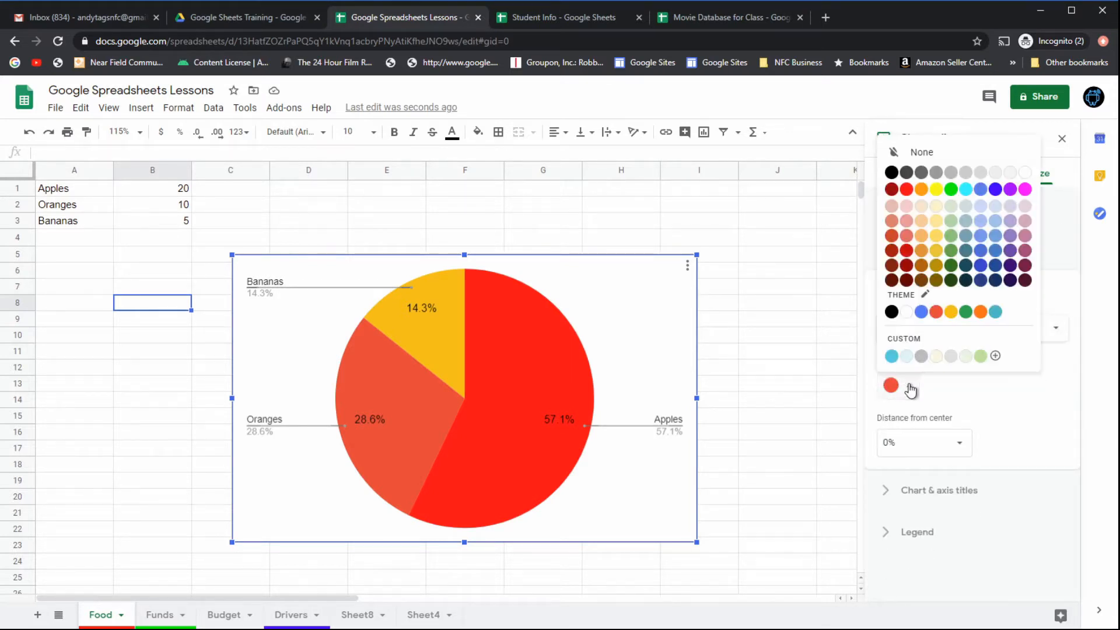
left_click(921, 189)
left_click(921, 201)
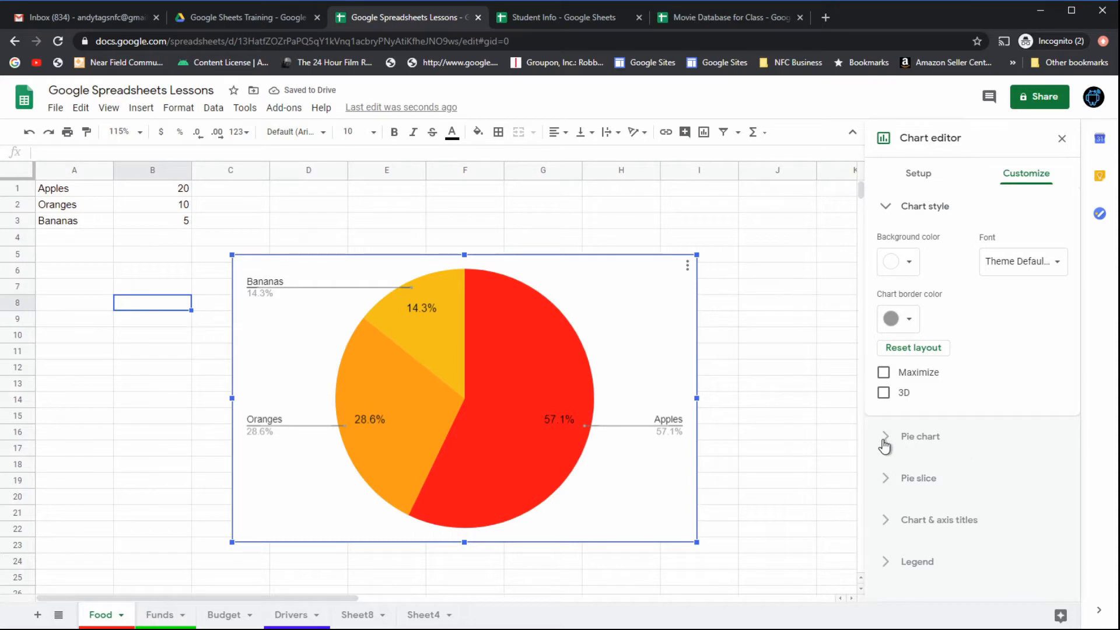
Color the Bananas pie slice yellow and set its distance from center to 25%.
left_click(884, 476)
left_click(974, 327)
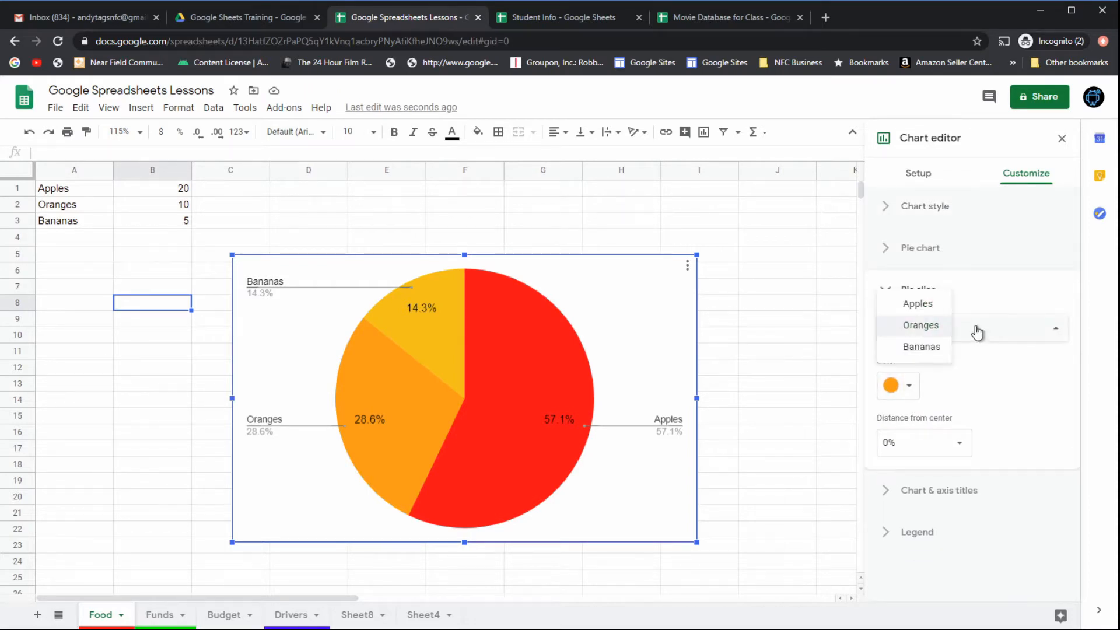
left_click(925, 349)
left_click(910, 387)
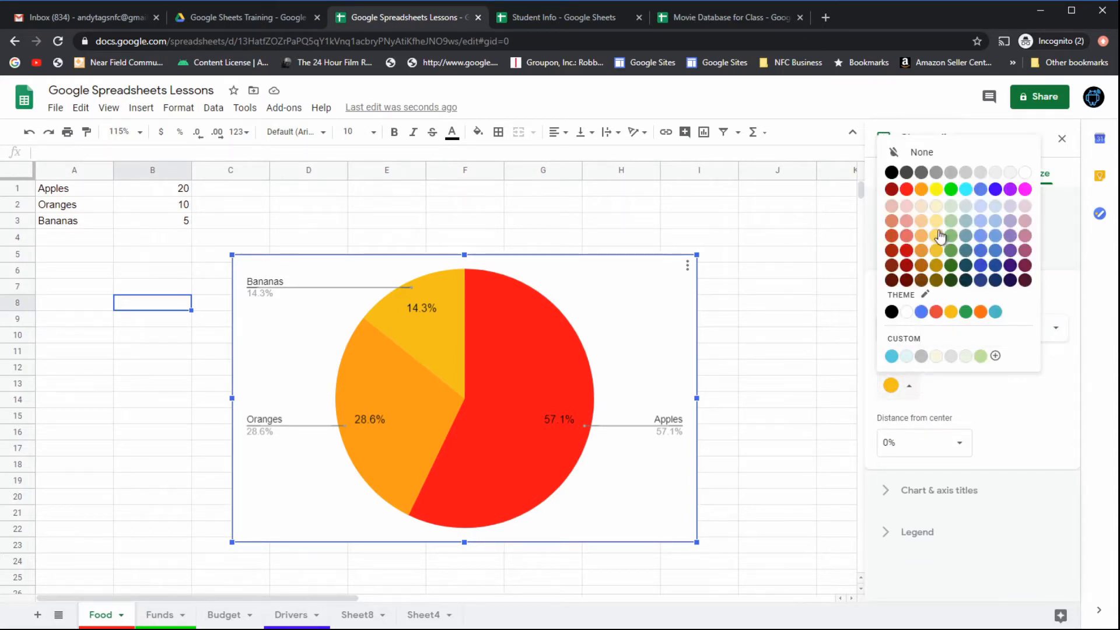
left_click(936, 189)
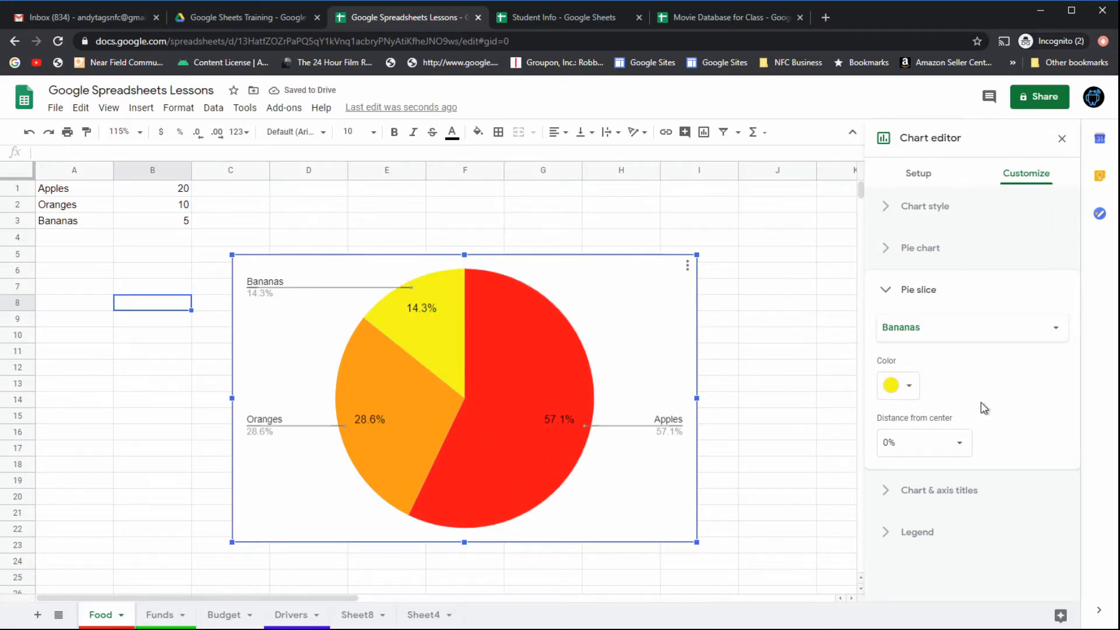
left_click(962, 446)
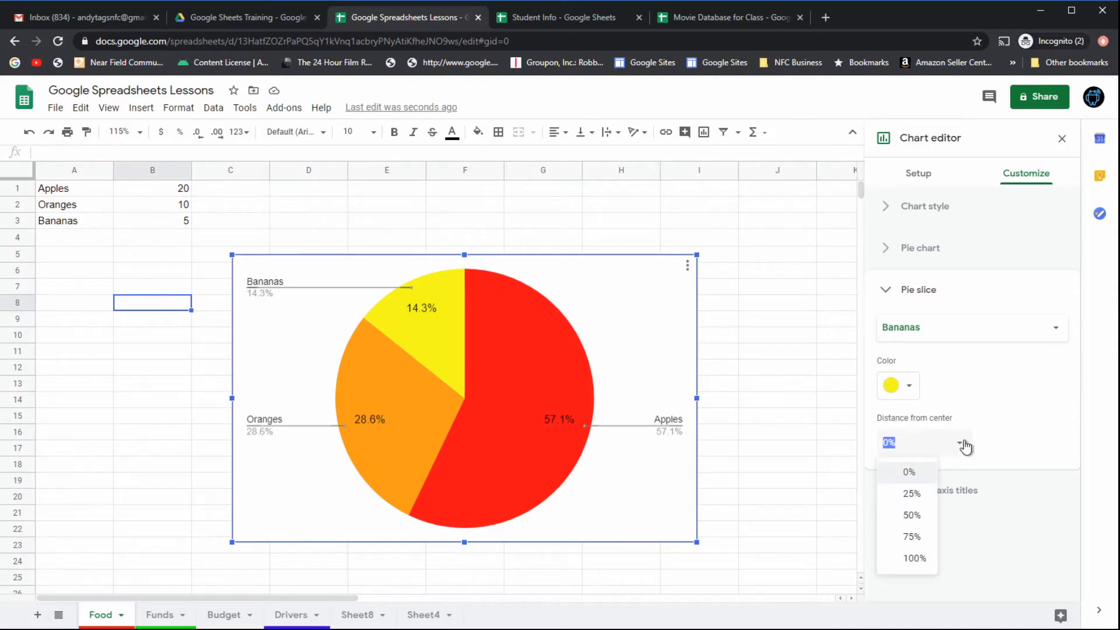
left_click(912, 495)
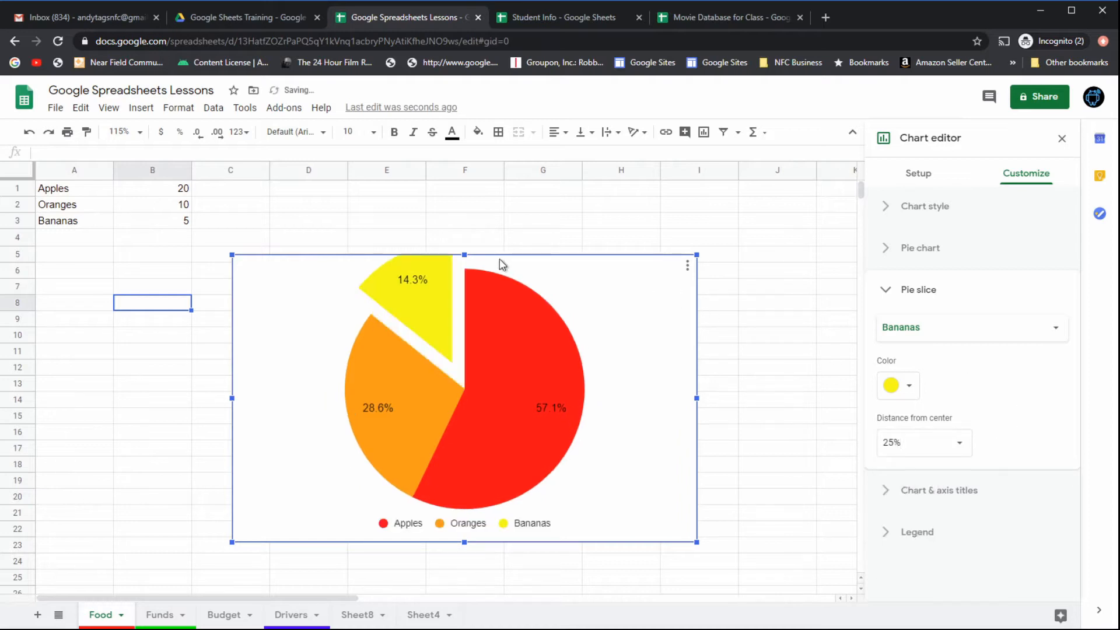
Extend the chart's top edge slightly upward and shrink the plot area from its upper-left corner so the separated Bananas slice fits inside.
mouse_move(465, 255)
left_mouse_down()
mouse_move(470, 227)
mouse_move(470, 238)
left_mouse_up()
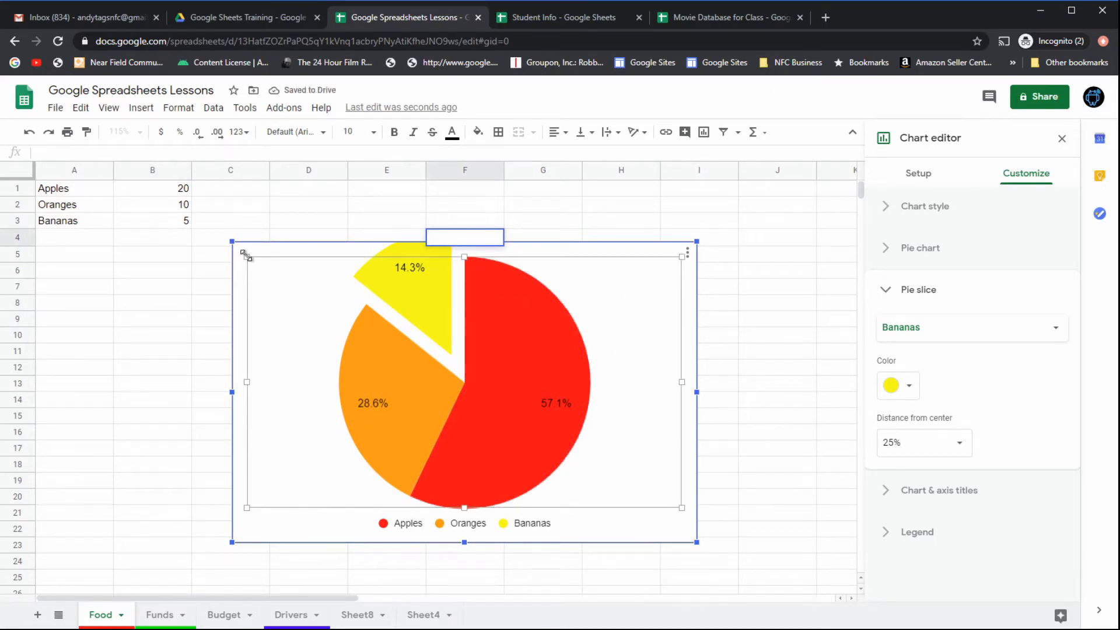
left_click_drag(245, 254, 299, 287)
mouse_move(500, 382)
left_mouse_down()
mouse_move(490, 378)
mouse_move(515, 389)
left_mouse_up()
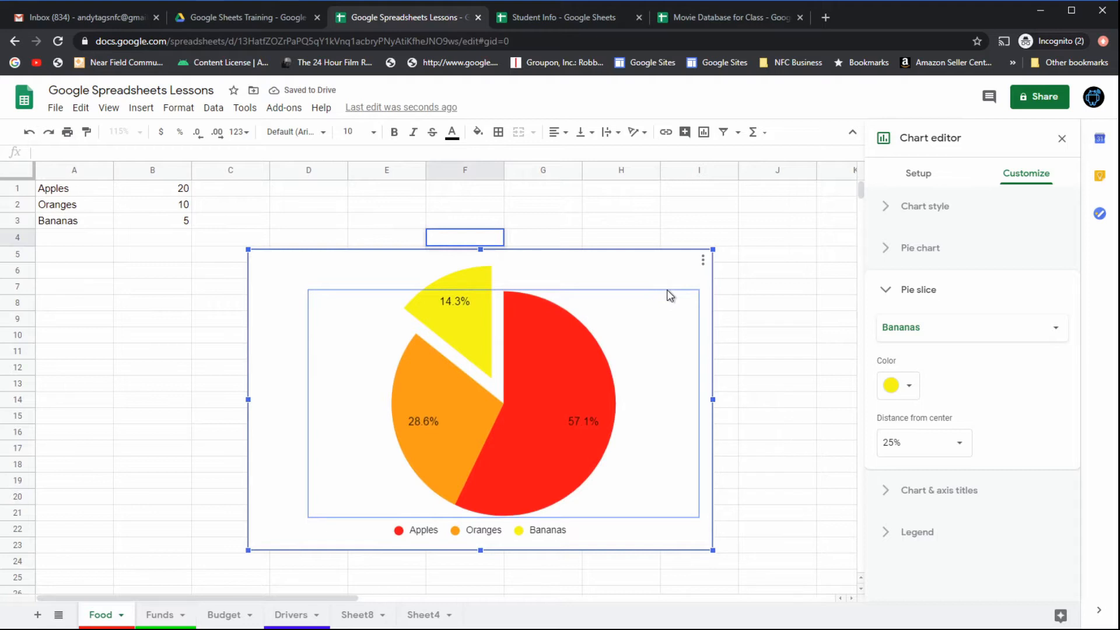
Move the pie chart up and slightly left so its top edge lies in row 4, just below the fruit data.
left_click(609, 311)
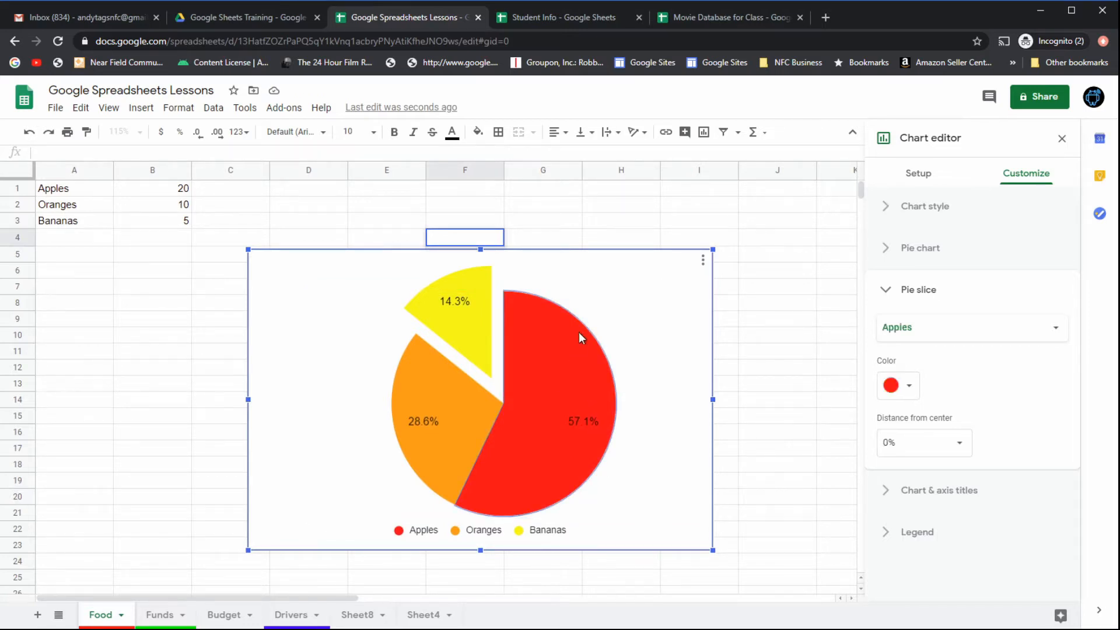
left_click_drag(462, 307, 452, 336)
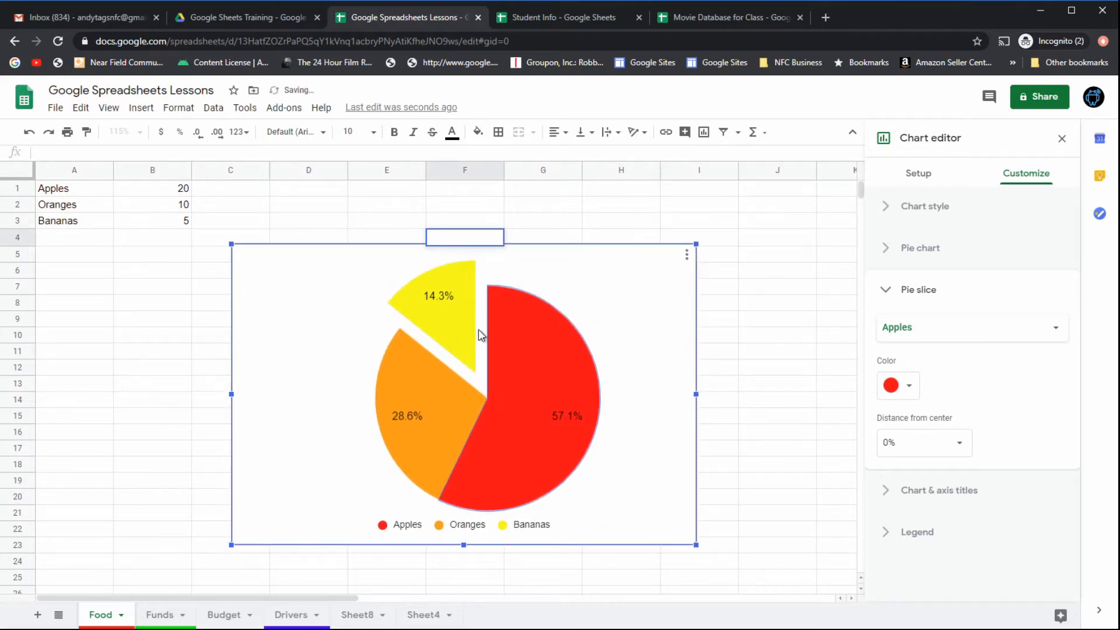
left_click(686, 256)
left_click(560, 286)
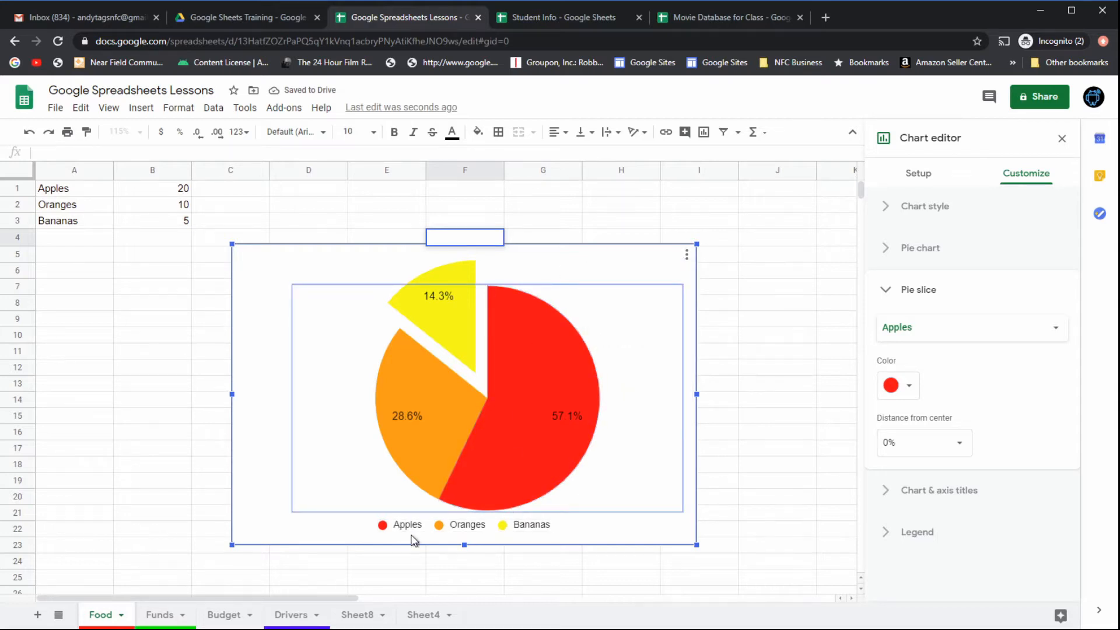
left_click_drag(408, 525, 416, 502)
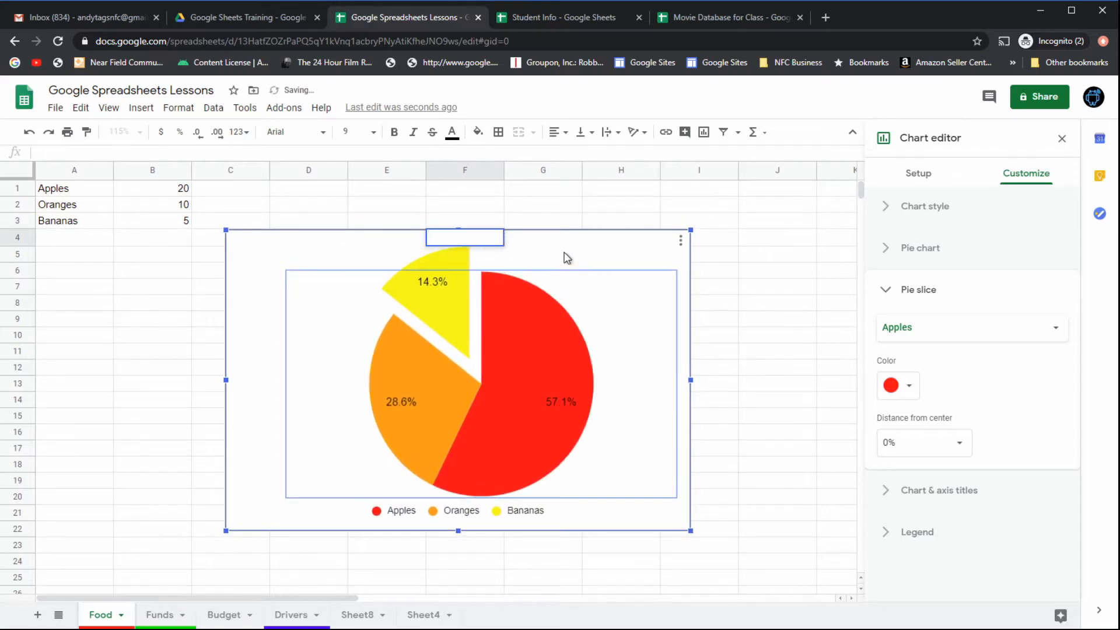
Set the pie chart's title to "Percentage of Food" and deselect the chart.
left_click(888, 493)
left_click(891, 432)
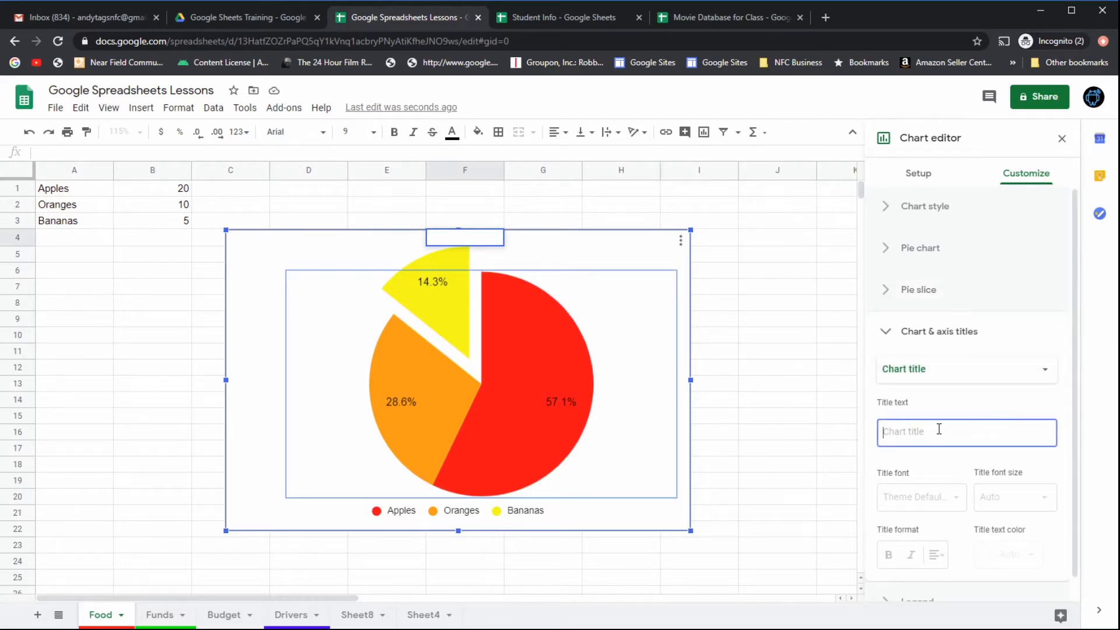
type("Percentage of Food")
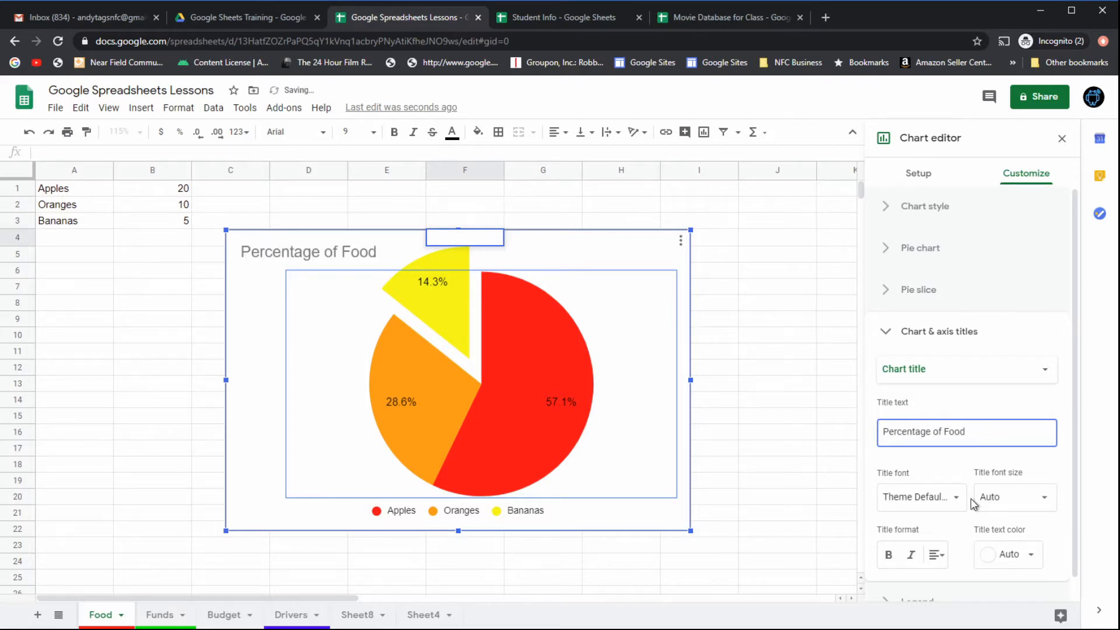
left_click(918, 467)
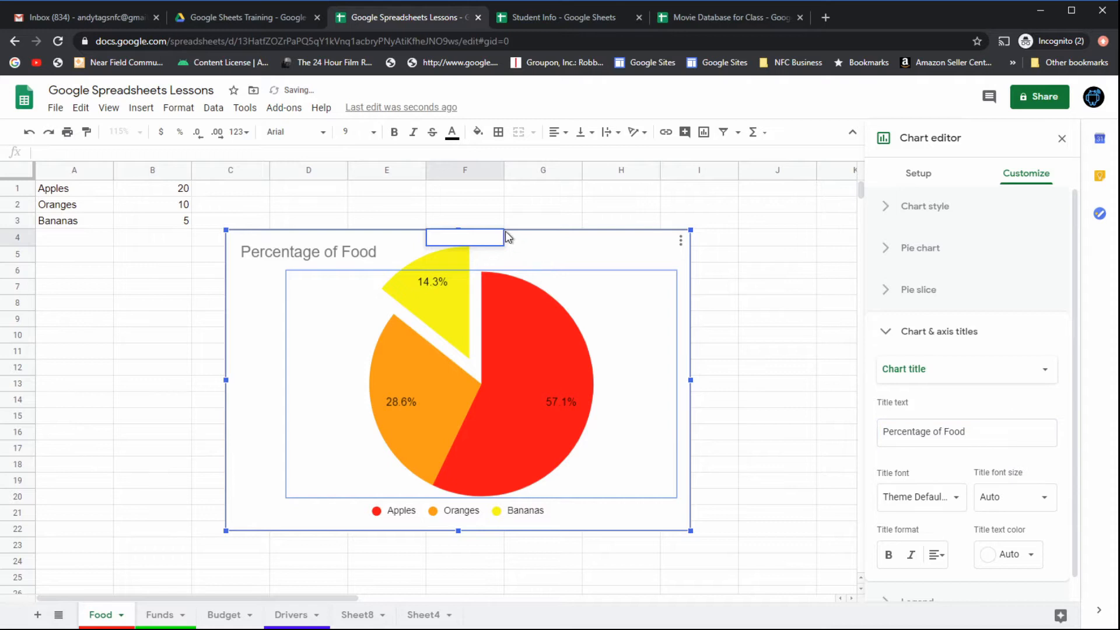
left_click(752, 288)
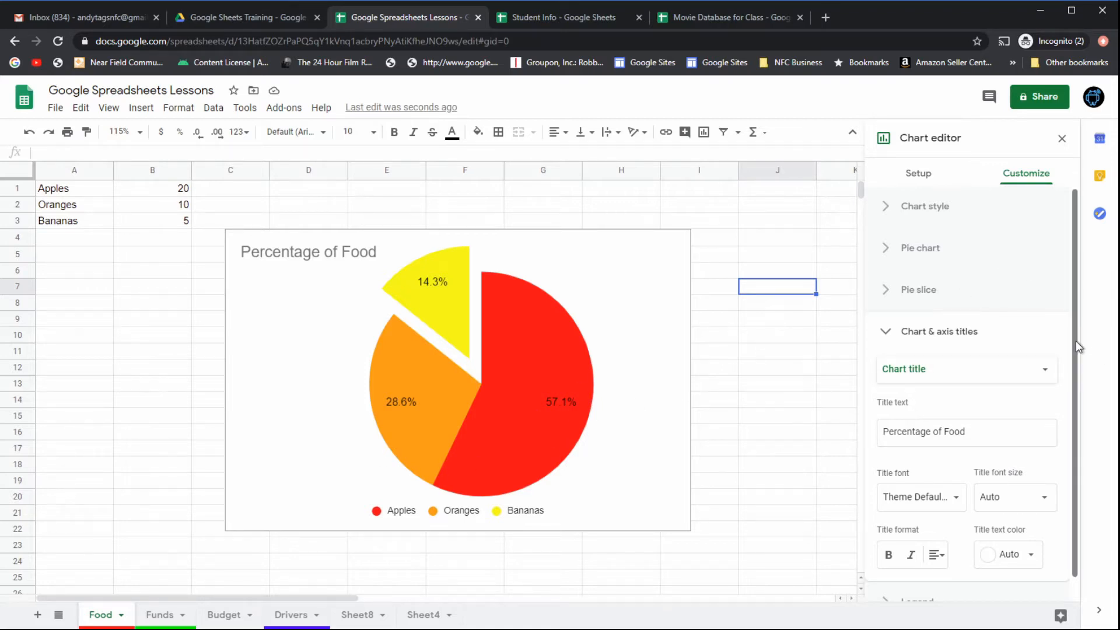
On the Funds sheet, insert a chart from the non-adjacent Name and Amount Owed columns, A1:A8 and C1:C8.
left_click(175, 615)
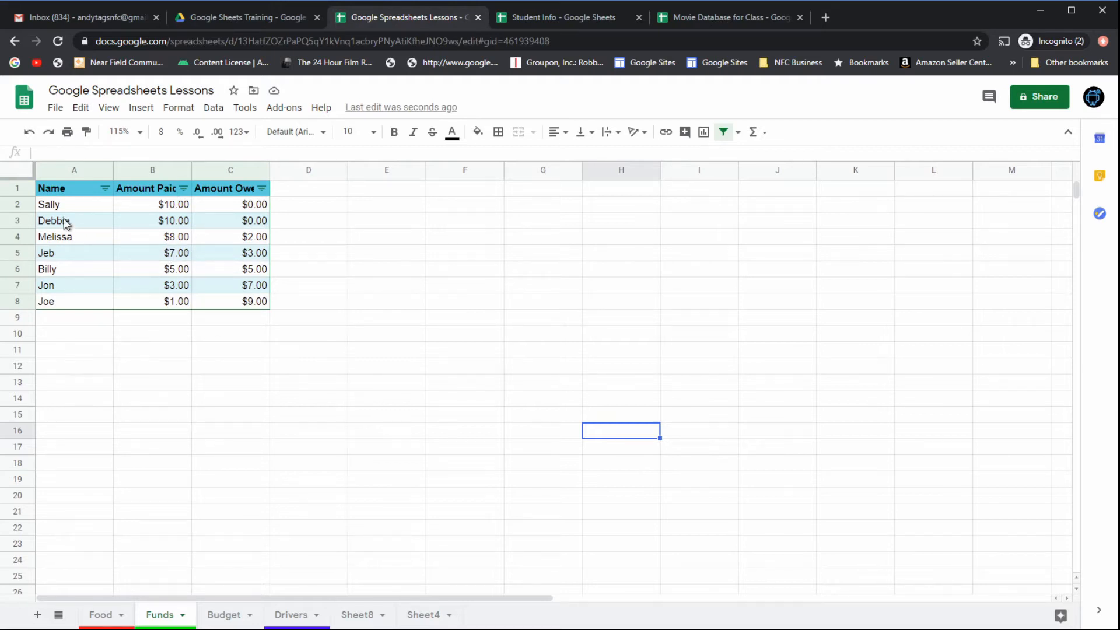
left_click_drag(57, 191, 55, 302)
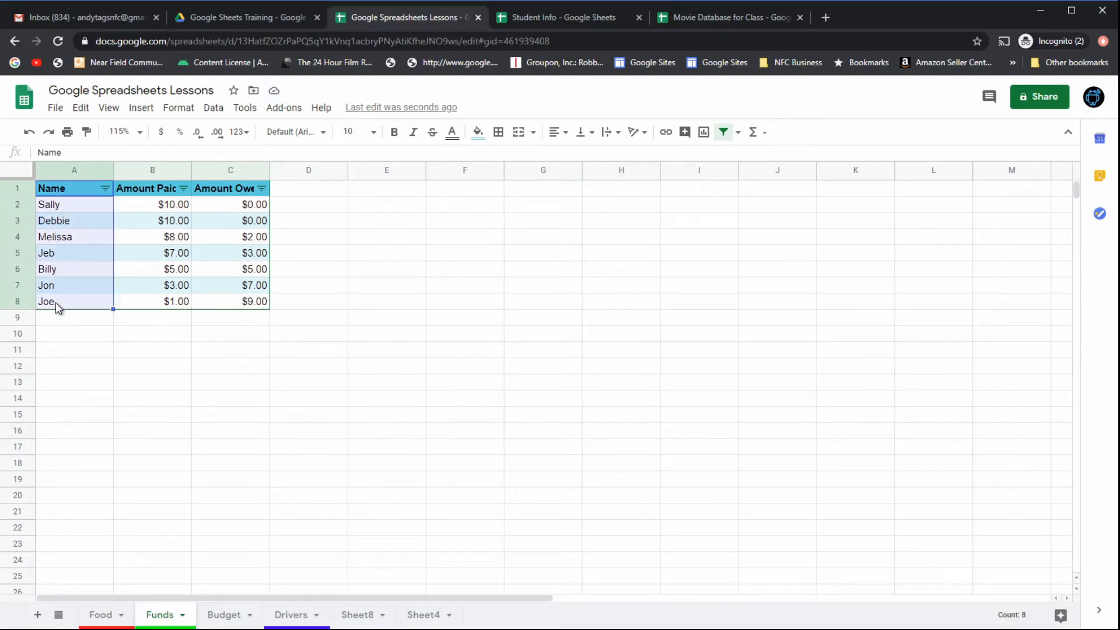
left_click(239, 193)
left_click_drag(239, 205, 243, 301)
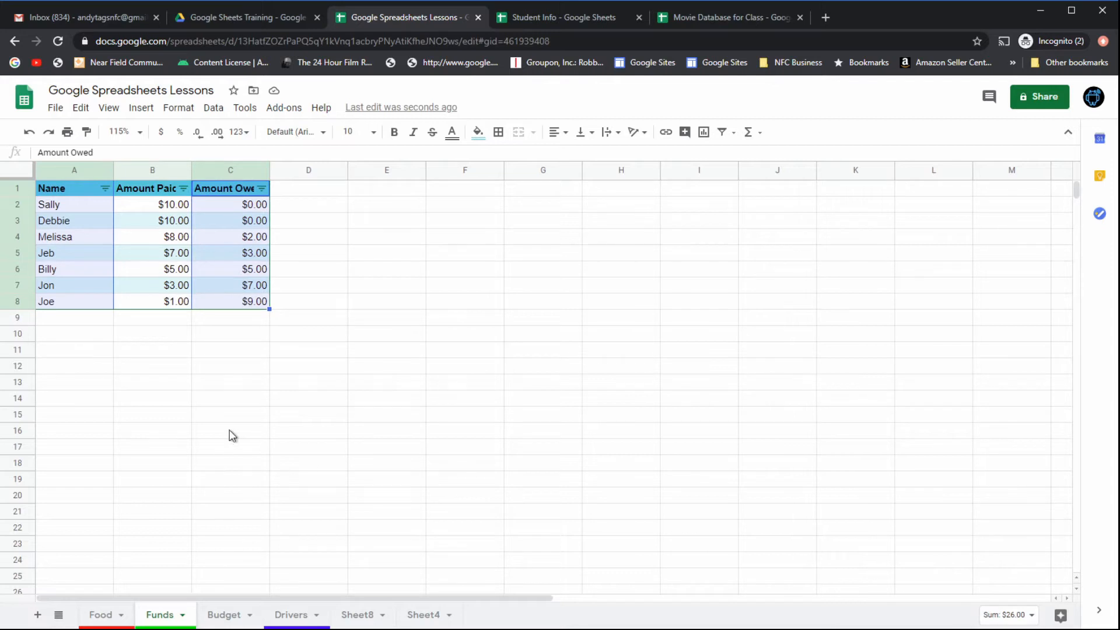
left_click(143, 111)
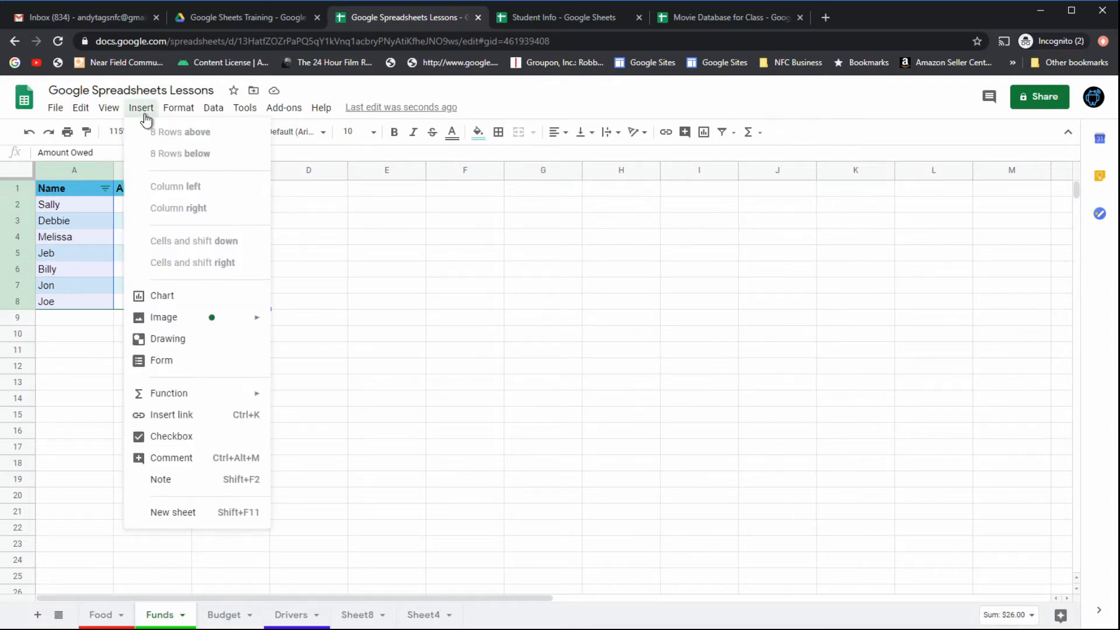
left_click(162, 297)
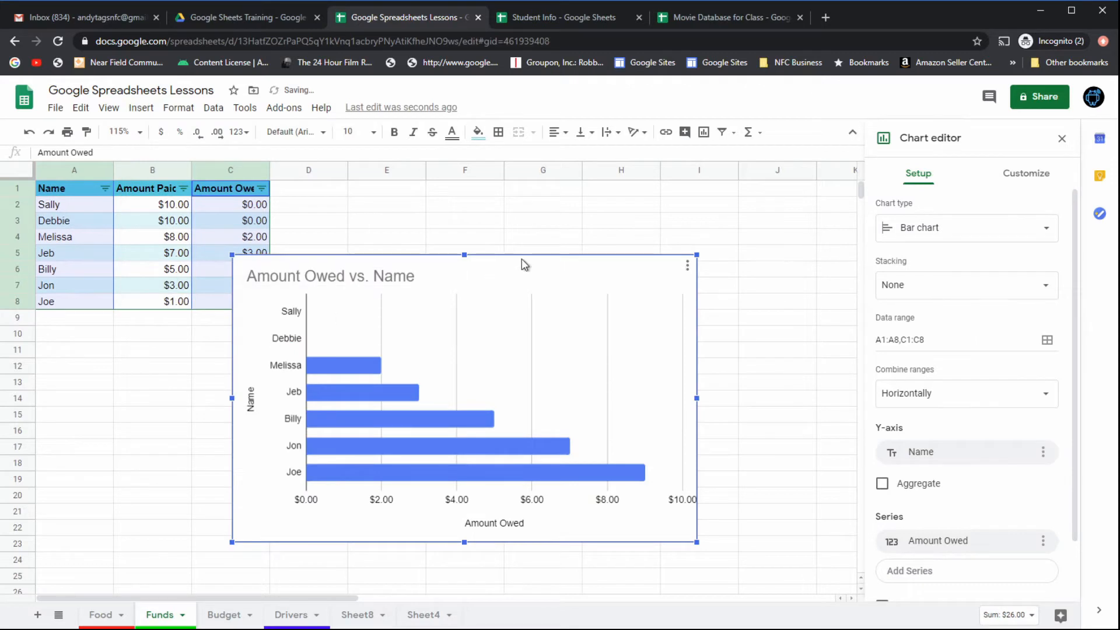
Move the new chart up and to the right so it clears the table, and change it to a column chart.
left_click_drag(523, 262, 597, 226)
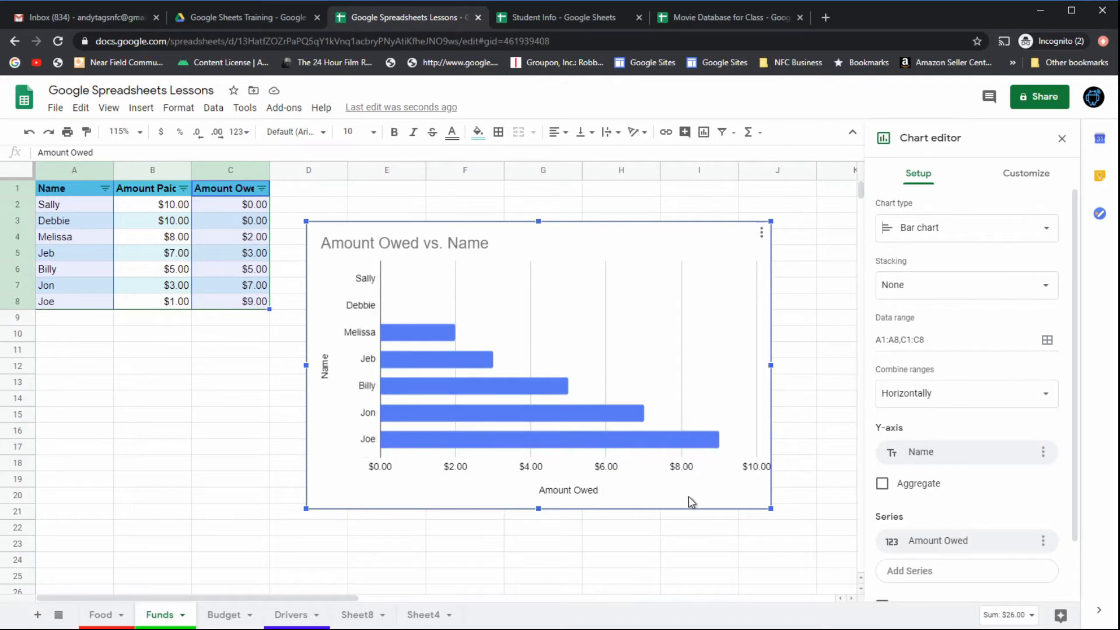
left_click(1046, 231)
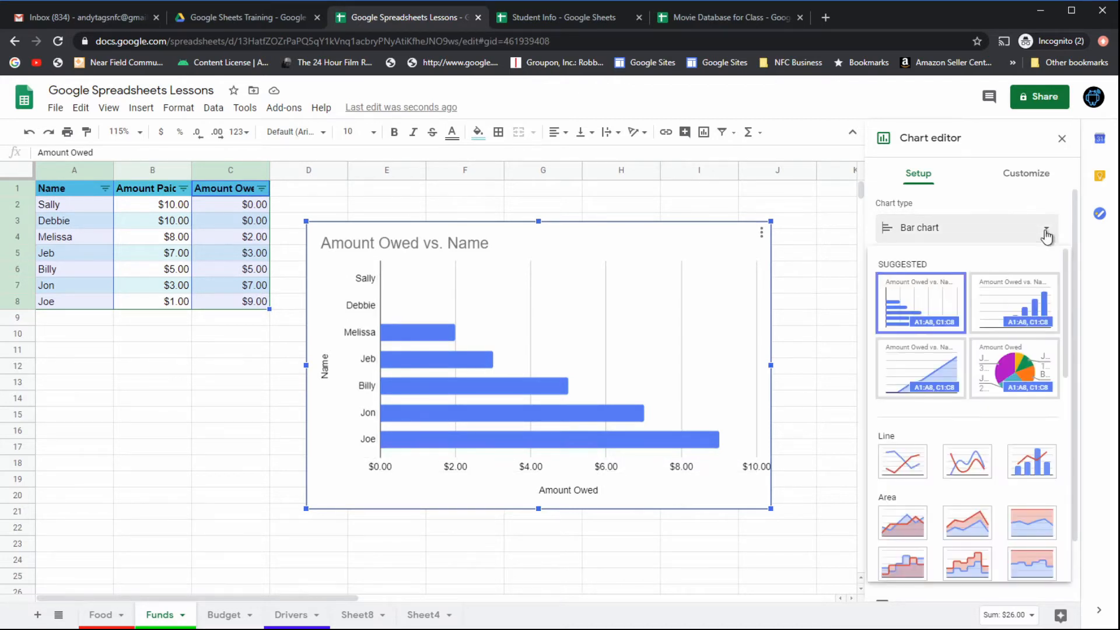
left_click(1003, 305)
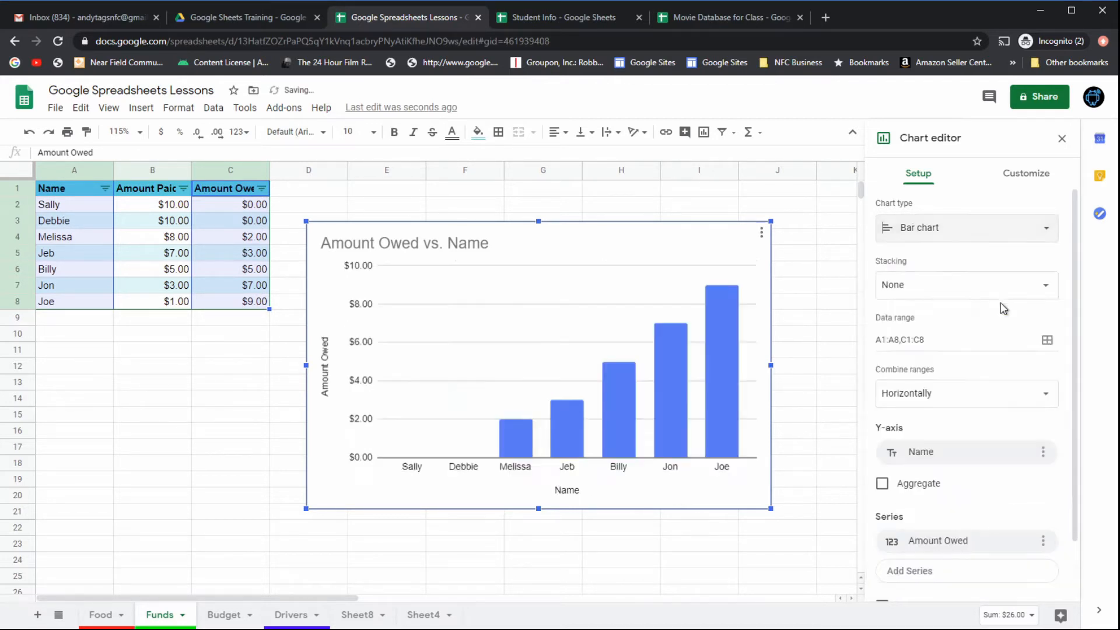
Look through the full list of chart types and try the combo chart.
left_click(1044, 240)
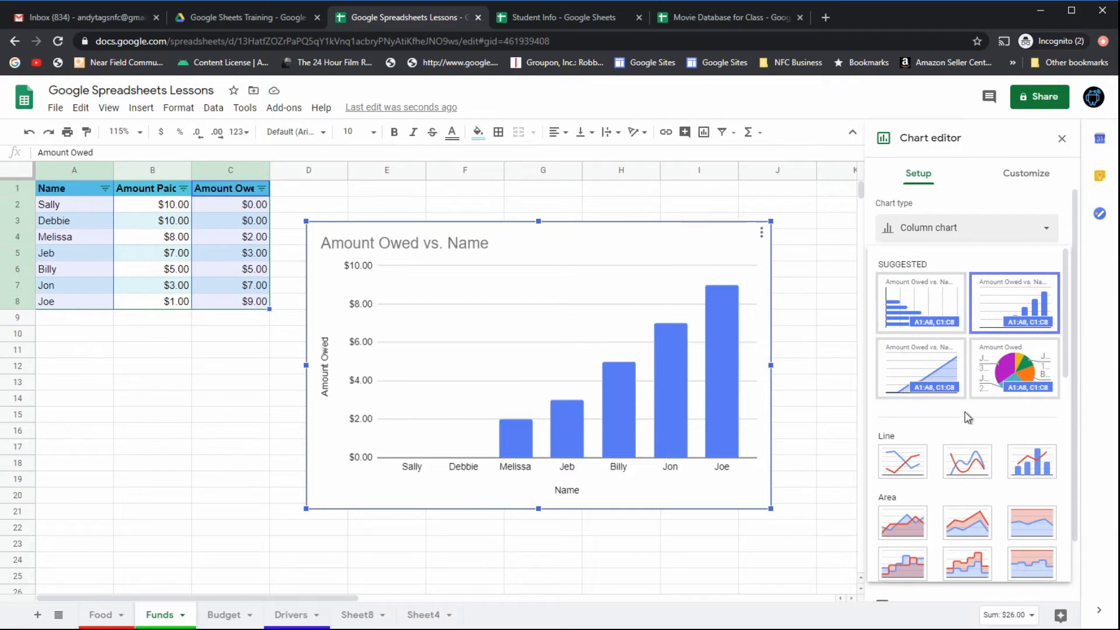
scroll(1012, 420, "down", 2)
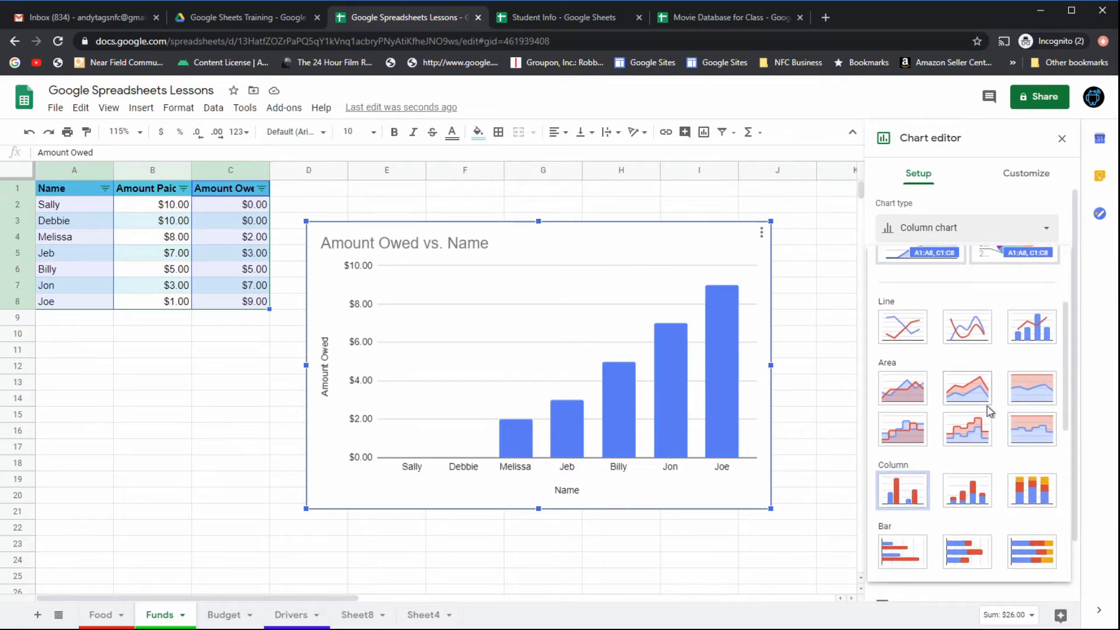
scroll(1012, 420, "down", 2)
scroll(1006, 420, "down", 1)
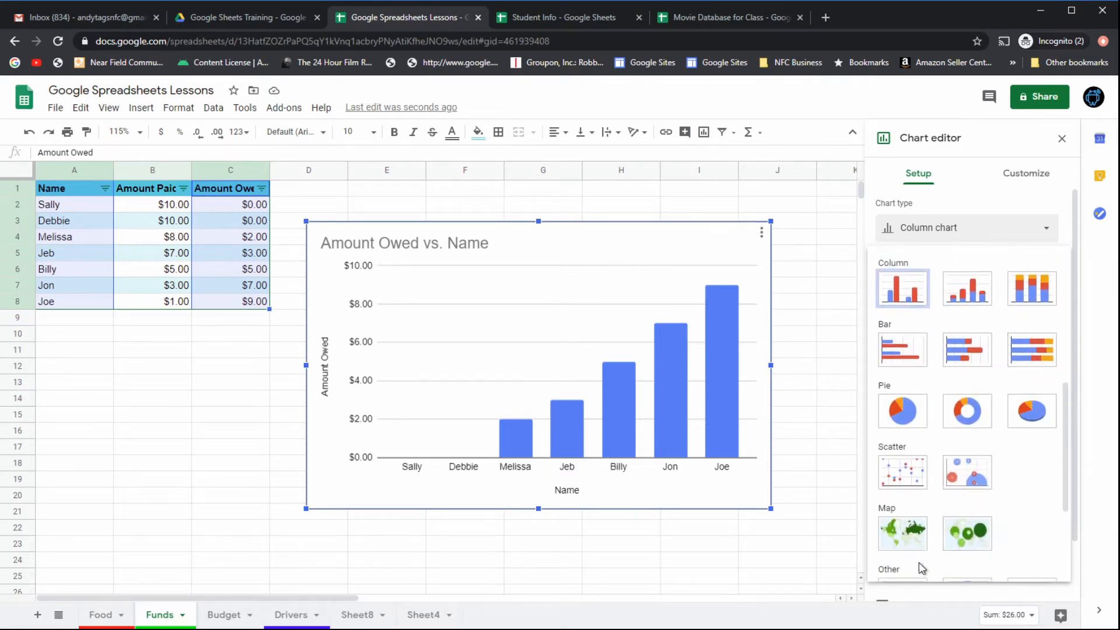
scroll(1019, 489, "down", 3)
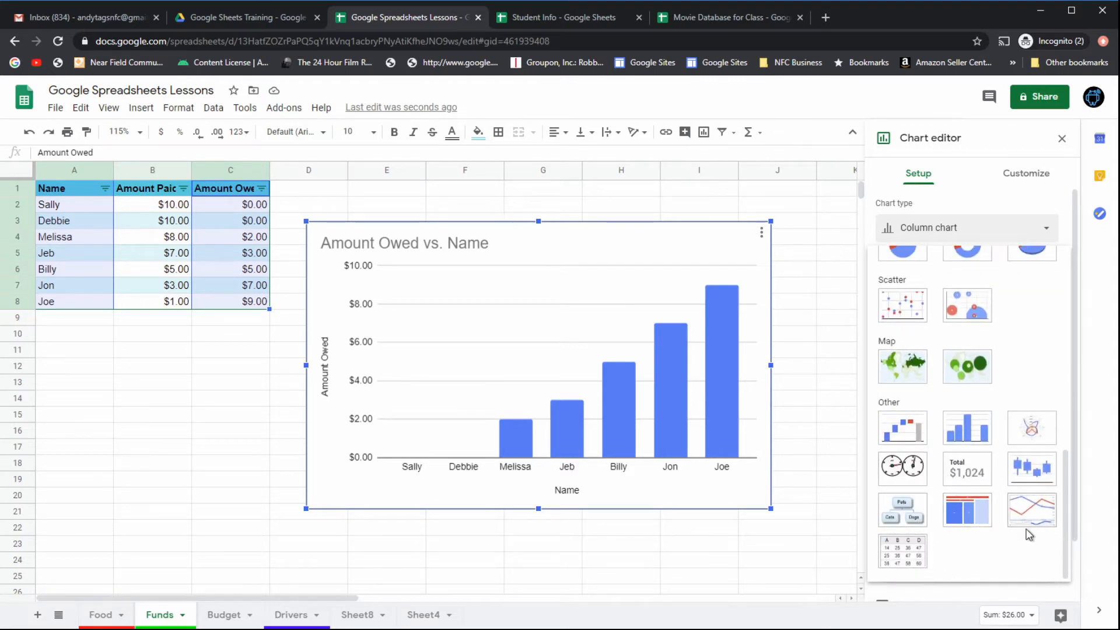
scroll(1030, 535, "up", 3)
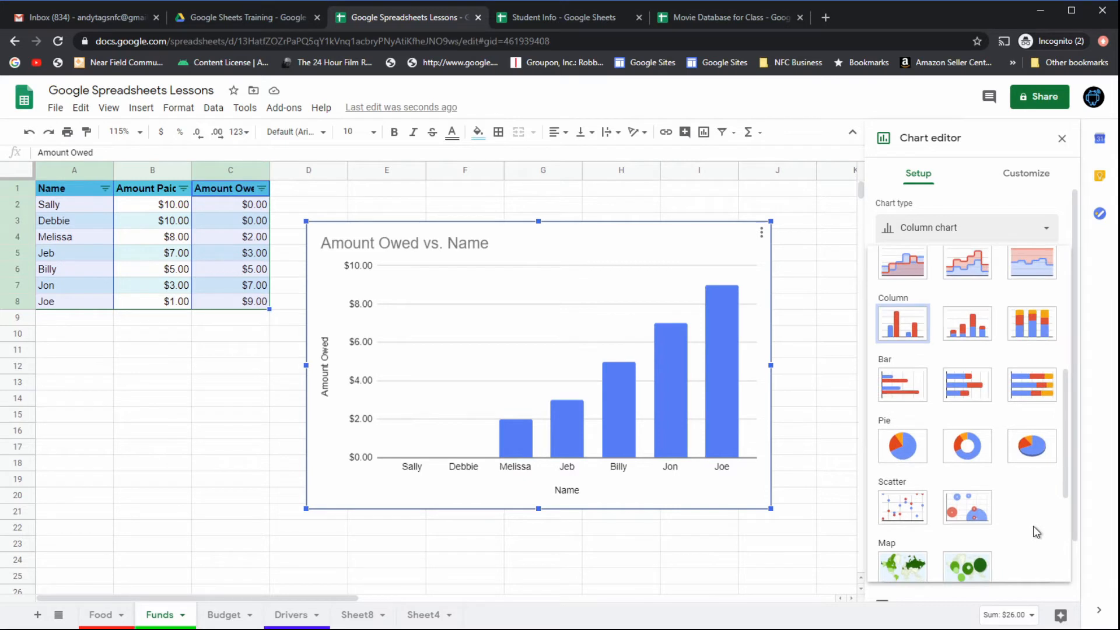
scroll(1027, 522, "up", 1)
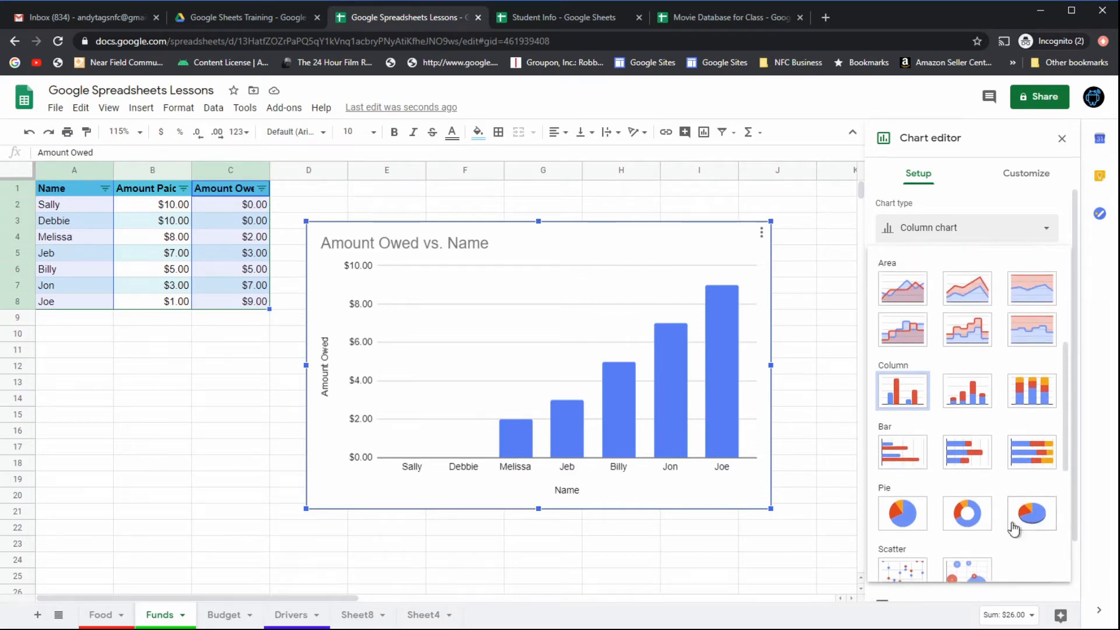
scroll(1023, 518, "up", 2)
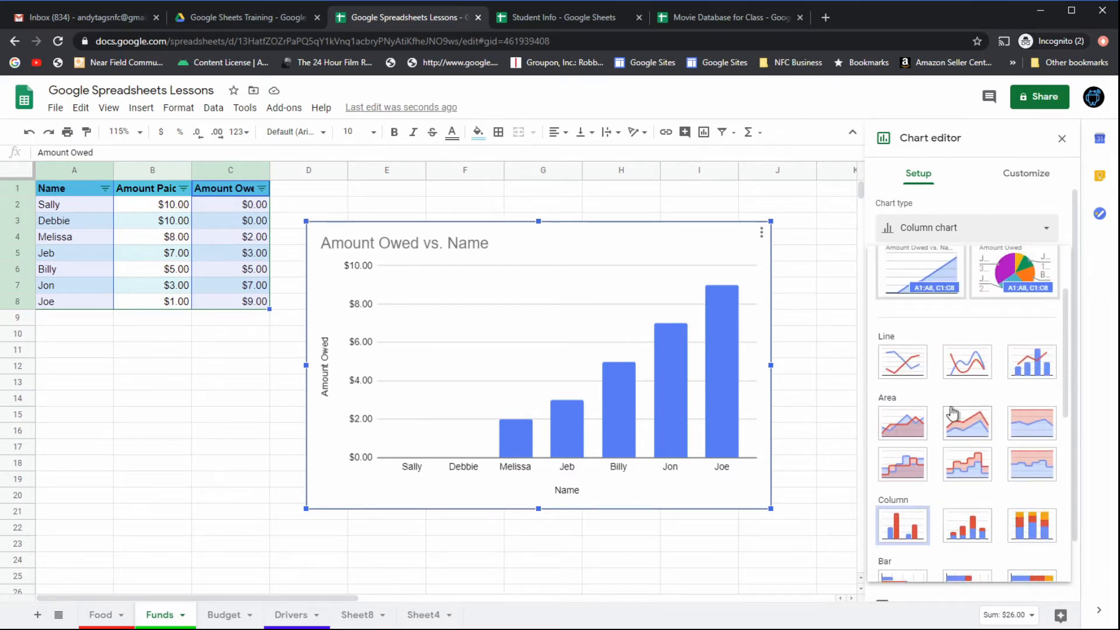
left_click(1031, 370)
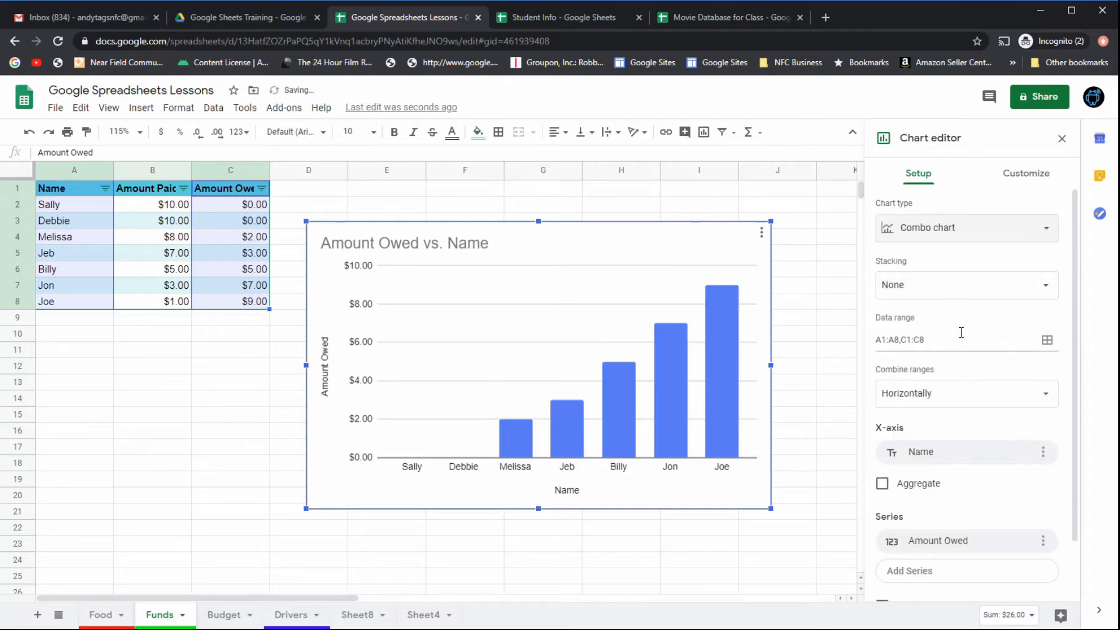
Try the smooth line chart type and switch back to the suggested column chart.
left_click(1040, 235)
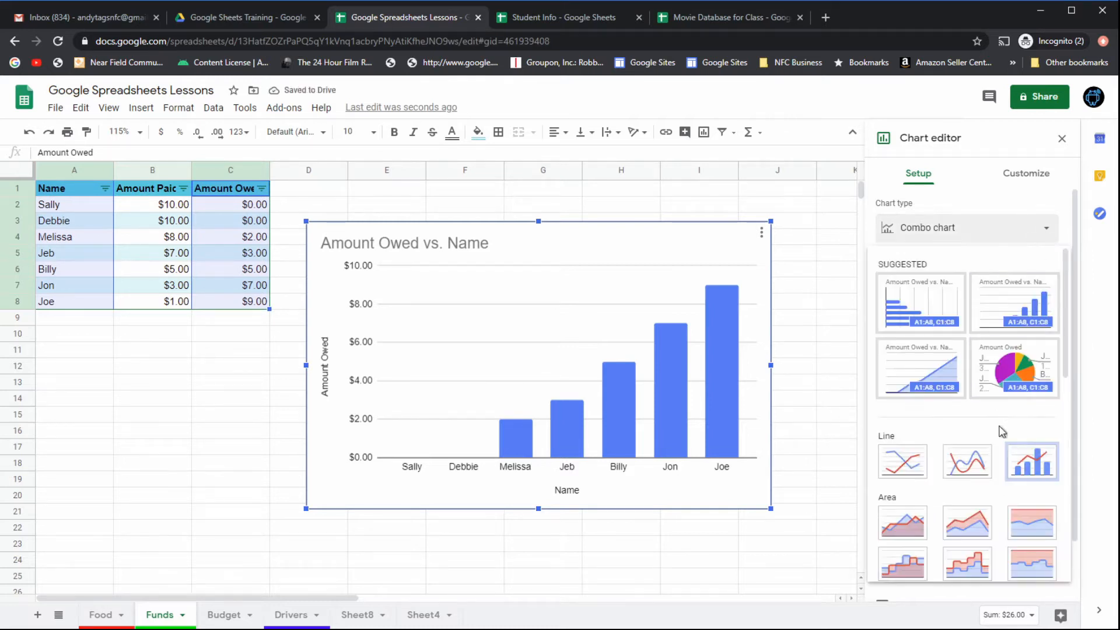
left_click(971, 460)
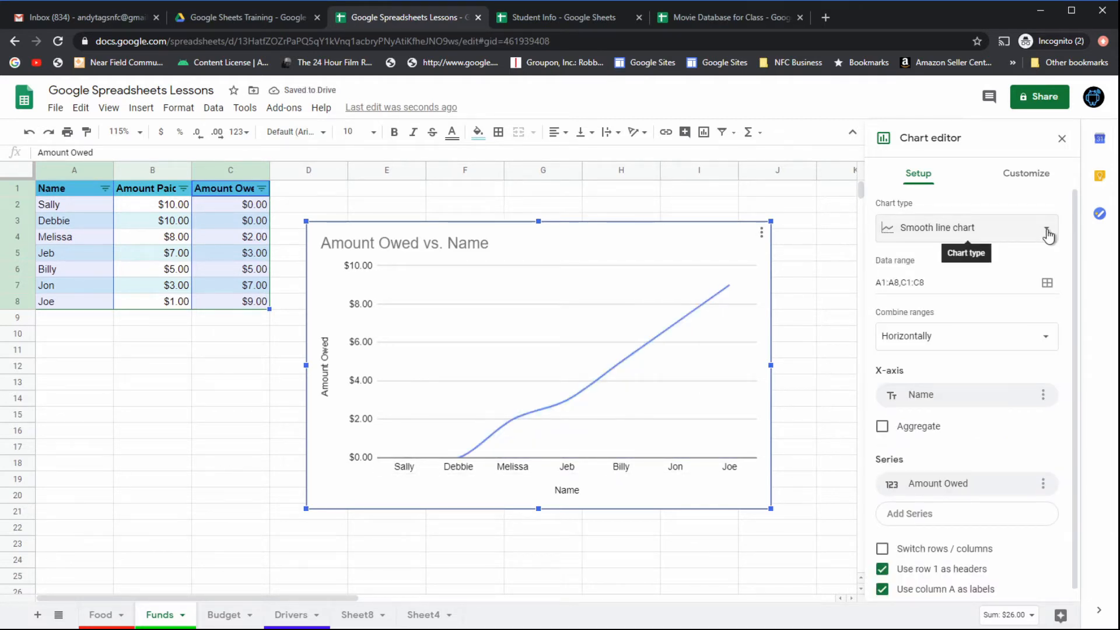
left_click(1049, 235)
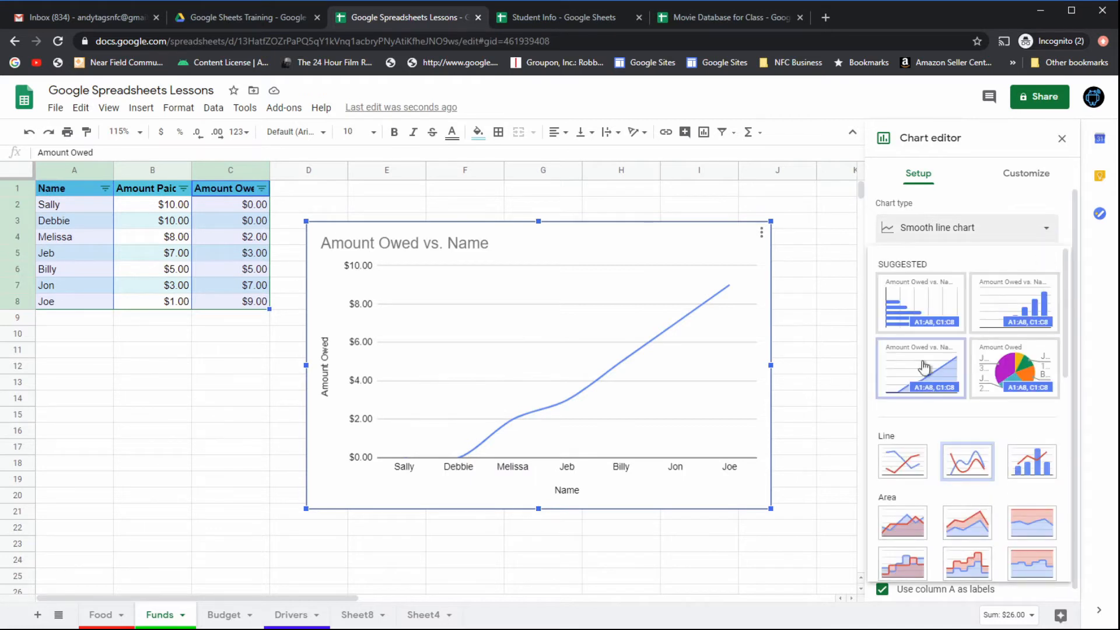
left_click(1004, 303)
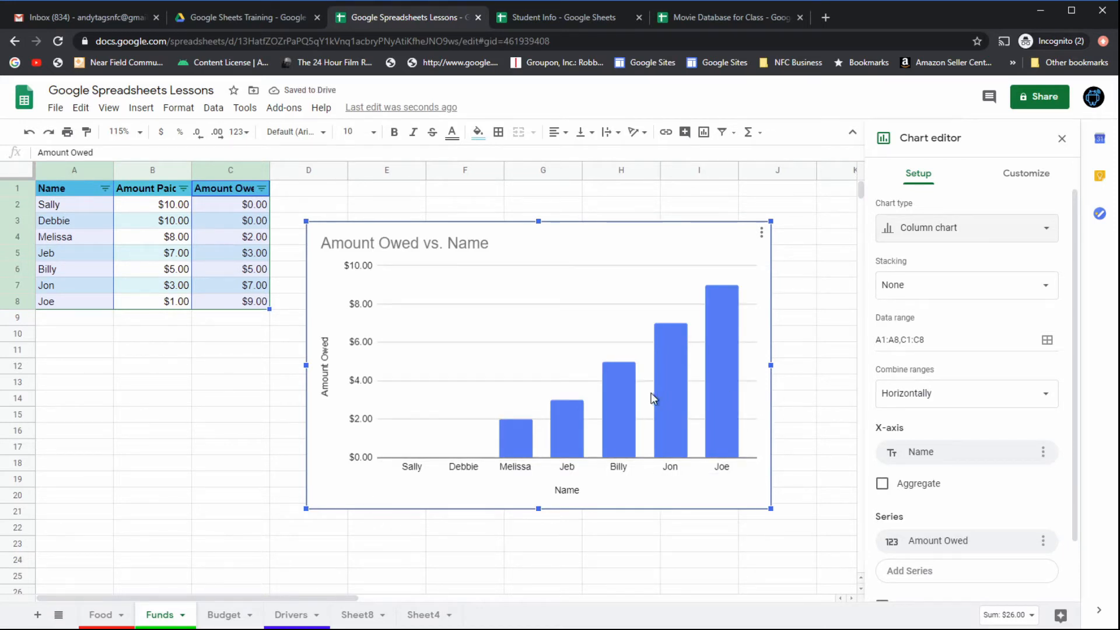
Turn on the 3D option in the column chart's style settings.
left_click(1020, 181)
left_click(885, 212)
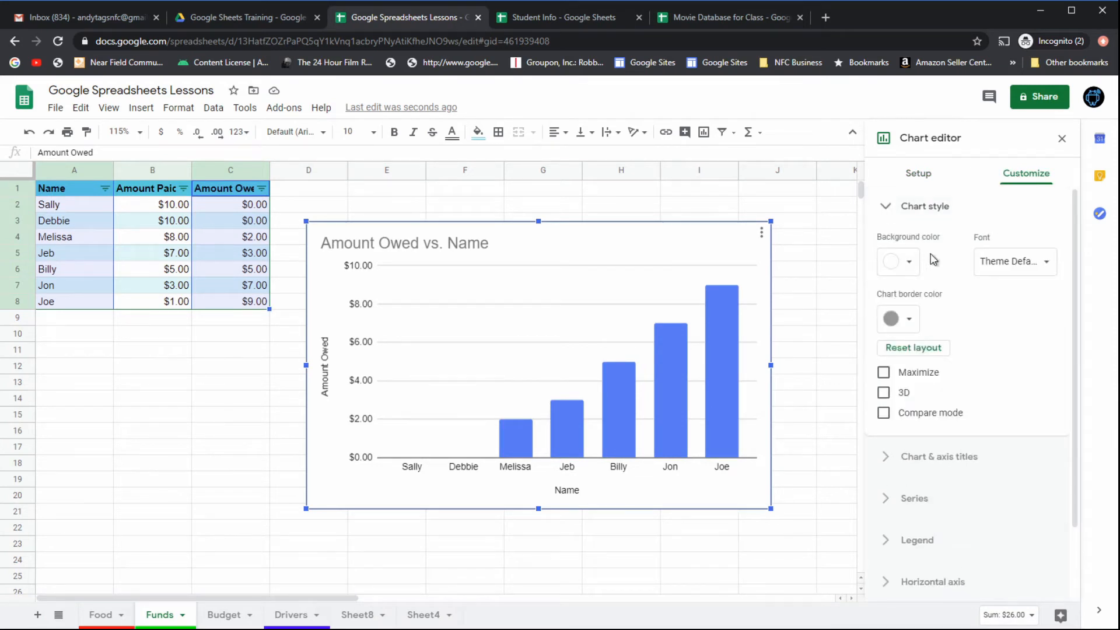
left_click(884, 393)
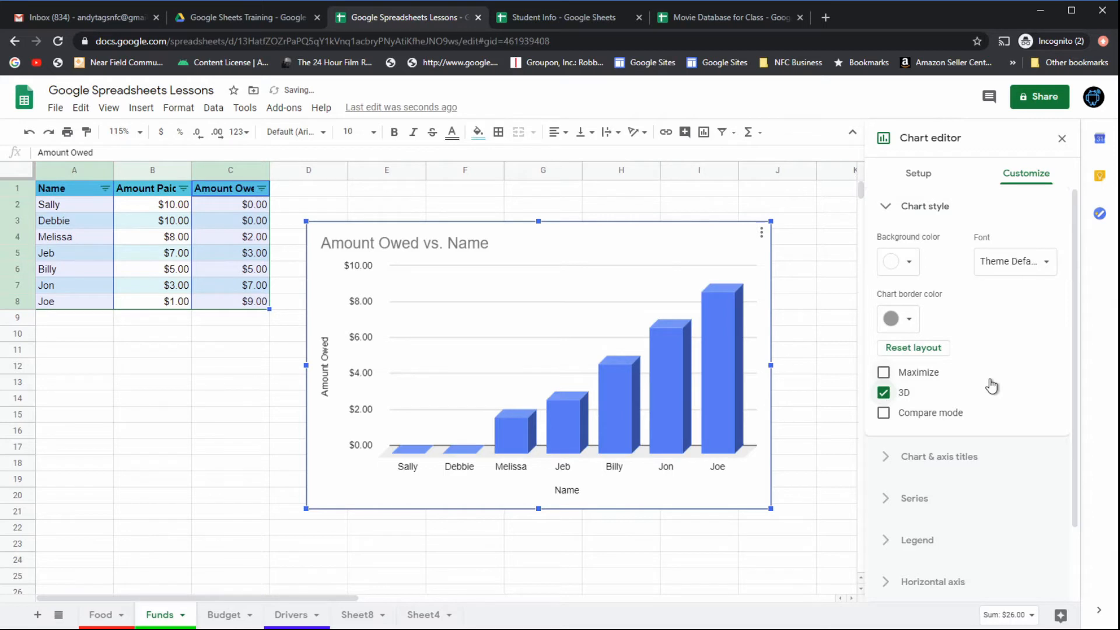
Set the color of the Amount Owed series to purple.
scroll(990, 383, "down", 2)
left_click(884, 374)
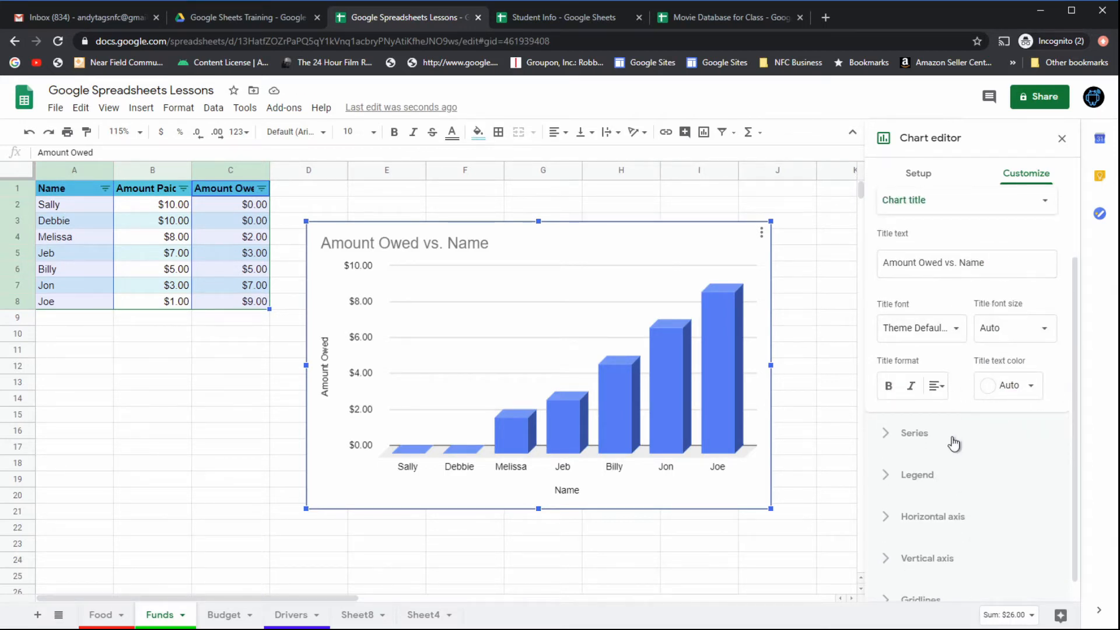
left_click(882, 439)
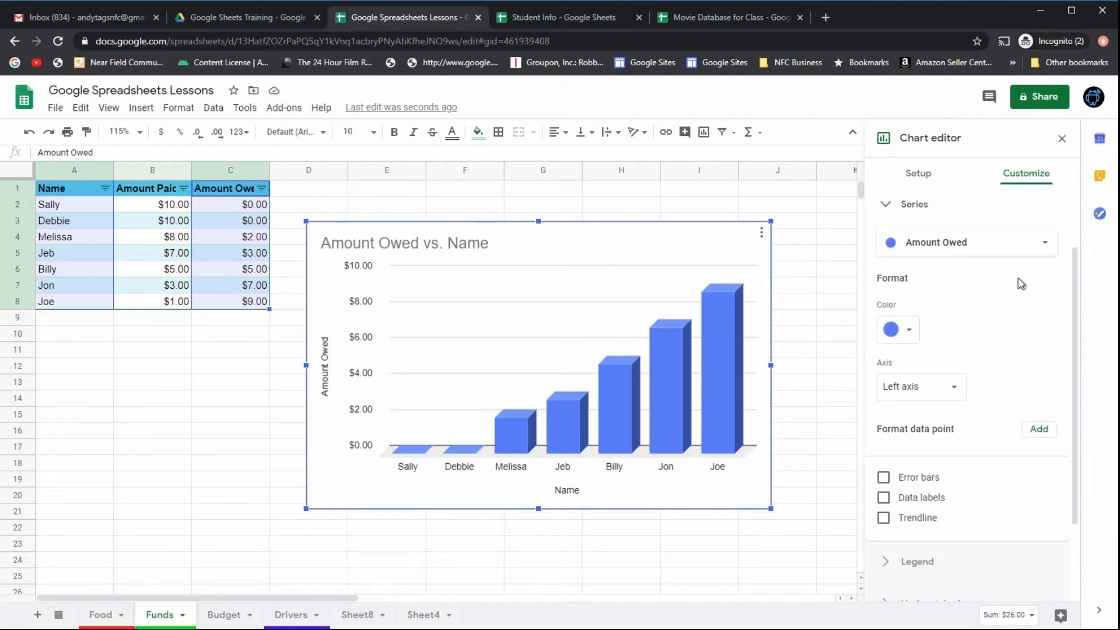
left_click(1047, 248)
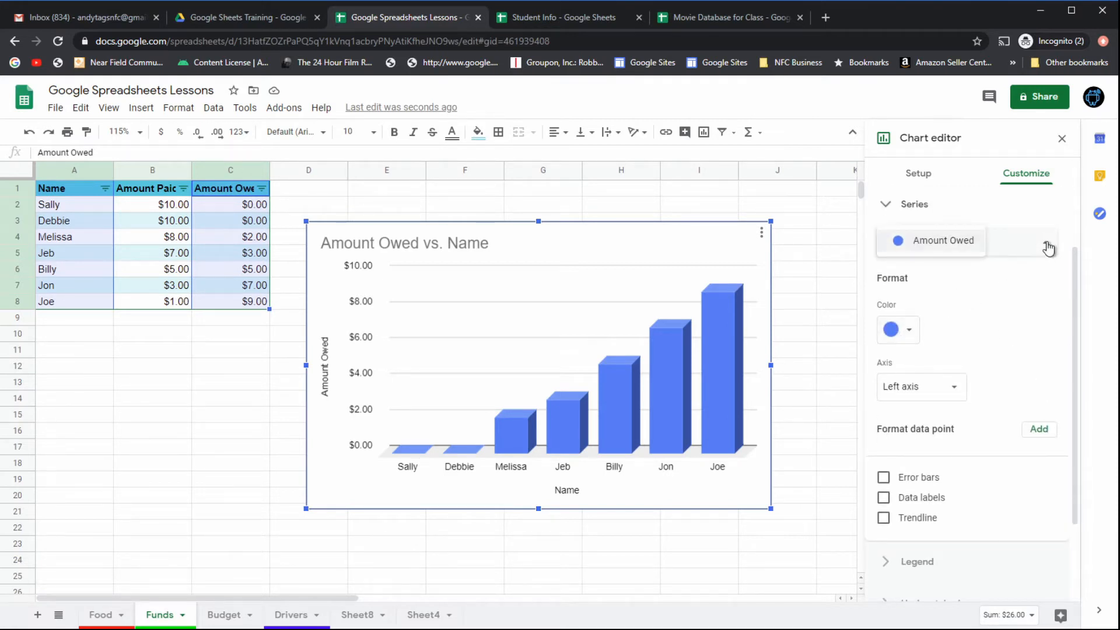
left_click(999, 322)
left_click(905, 333)
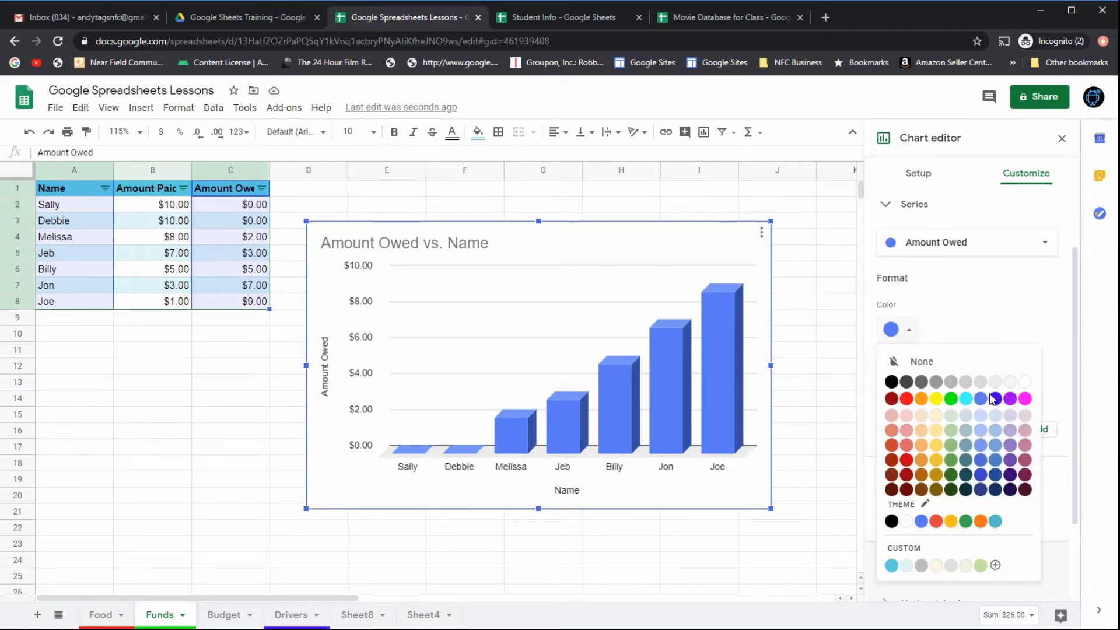
left_click(1010, 399)
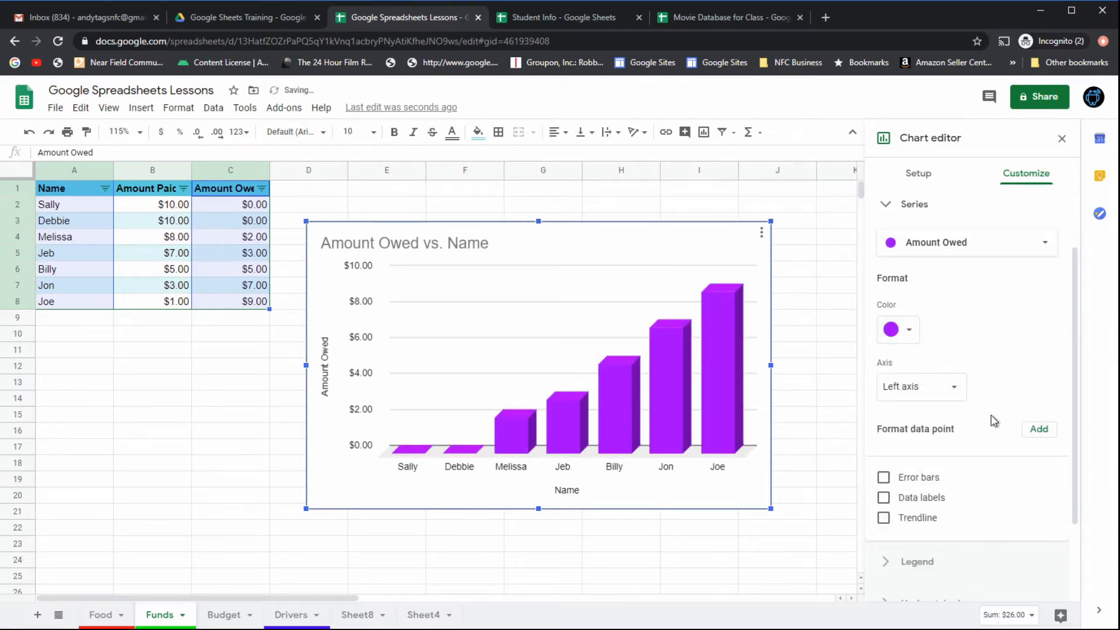
Color the vertical axis's major gridlines dark brown and return to the chart's setup options.
scroll(995, 420, "down", 2)
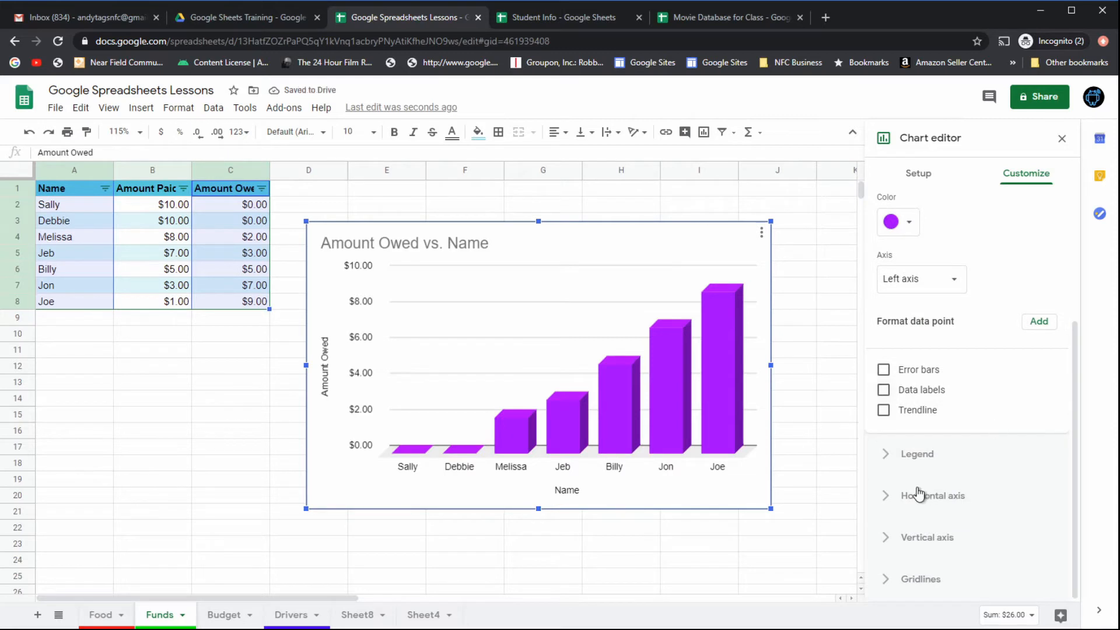
left_click(887, 456)
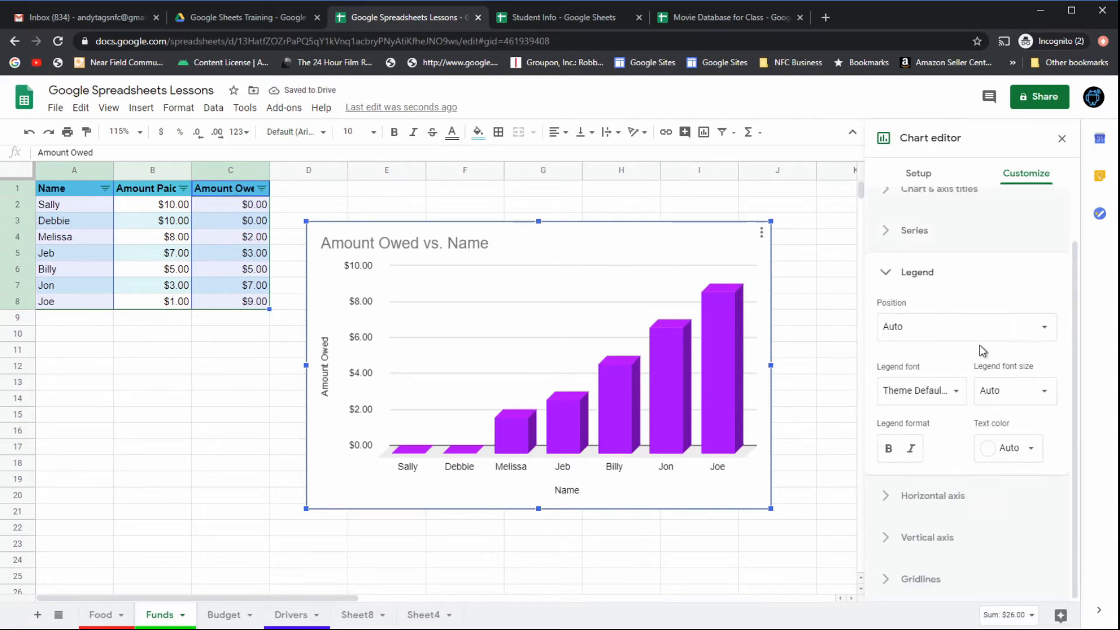
left_click(888, 497)
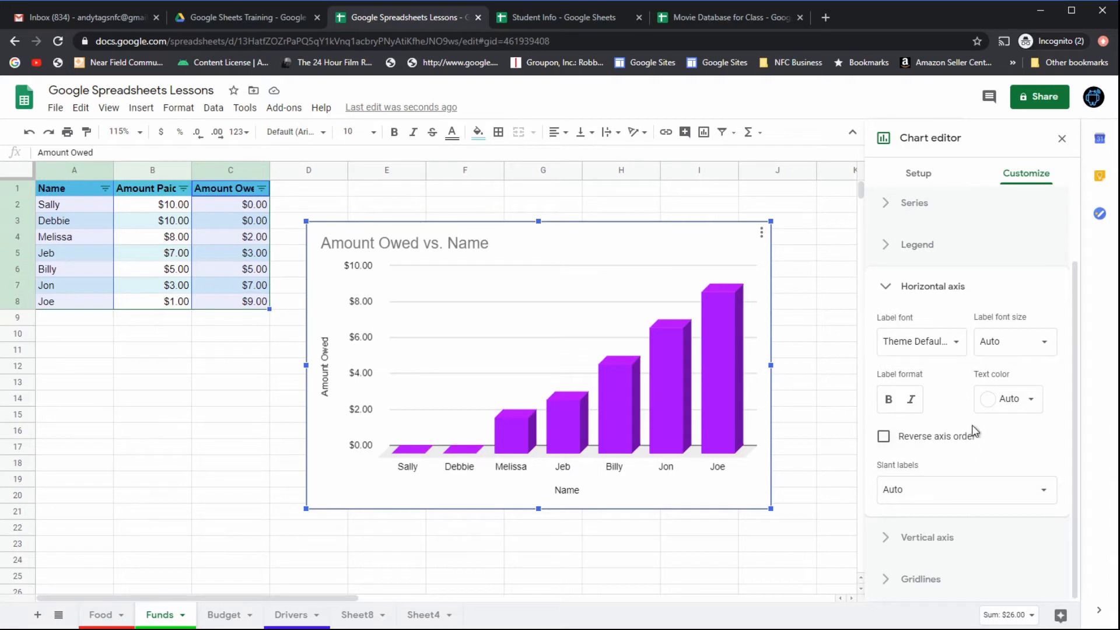
left_click(884, 537)
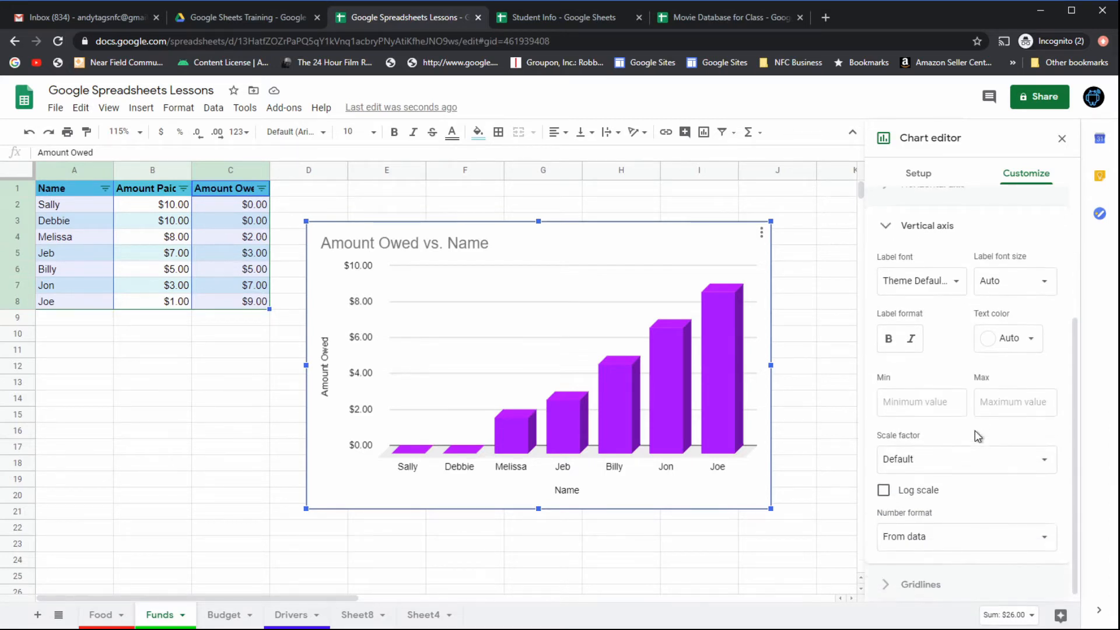
left_click(888, 581)
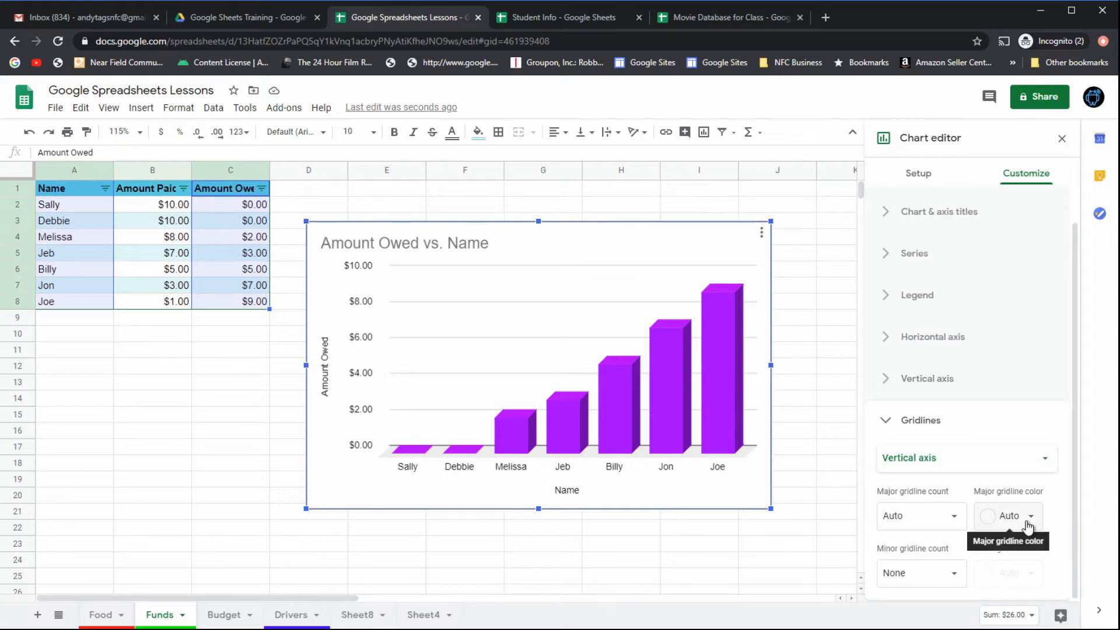
left_click(1025, 525)
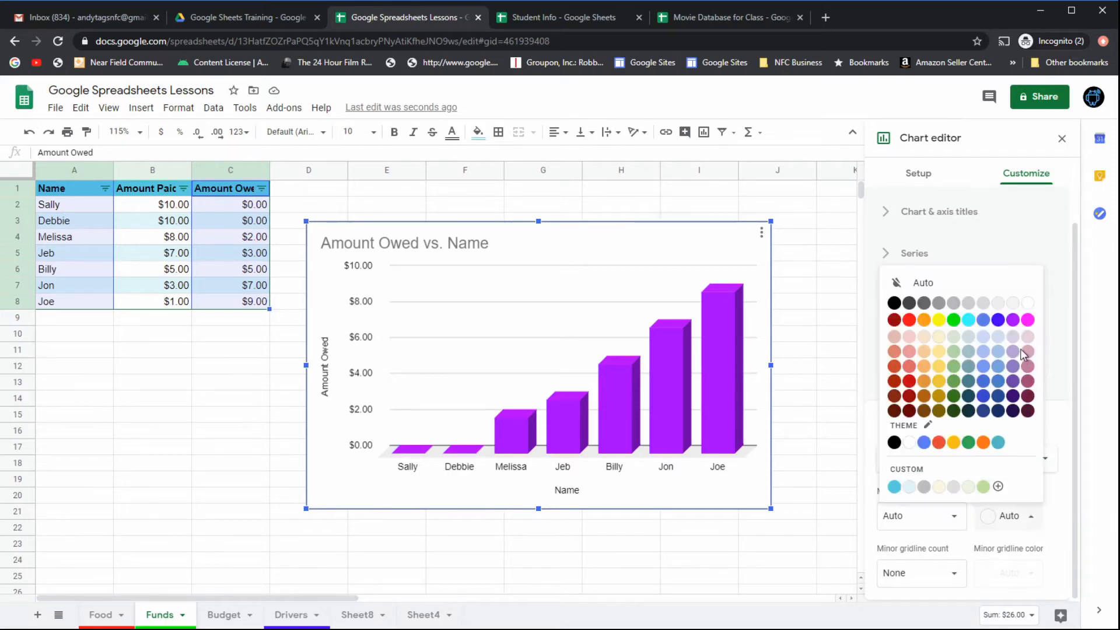
left_click(925, 411)
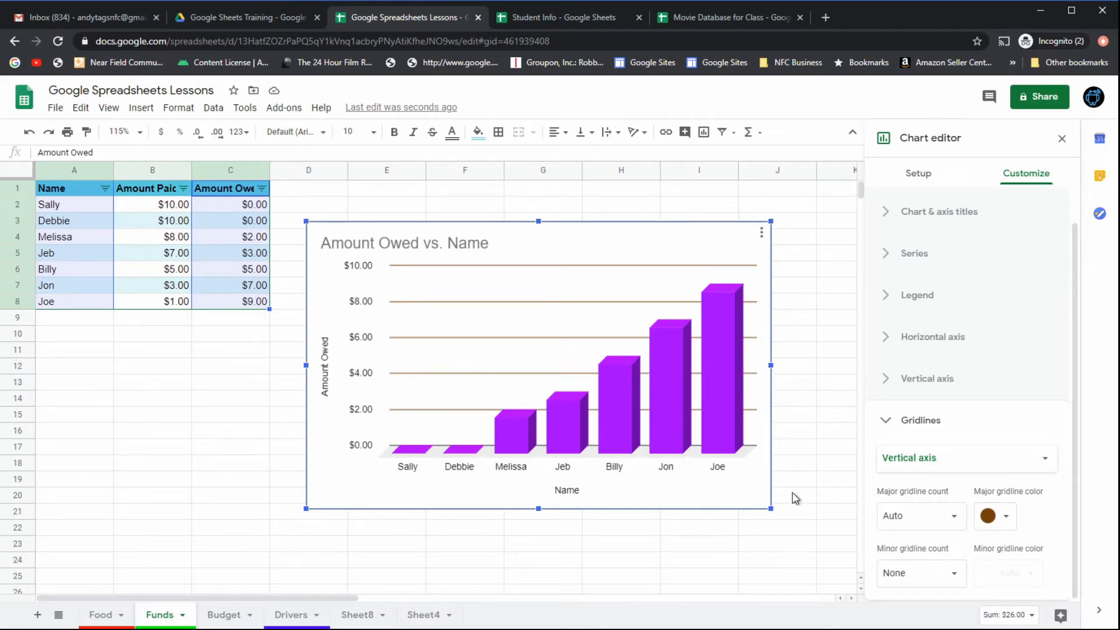
left_click(928, 175)
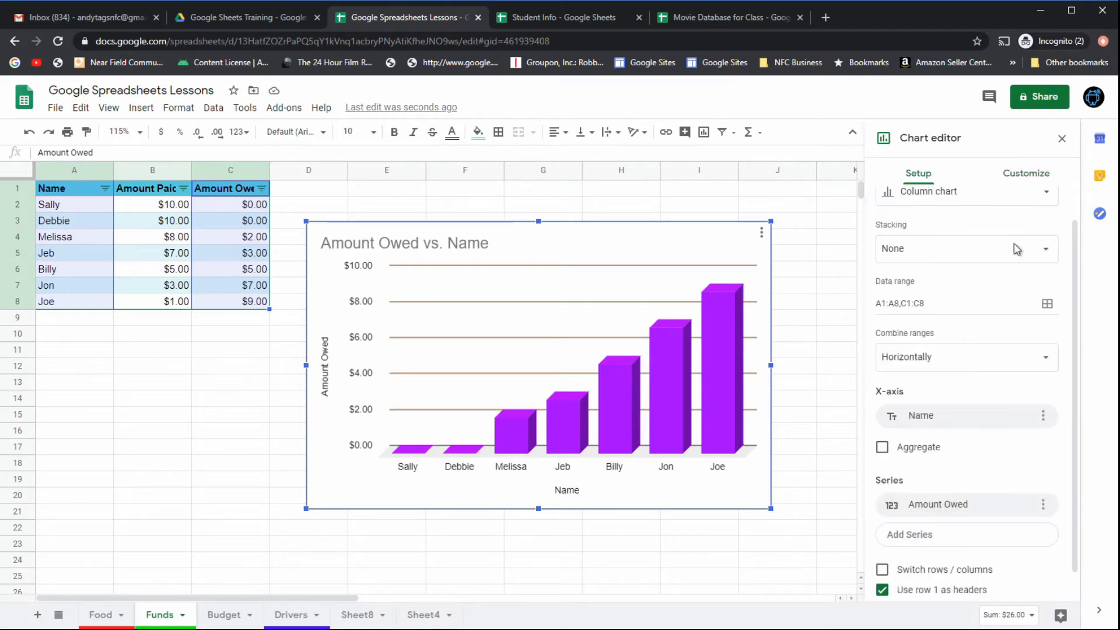
Check the options of the Amount Owed series in the Funds chart's setup.
scroll(1034, 458, "down", 1)
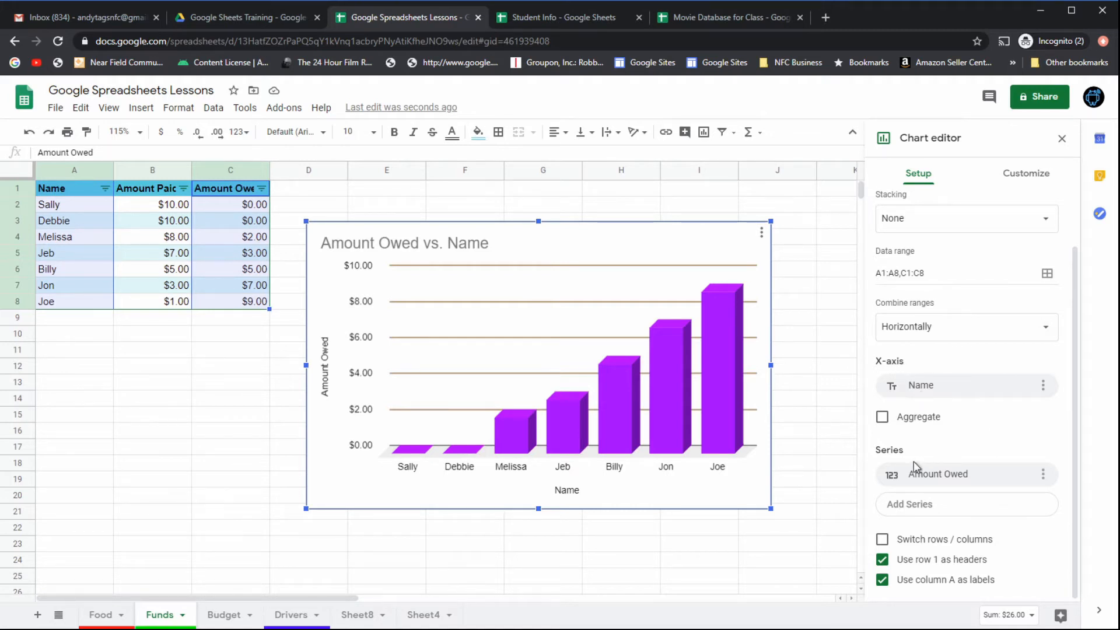
left_click(1043, 475)
left_click(1031, 428)
Look over the Food pie chart and the options available for the Cost and Received chart on the Budget sheet.
left_click(111, 613)
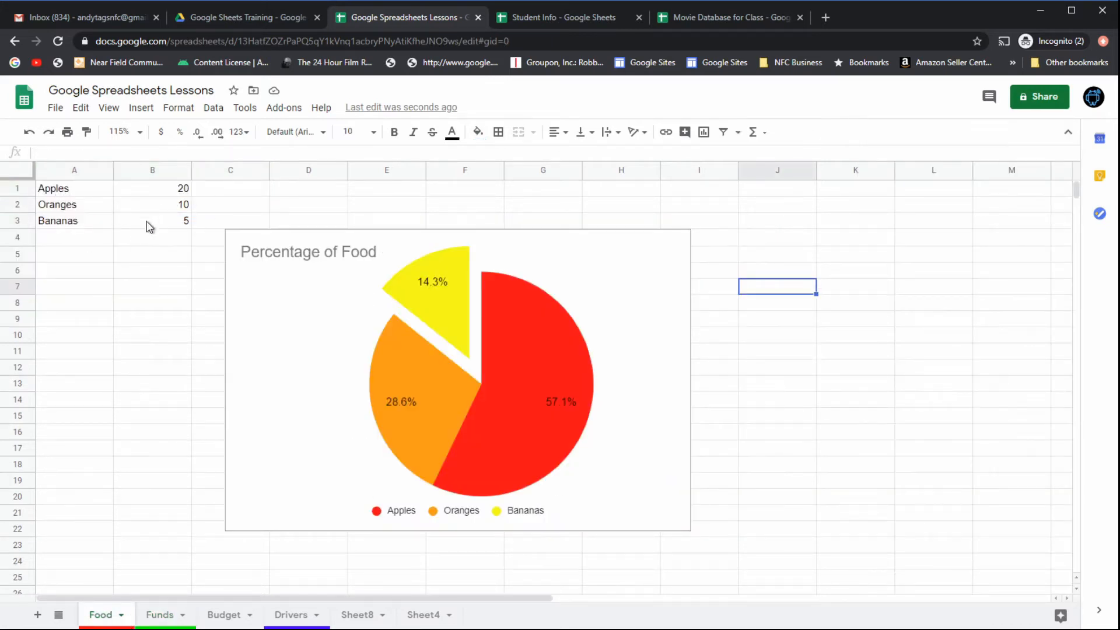
left_click(225, 615)
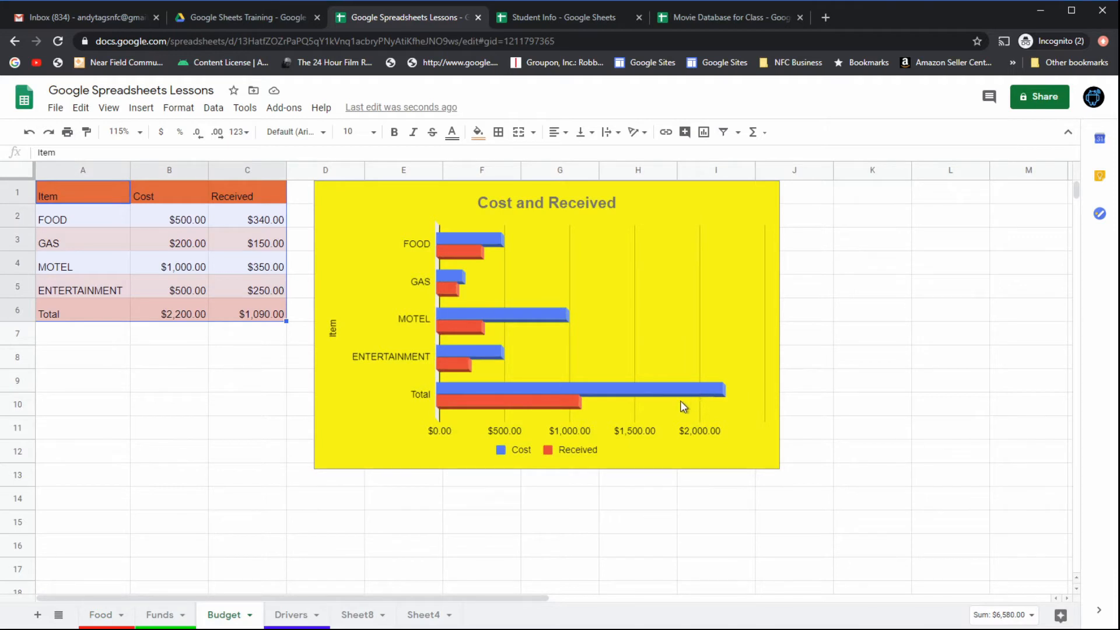
left_click(754, 209)
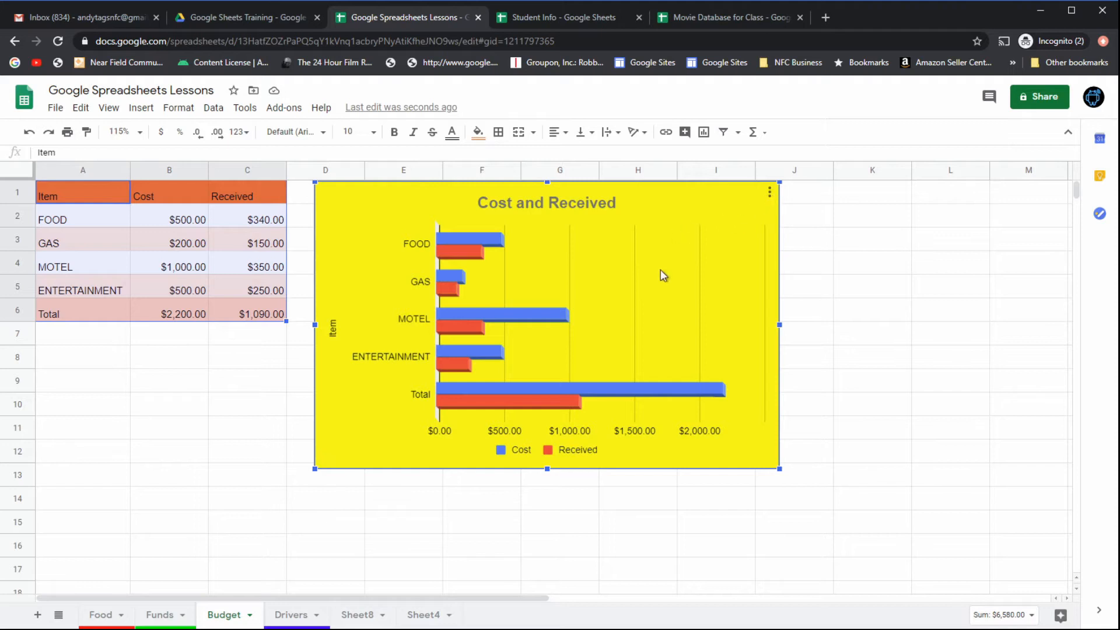
left_click(770, 194)
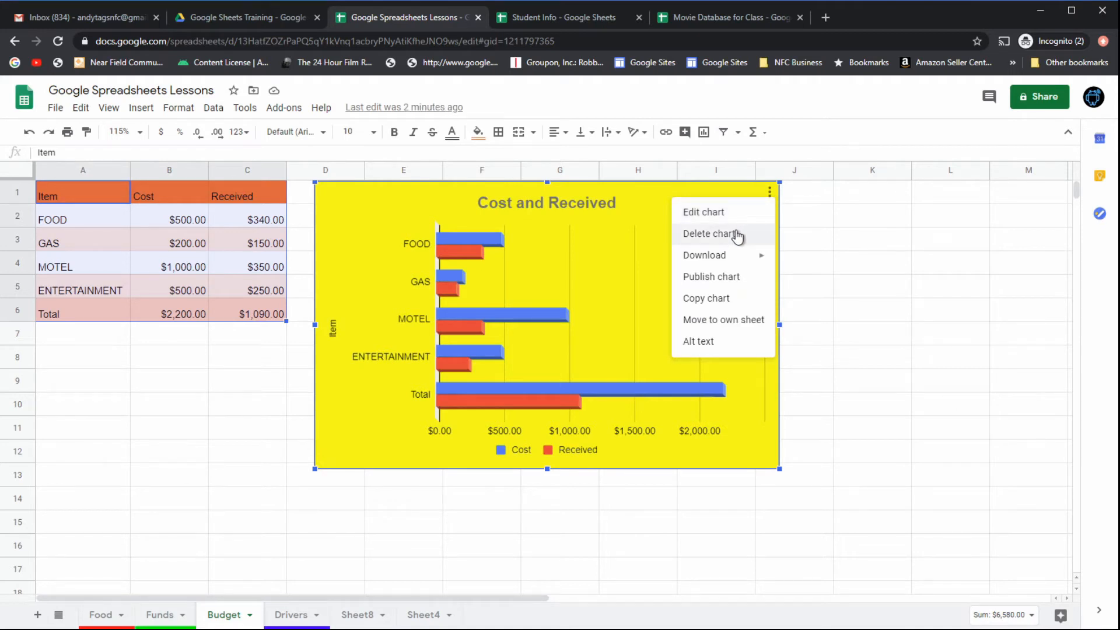
mouse_move(737, 257)
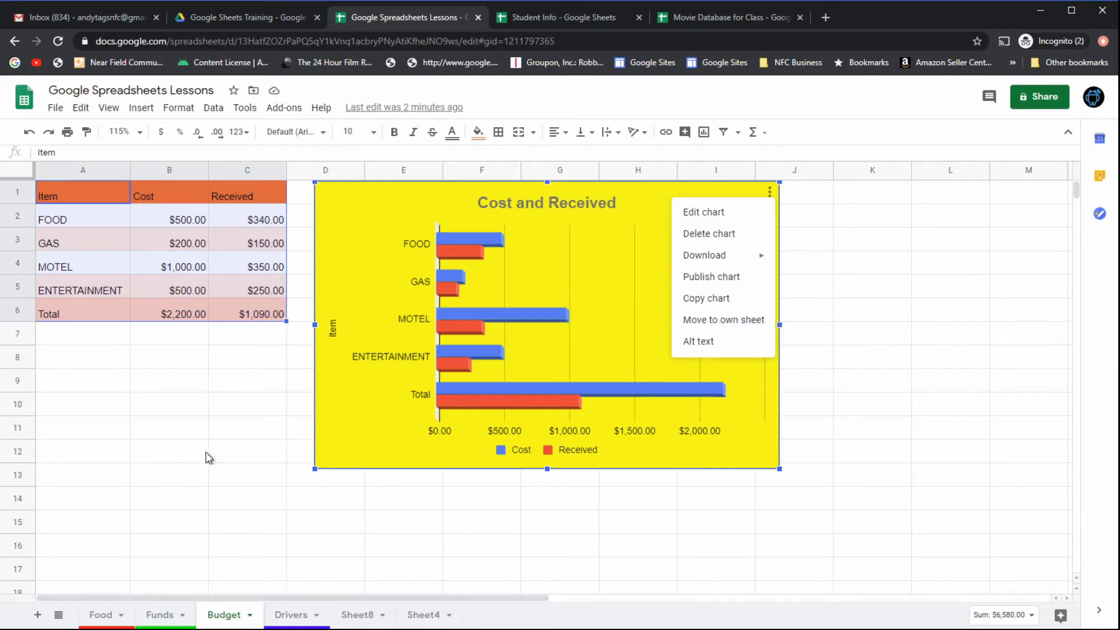
left_click(892, 403)
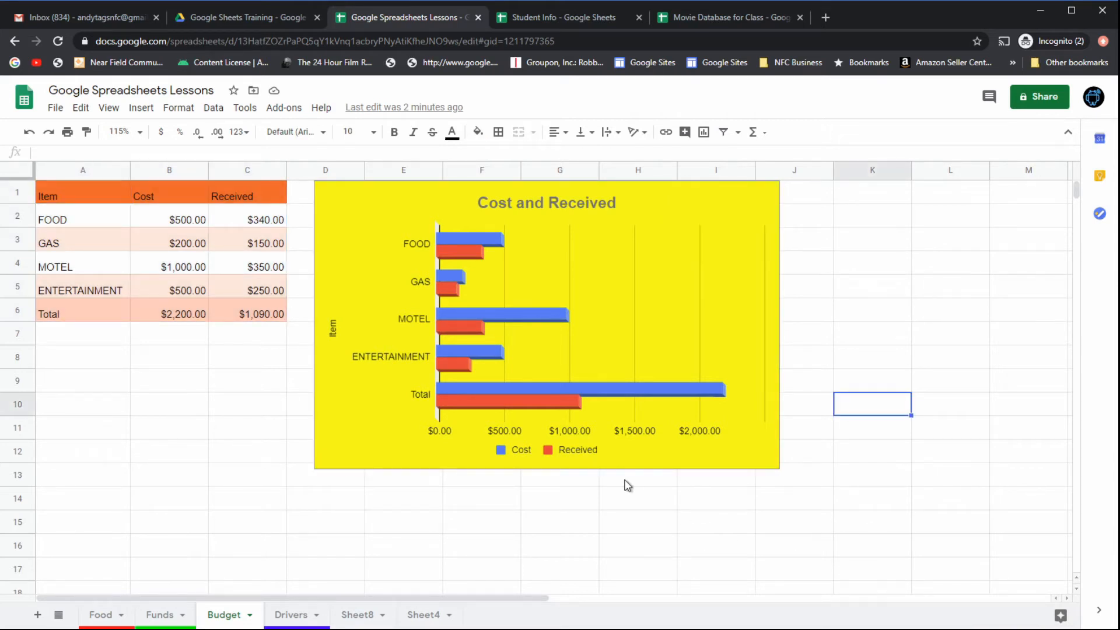
Set the Bananas quantity on the Food sheet to 30.
left_click(103, 616)
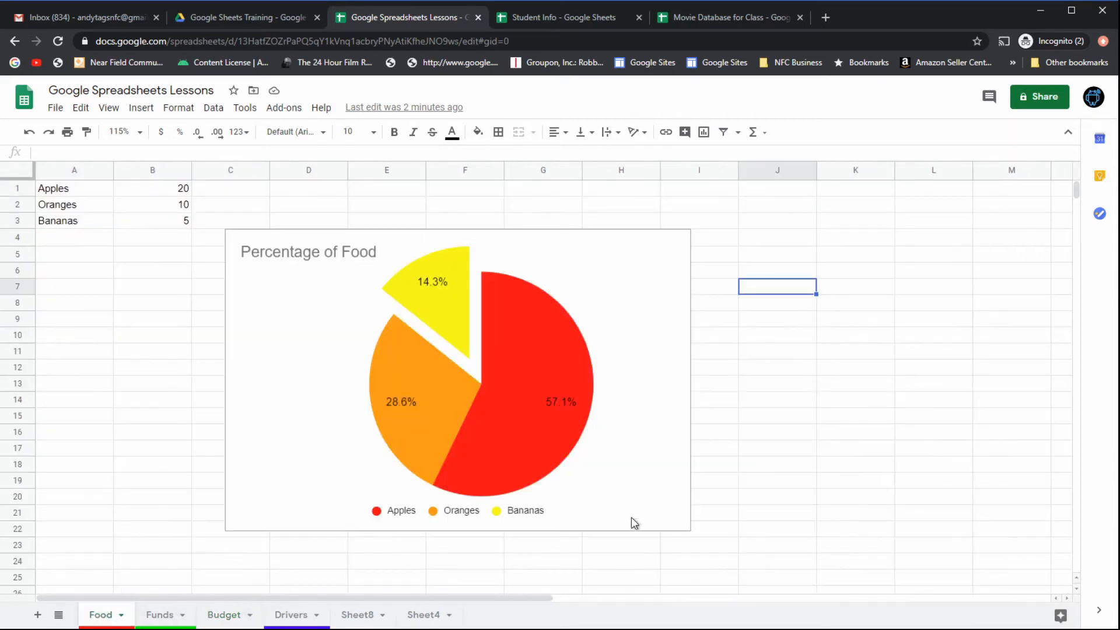
left_click(173, 221)
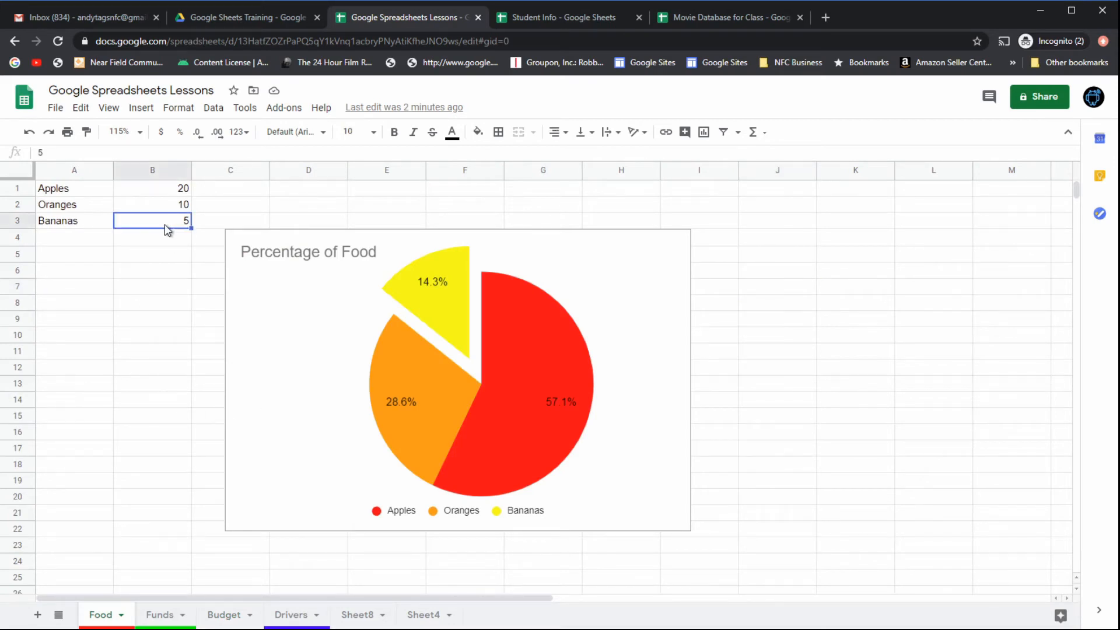
type("30")
key("Return")
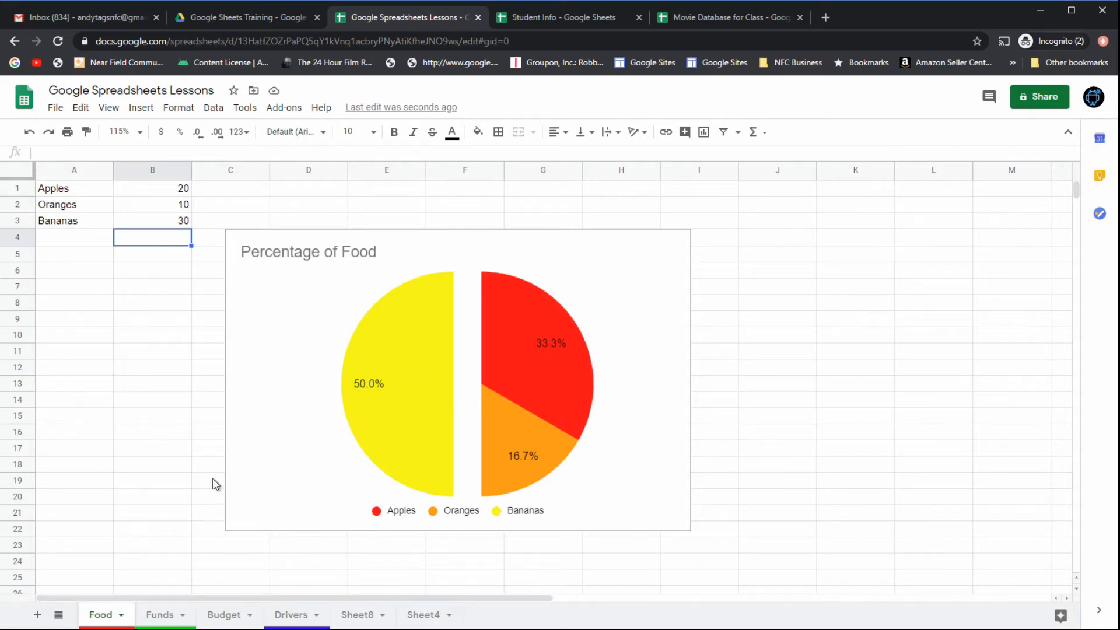
Set the Received amount for MOTEL on the Budget sheet to 1000.
left_click(224, 615)
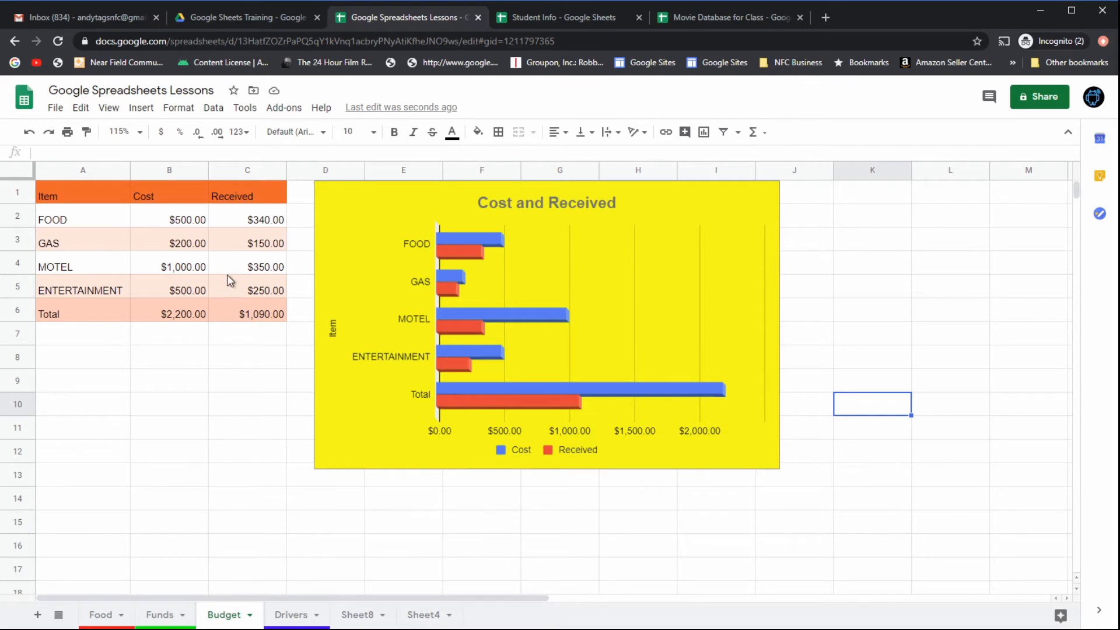
left_click(262, 270)
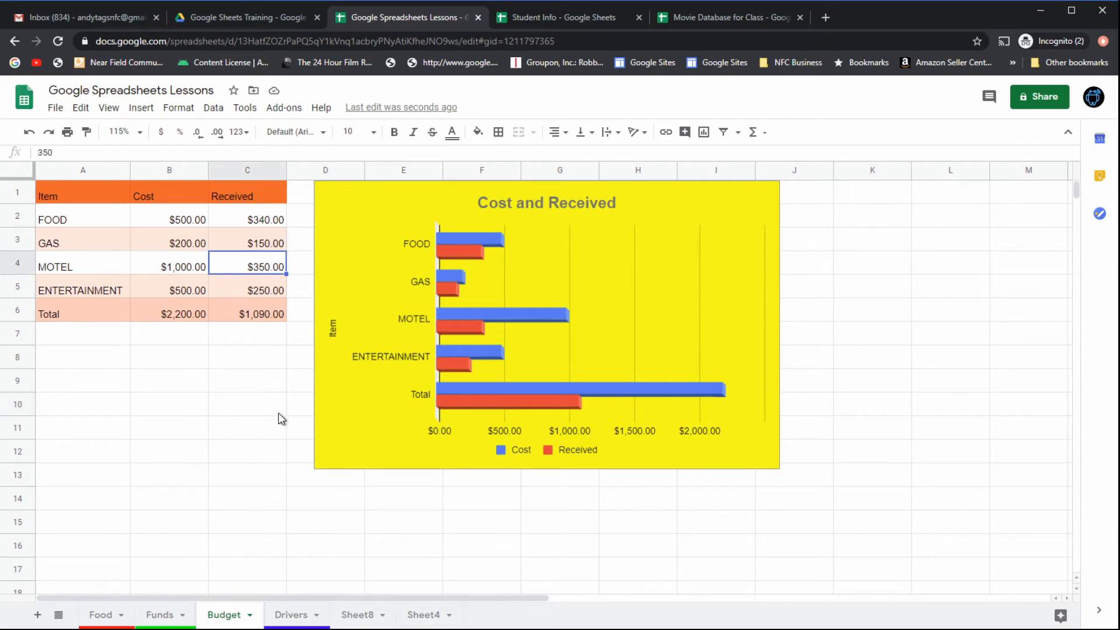
type("1000")
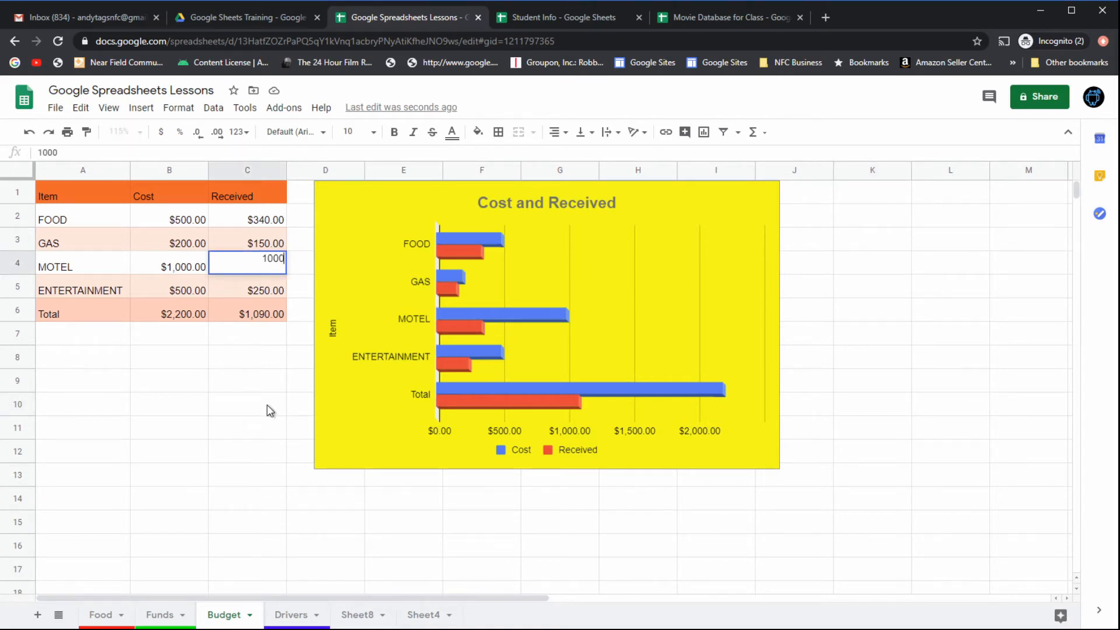
key("Return")
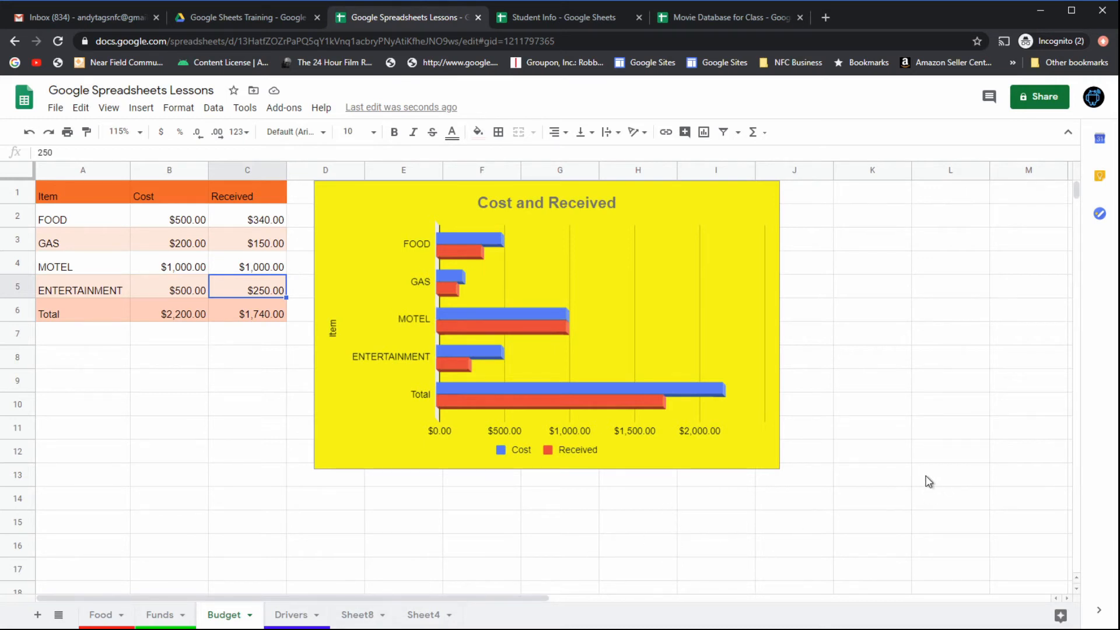
left_click(899, 458)
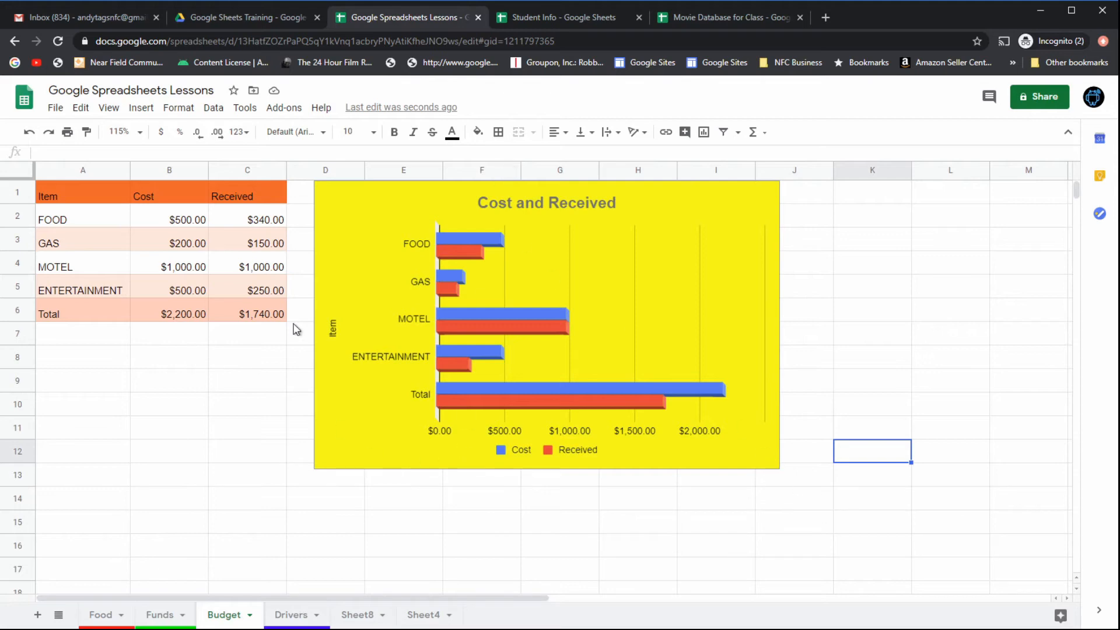
Switch to the Student Info spreadsheet and select empty cell A65 on the Blank For Class sheet.
left_click(516, 22)
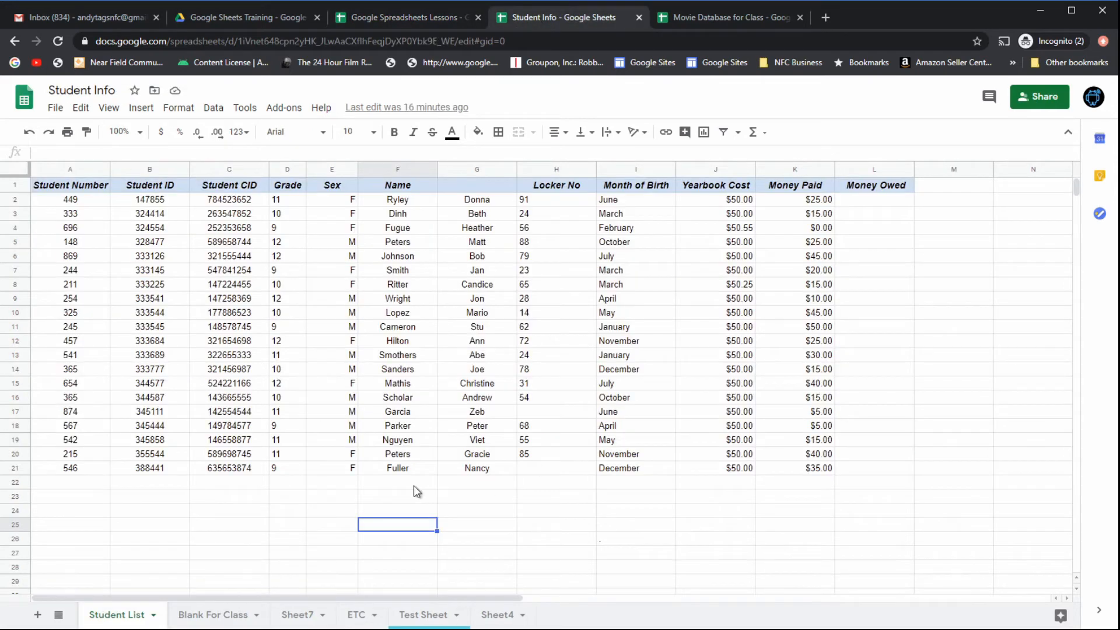
double_click(233, 622)
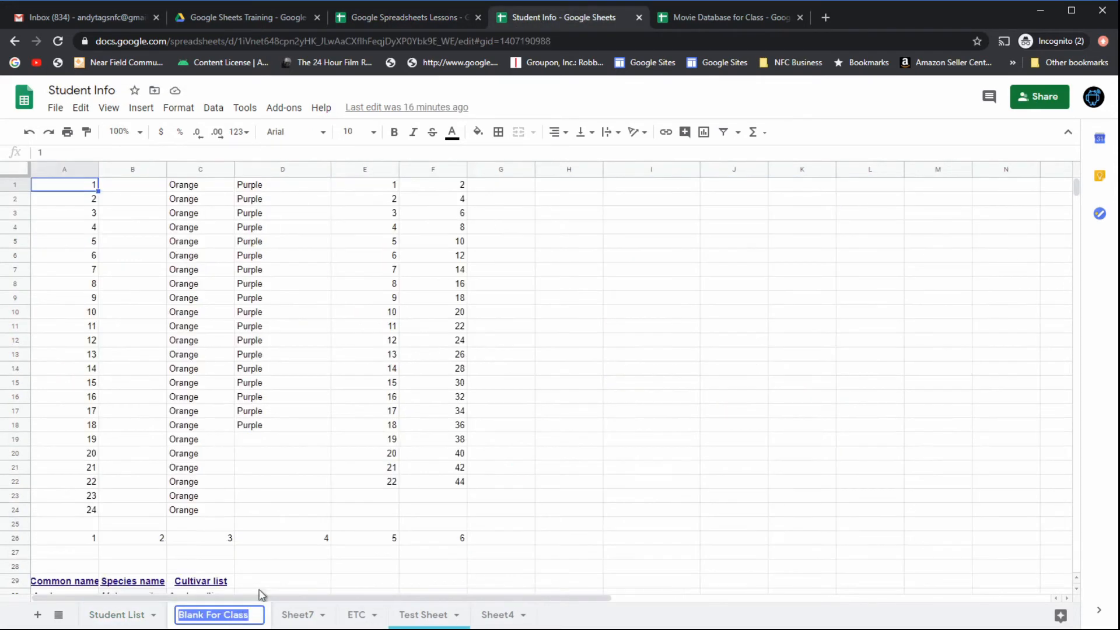
scroll(532, 445, "down", 5)
scroll(531, 444, "down", 10)
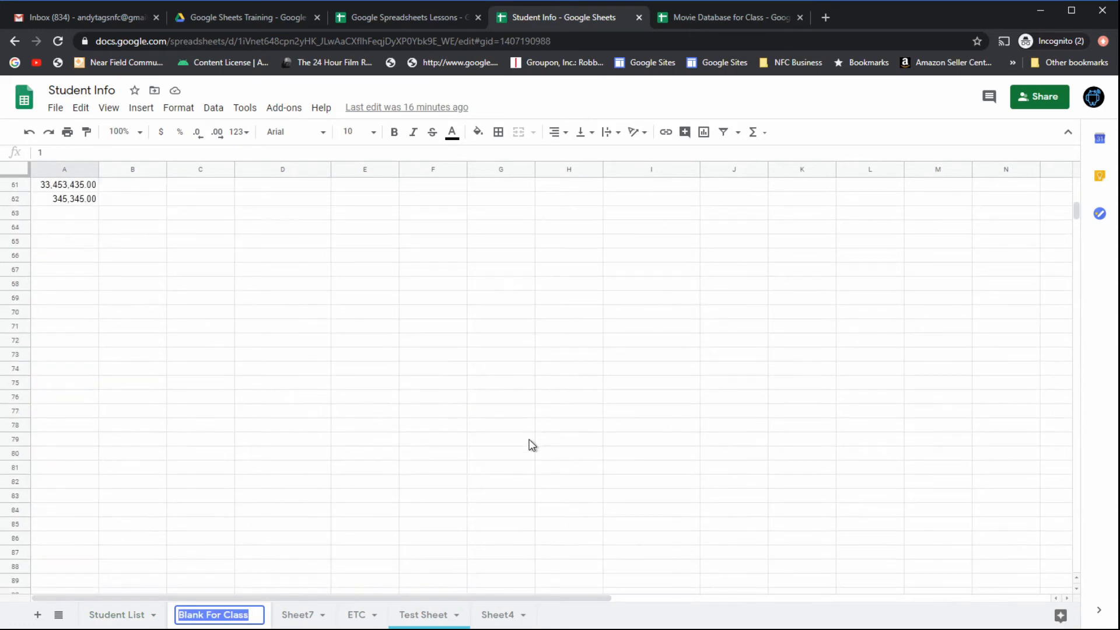
left_click(51, 246)
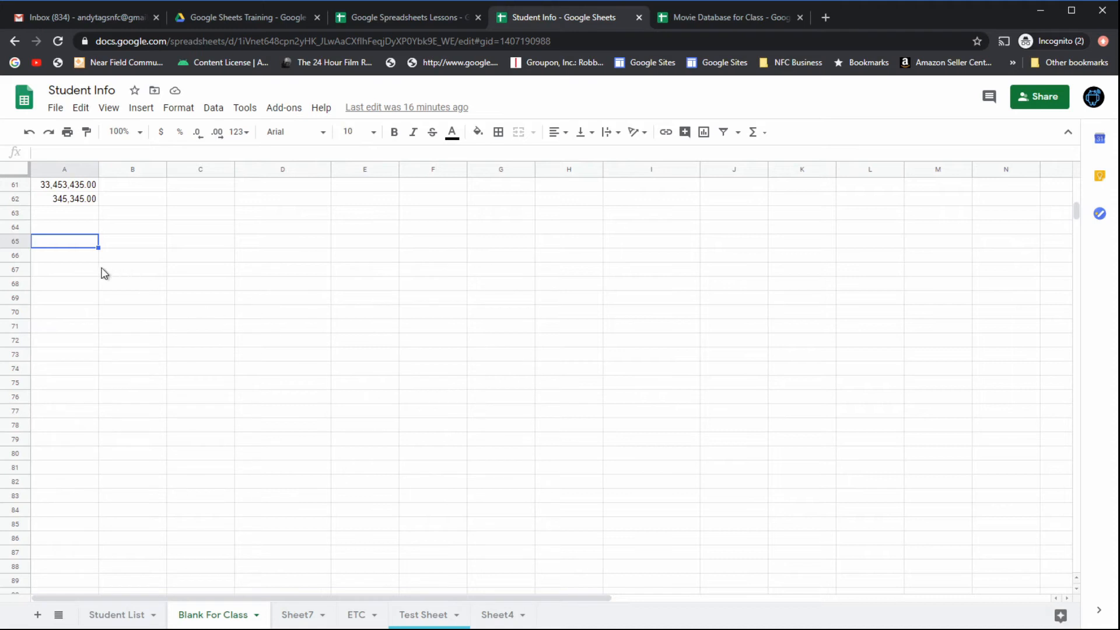
Insert the keychain photo from Photos as an in-cell image in A65 and increase the height of row 65.
left_click(143, 109)
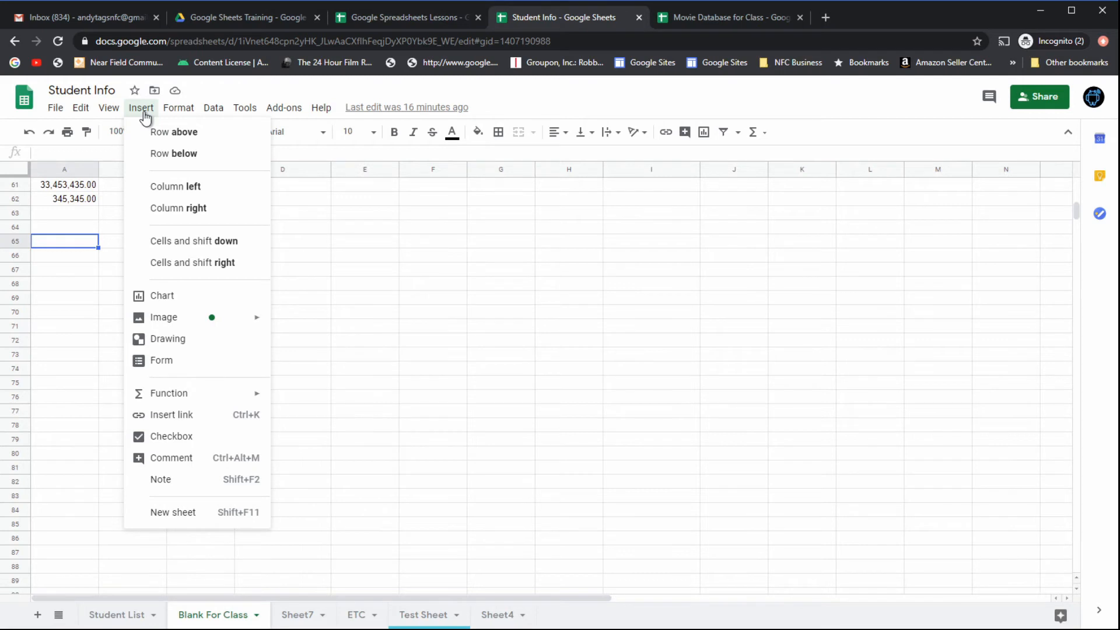
left_click(70, 245)
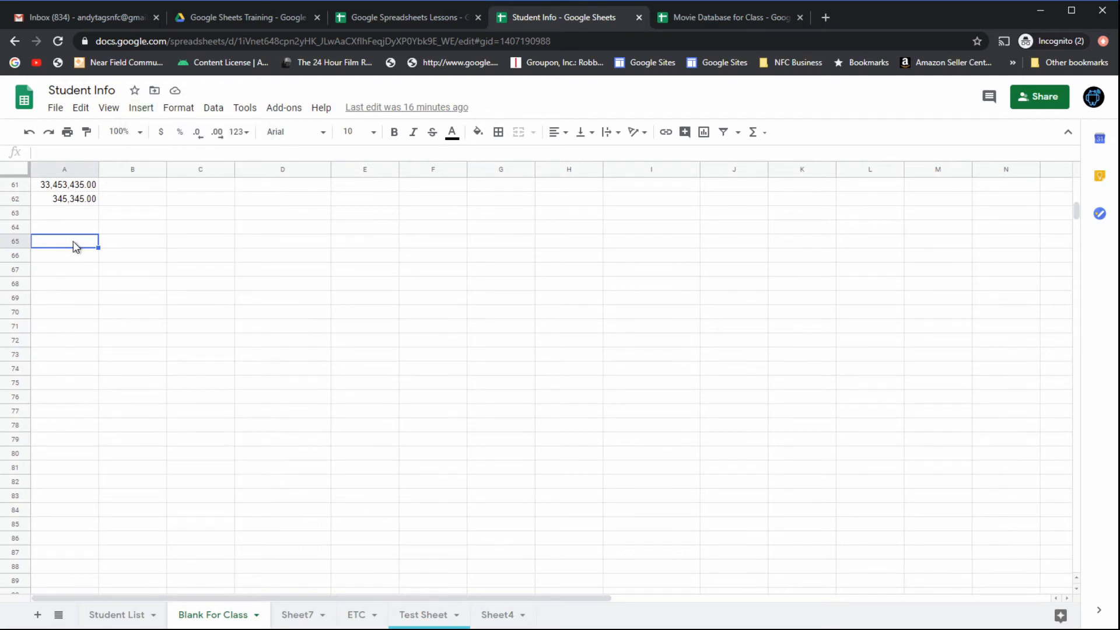
left_click(140, 111)
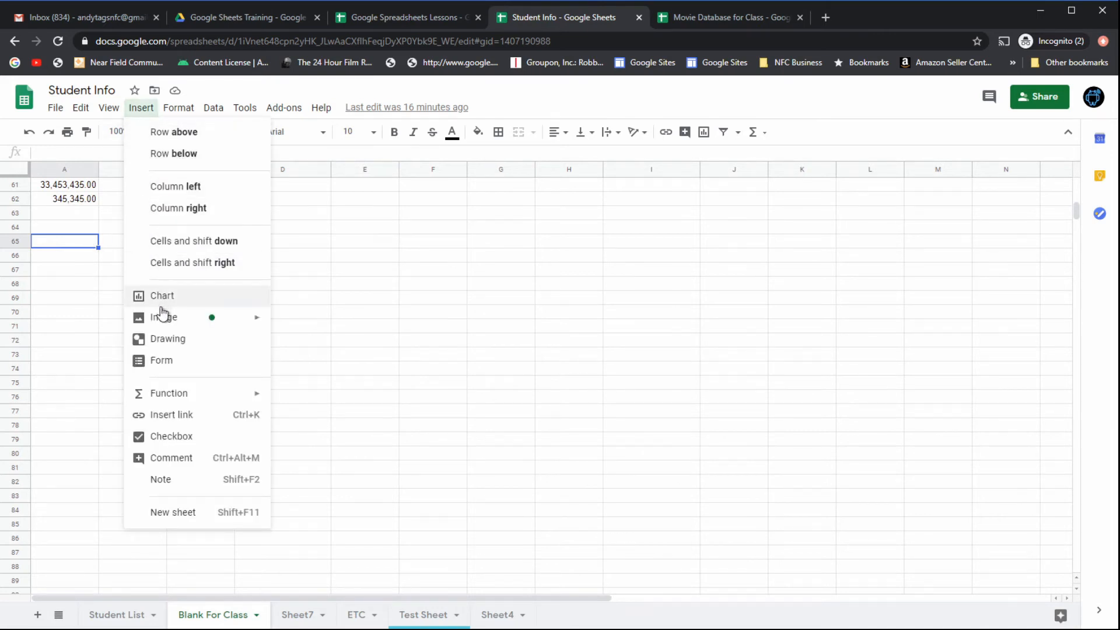
mouse_move(163, 319)
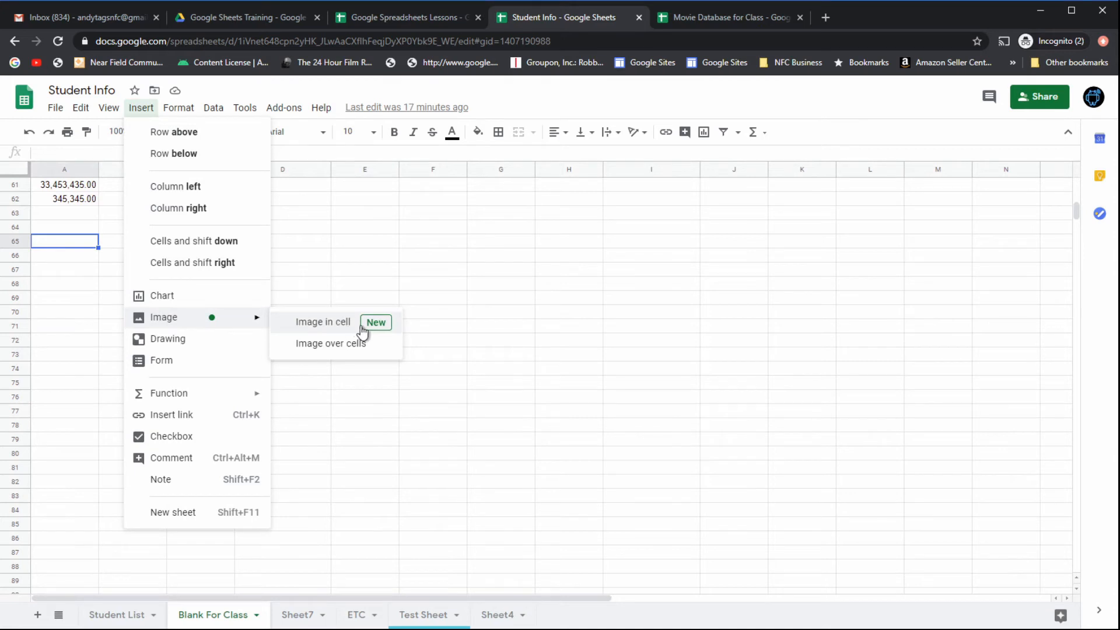
left_click(339, 332)
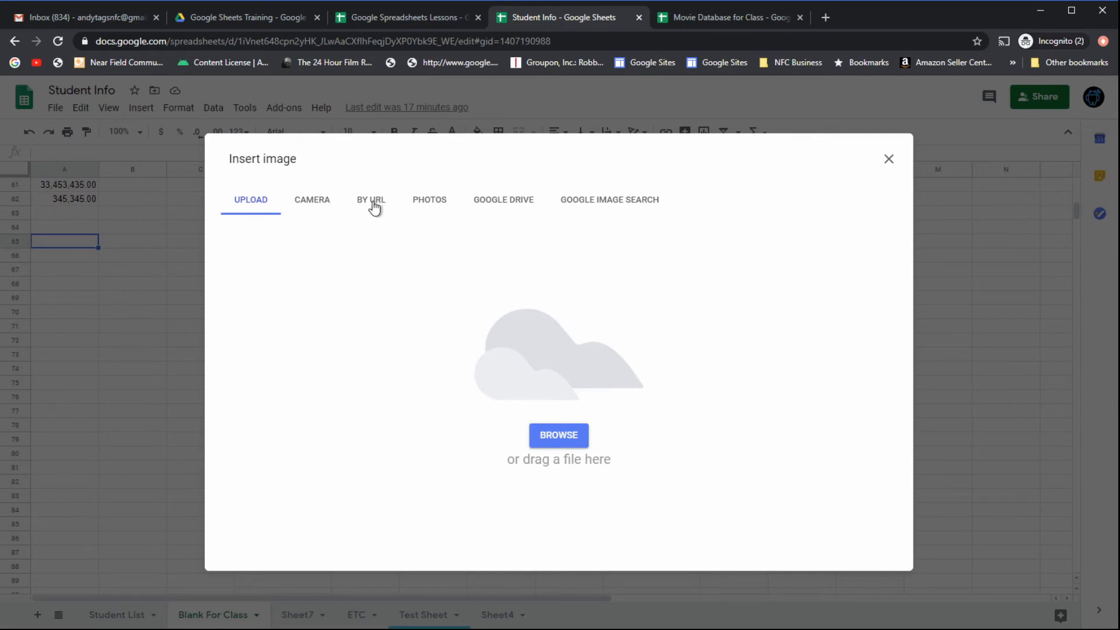
left_click(440, 202)
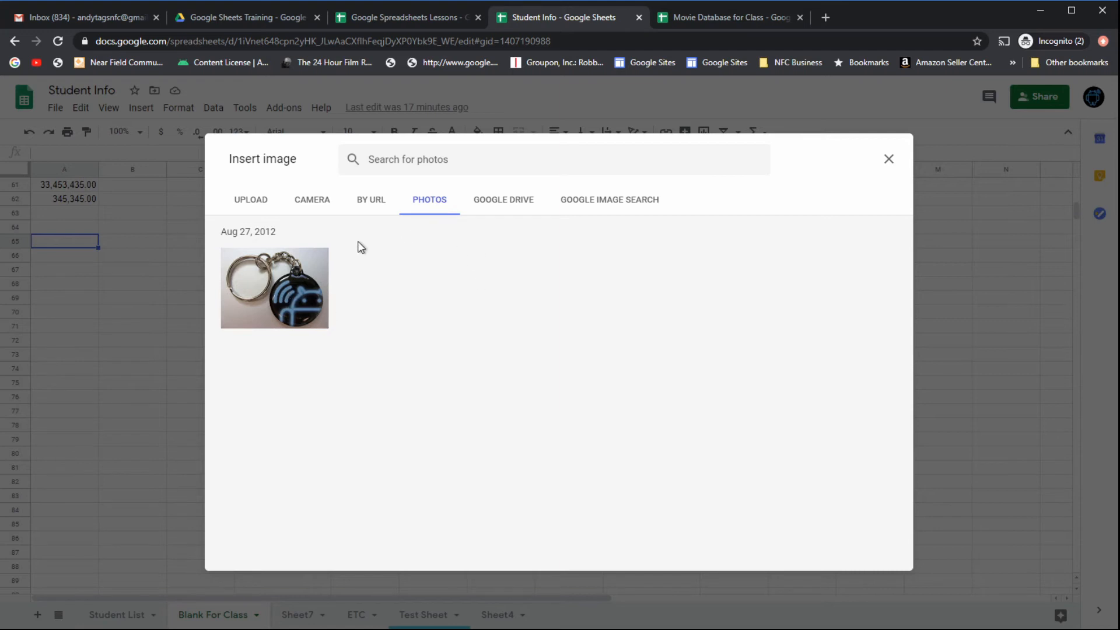
left_click(522, 209)
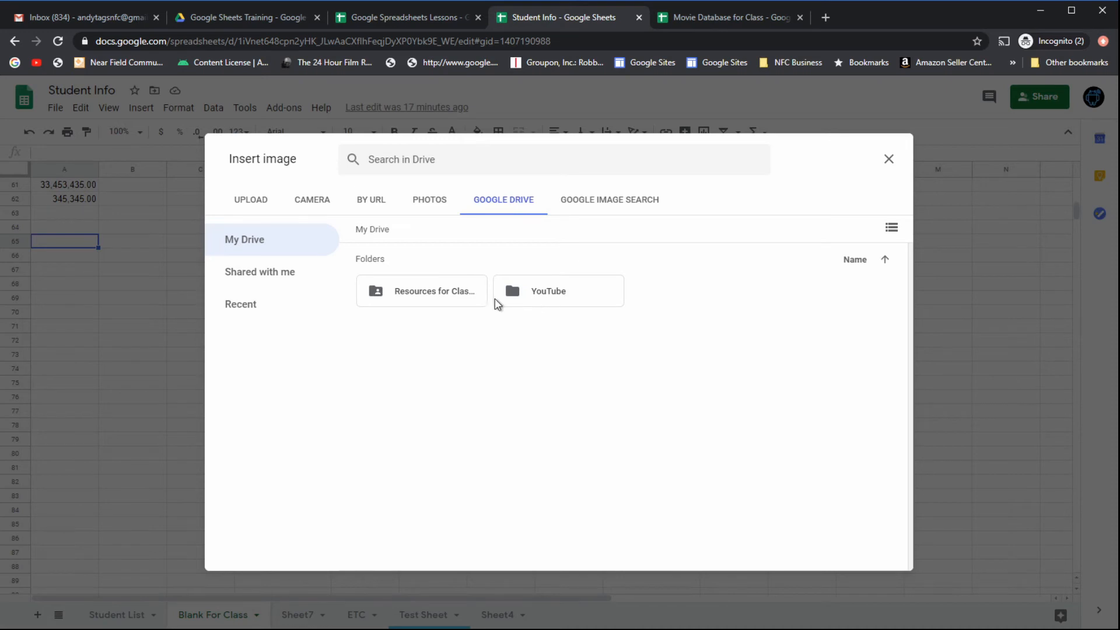
left_click(607, 201)
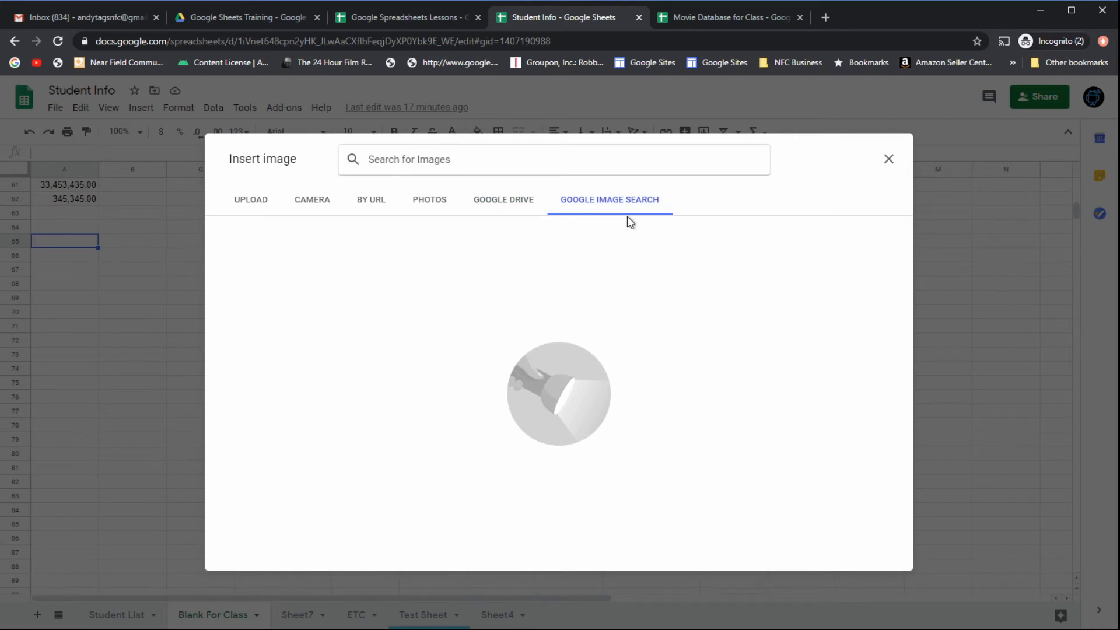
left_click(431, 207)
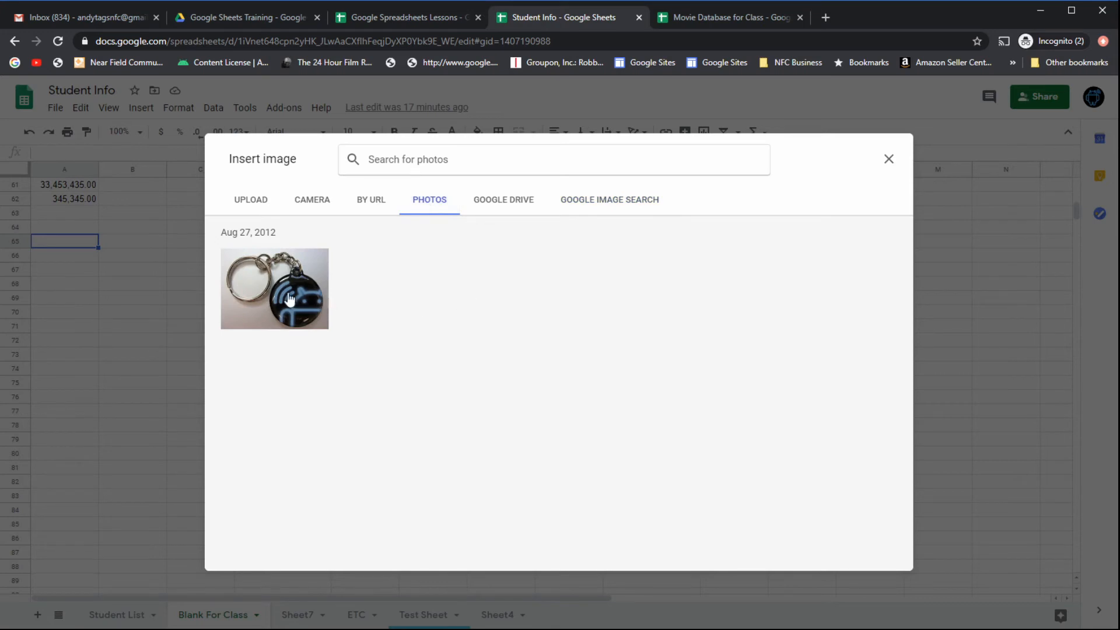
left_click(289, 298)
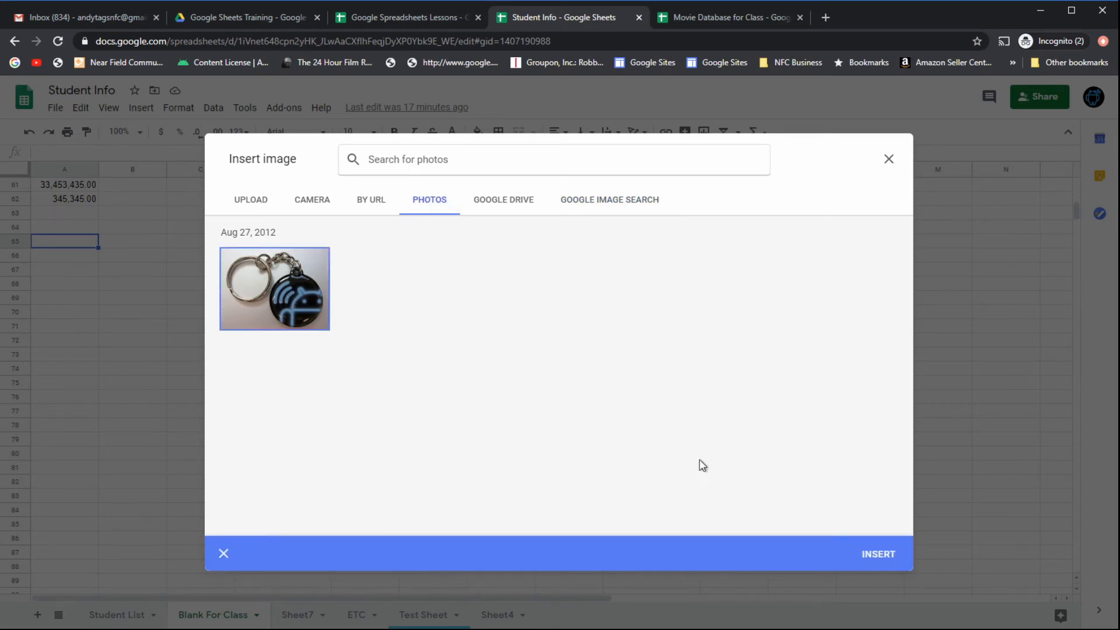
left_click(887, 555)
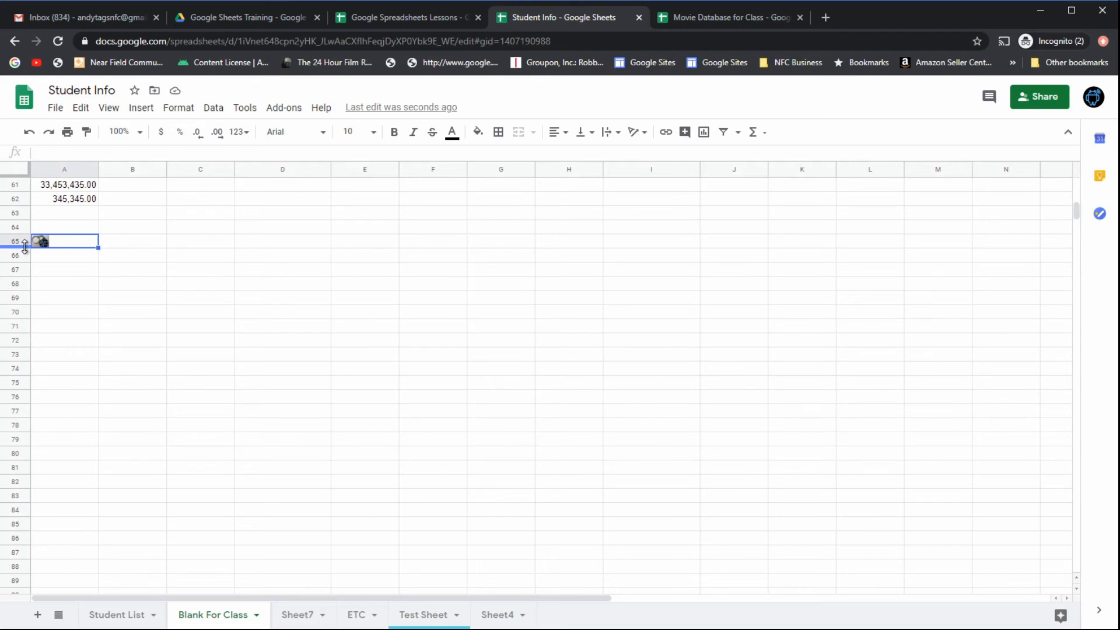
left_click_drag(24, 245, 22, 283)
Enter "NFC Keychain" in B65 and 220 in C65 beside the keychain photo.
left_click(131, 264)
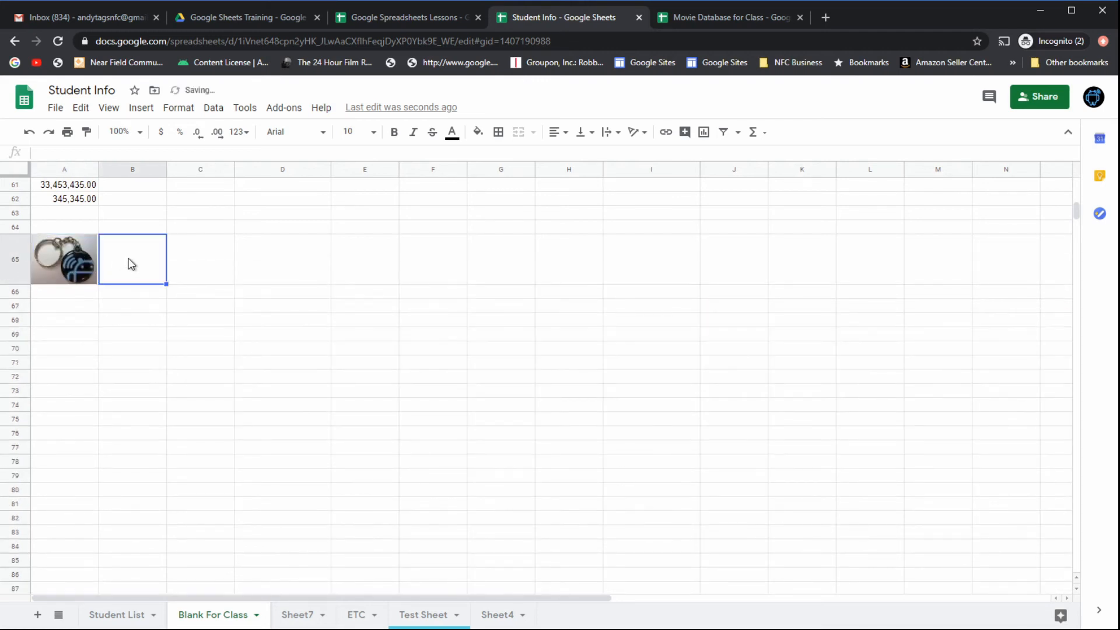
type("NF")
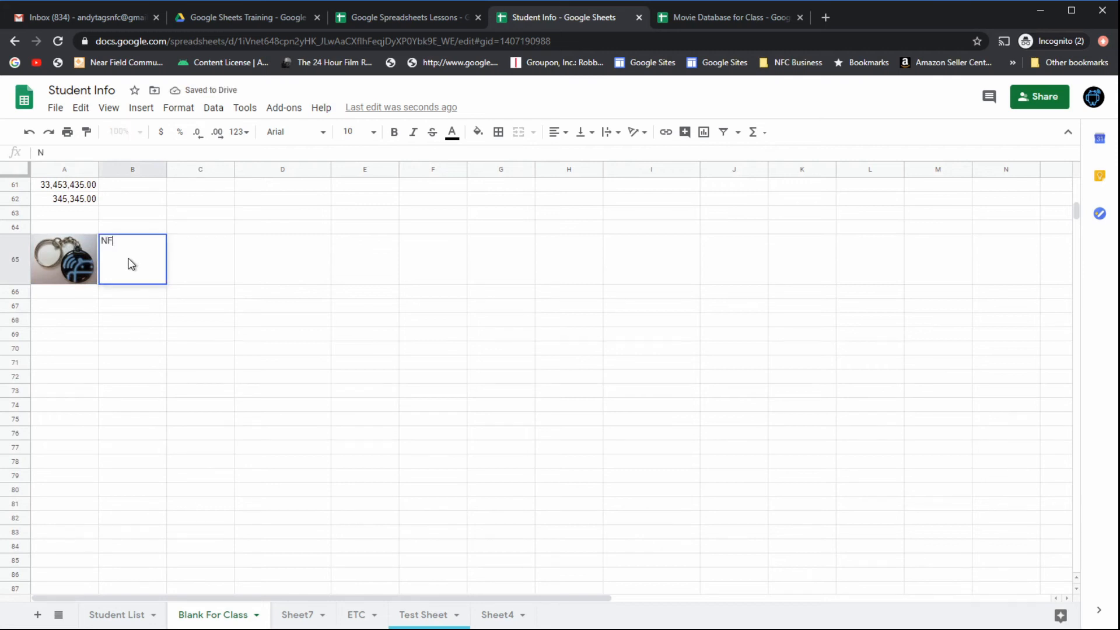
type("C Keychan")
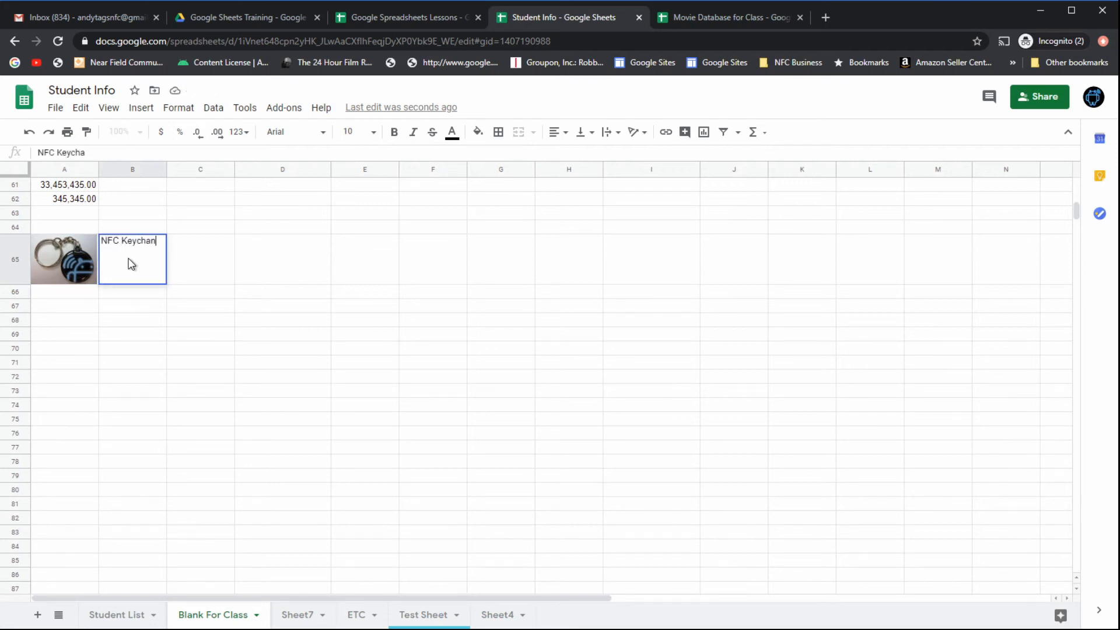
type("i")
key("BackSpace")
key("BackSpace")
type("in")
key("Tab")
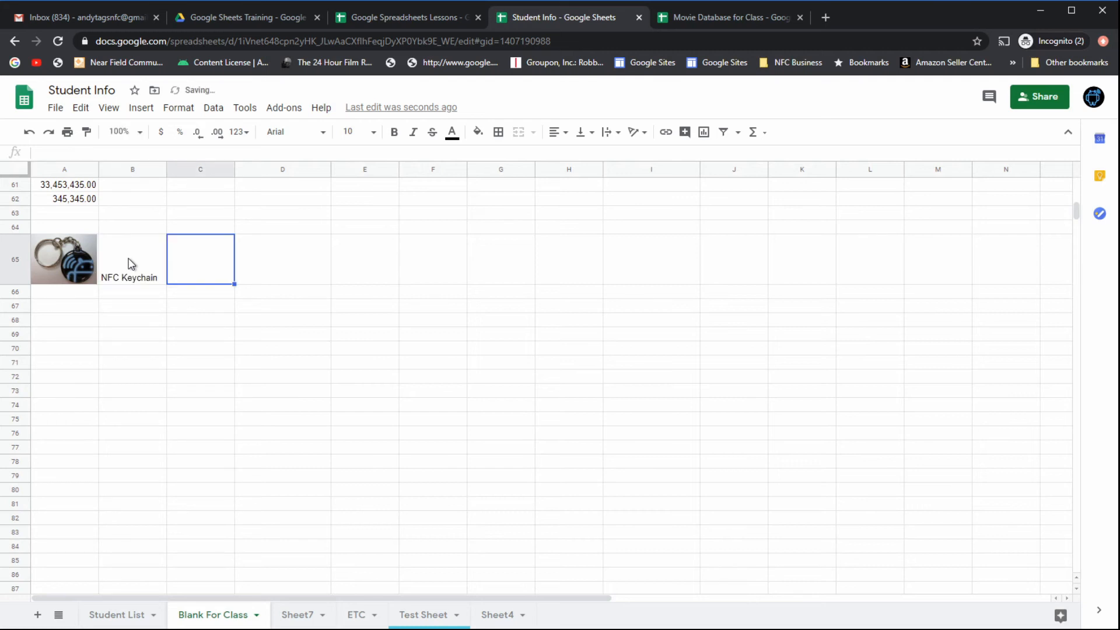
type("2")
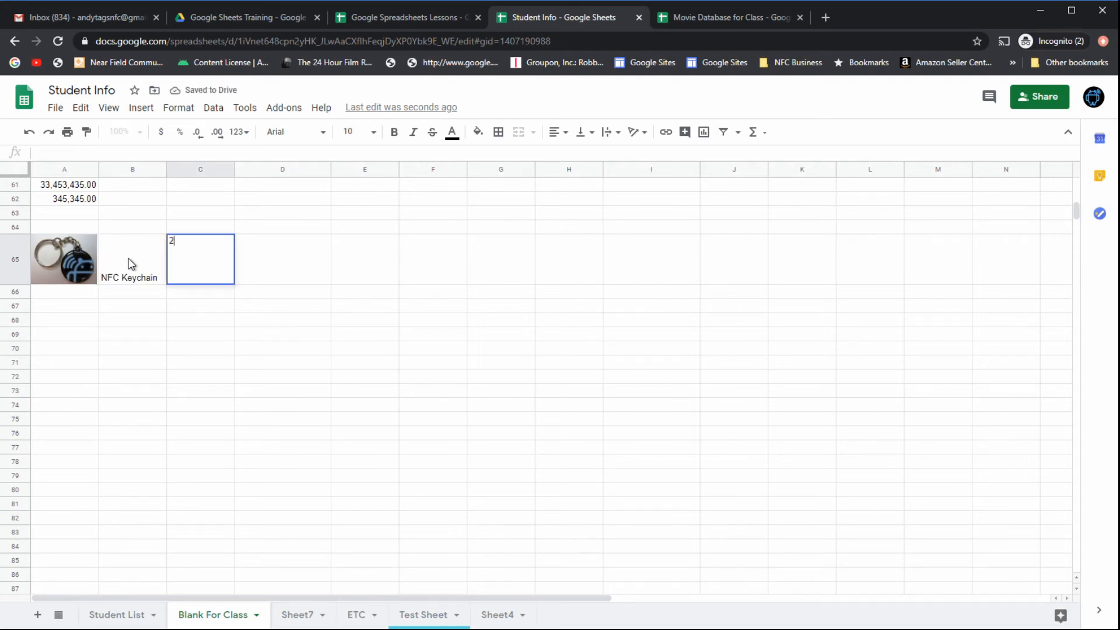
type("20")
key("Return")
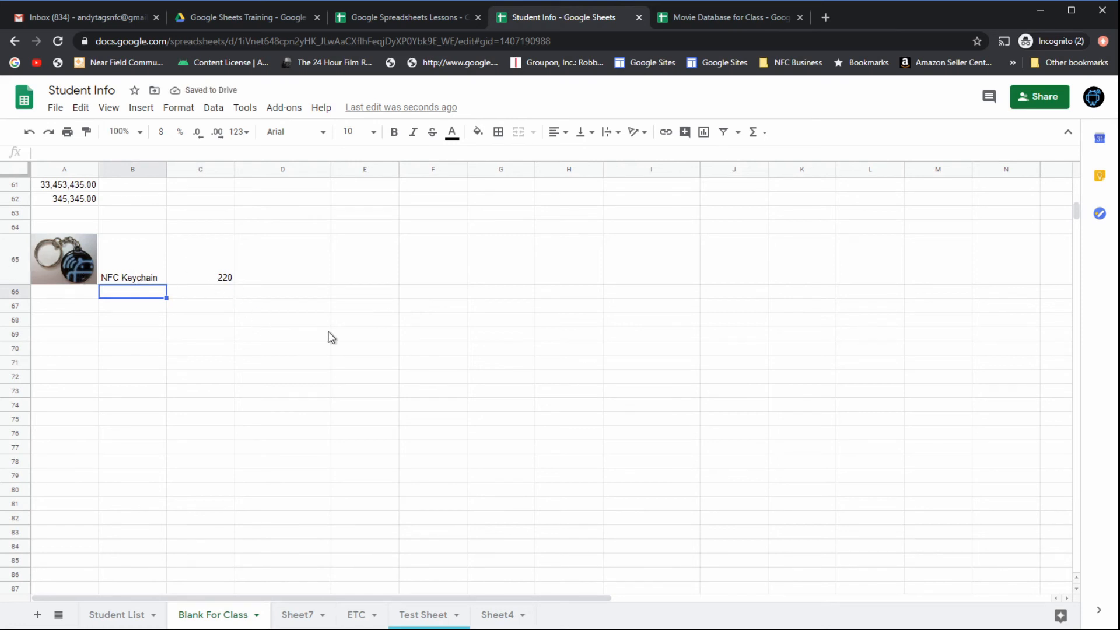
Start an in-cell image insertion for A66 using Google Image Search as the source.
left_click(66, 295)
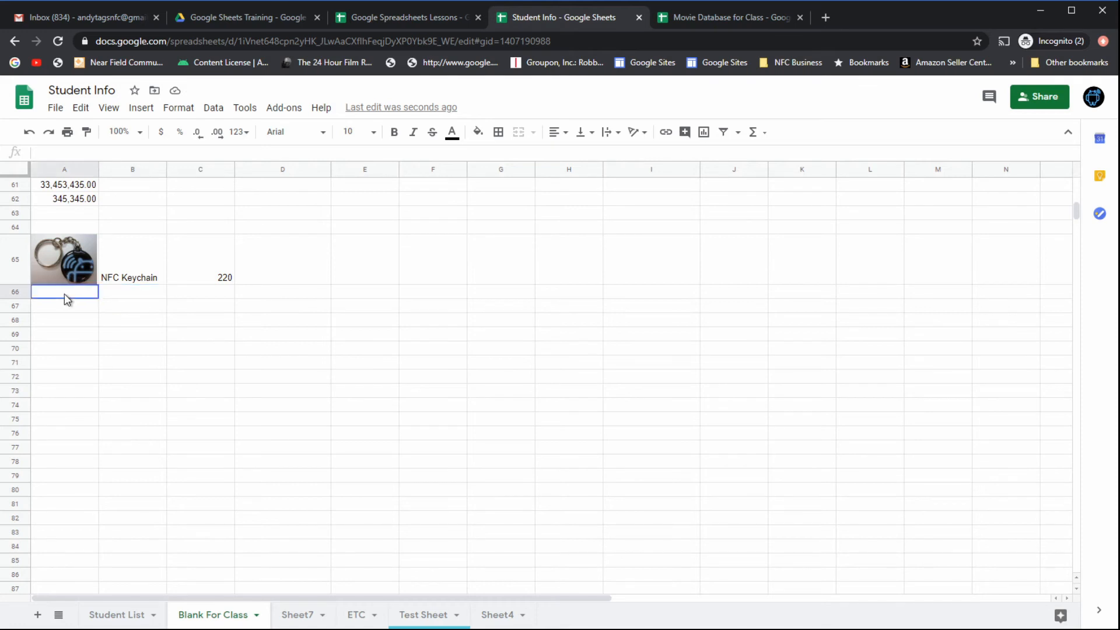
left_click(149, 114)
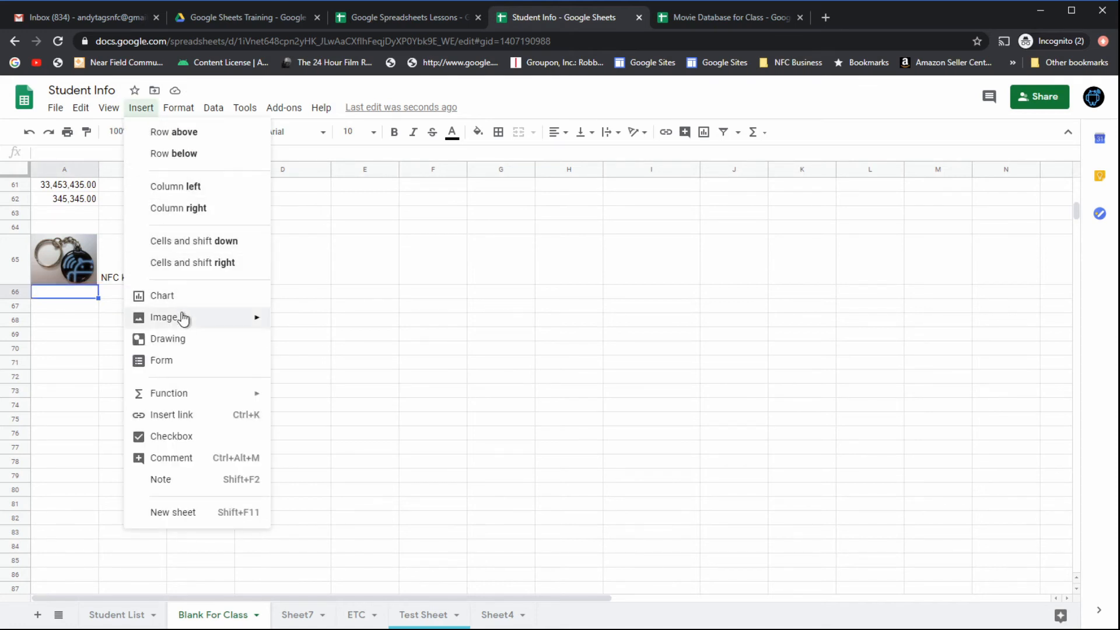
mouse_move(182, 325)
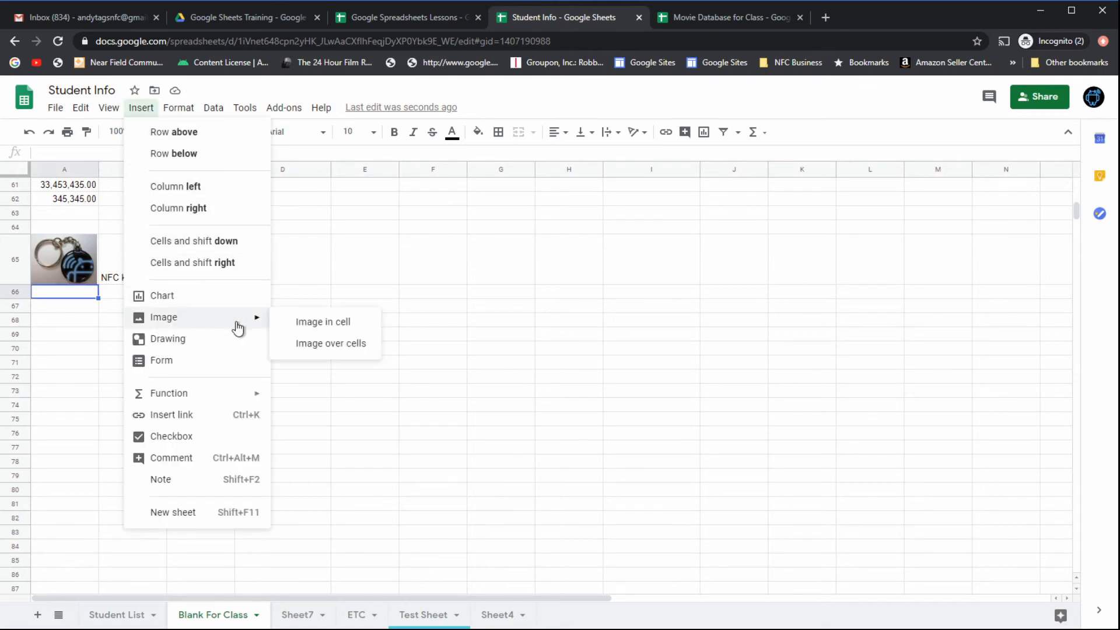
left_click(320, 323)
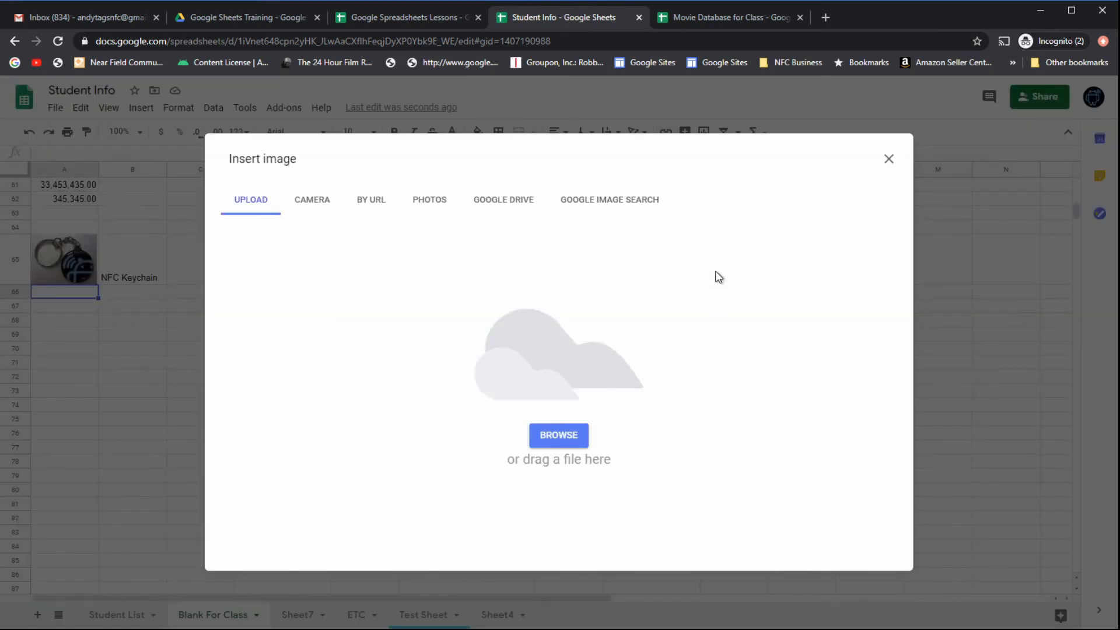
left_click(630, 203)
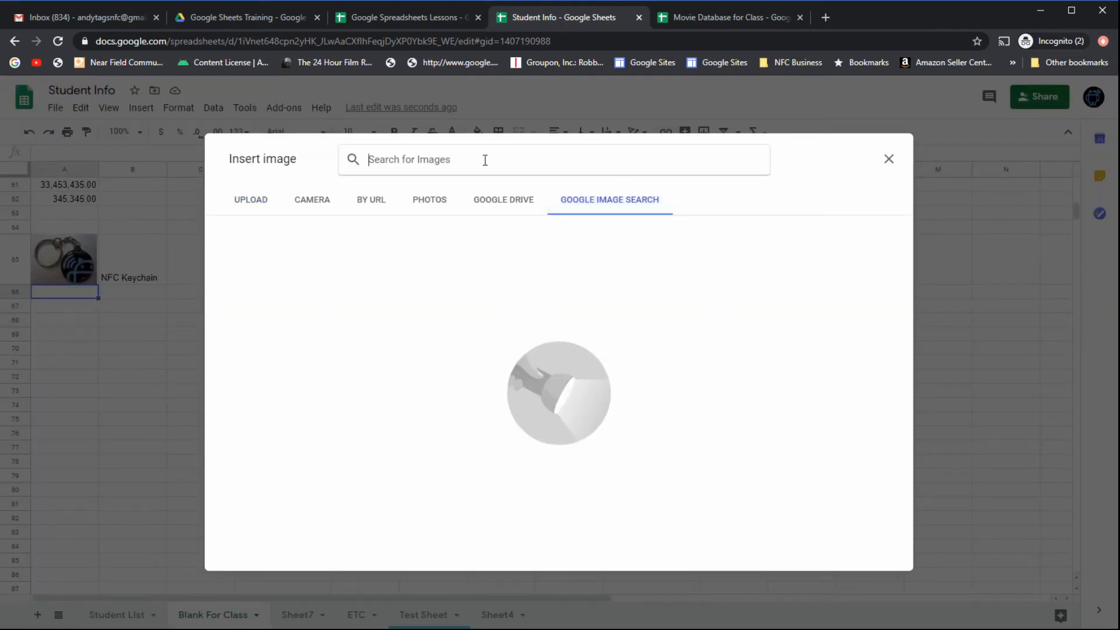
Try searching the web images for "nfc tag andytags" and clear the query.
type("nfc tag")
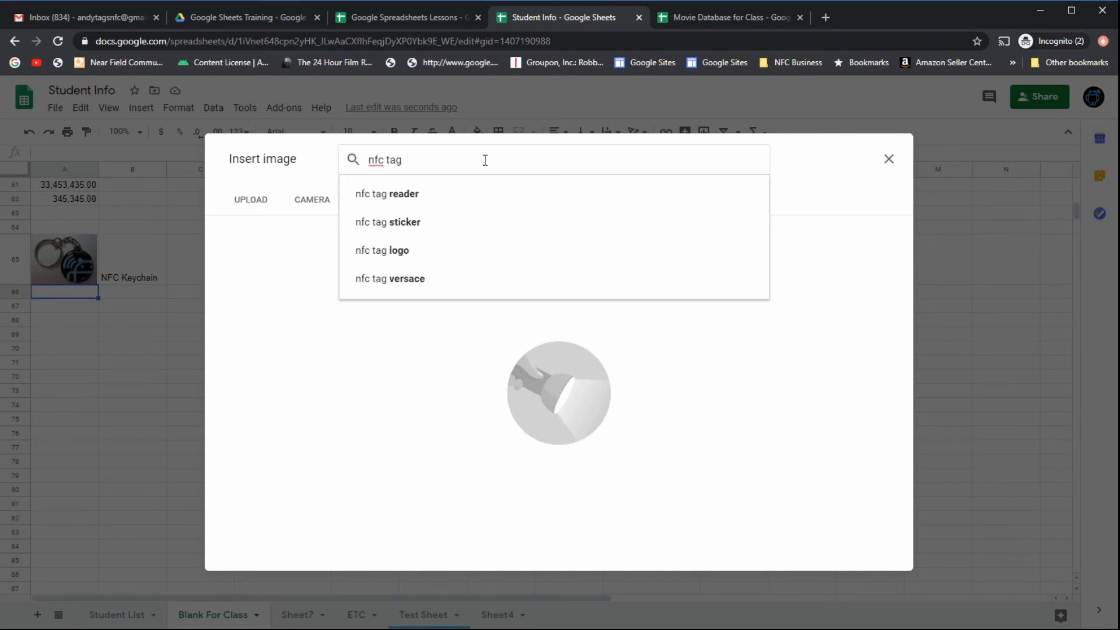
type(" andytags")
key("Return")
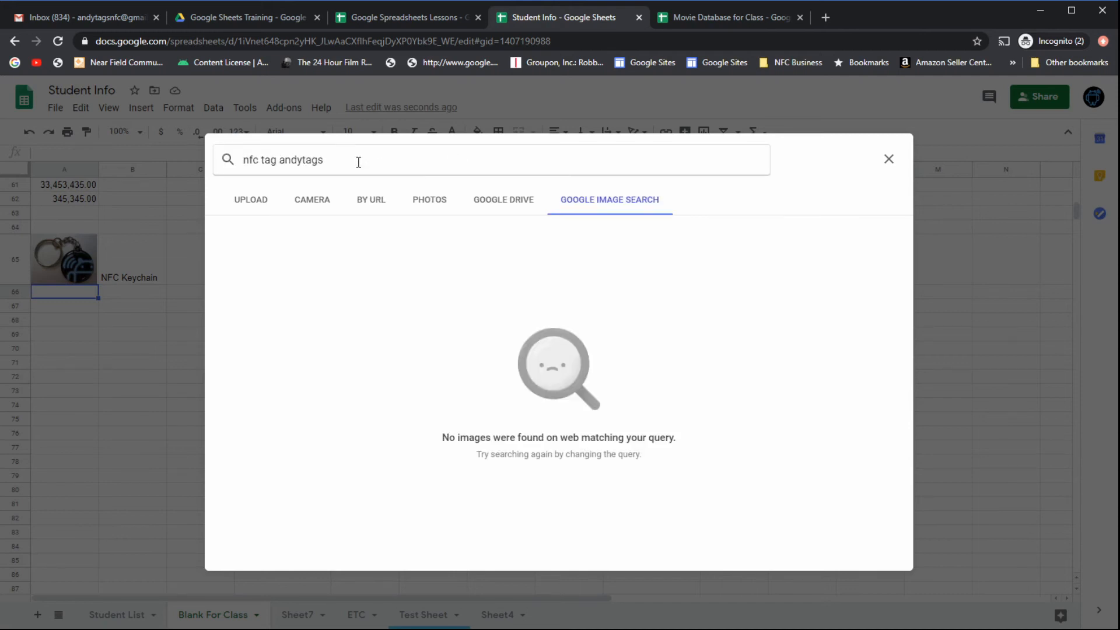
left_click_drag(282, 162, 201, 168)
key("BackSpace")
key("Return")
Search for "nfc tag", insert the black square NFC symbol into A66, and increase the height of row 66.
left_click_drag(293, 160, 243, 162)
type("nf")
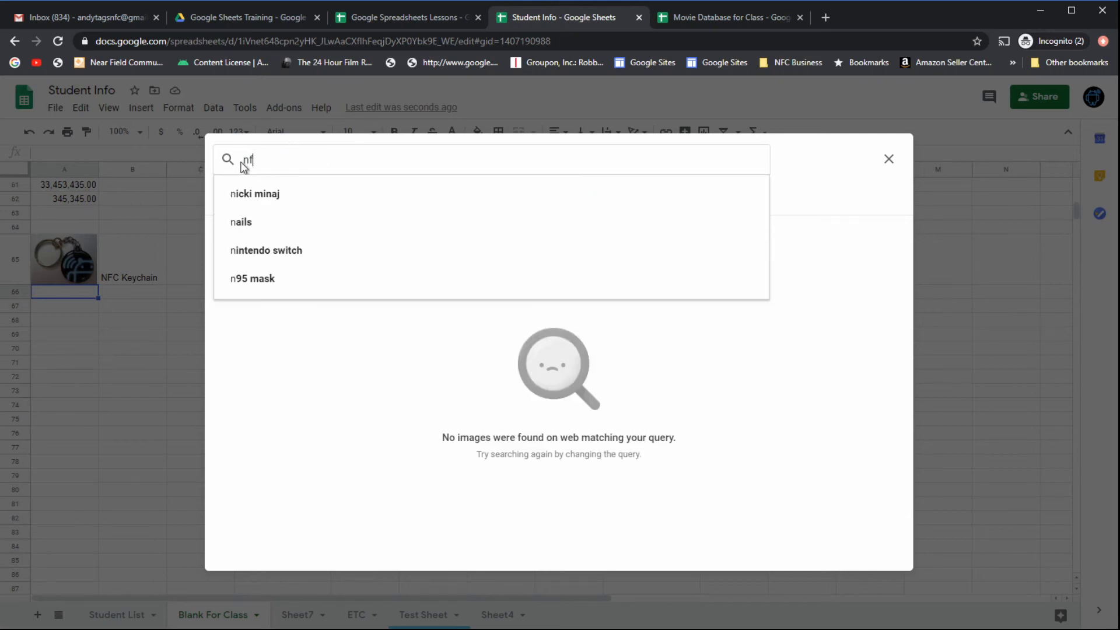
type("c tag")
key("Return")
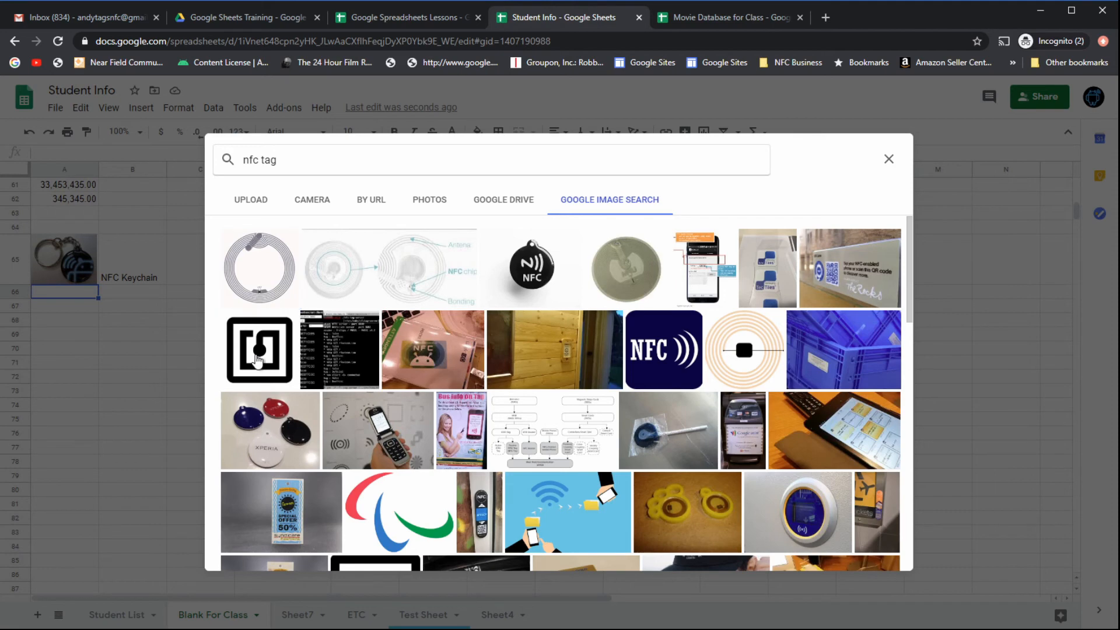
left_click(257, 359)
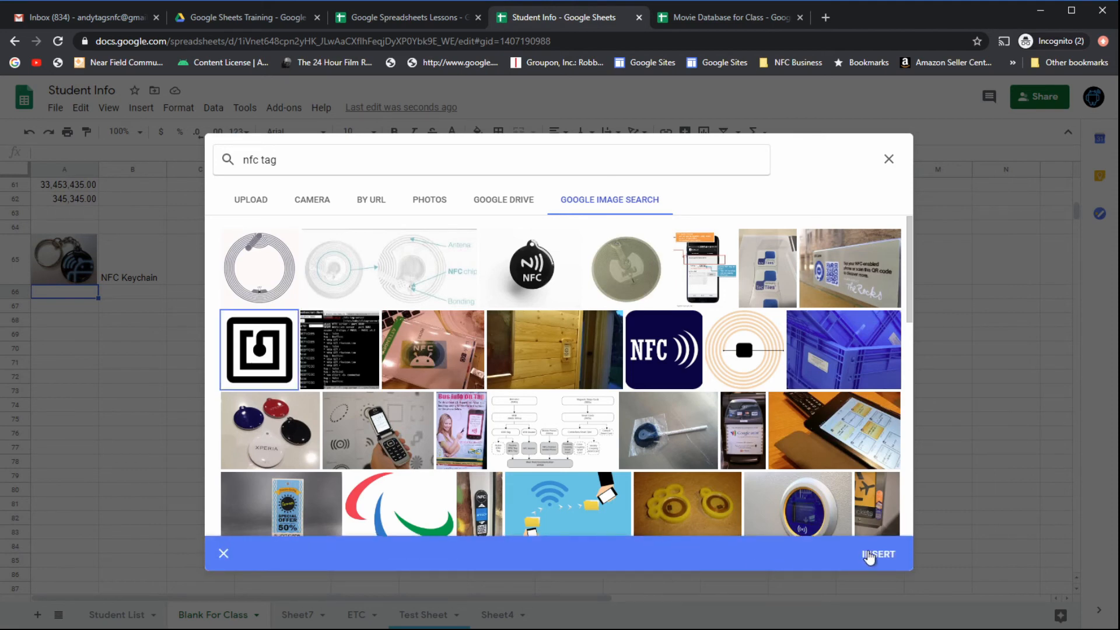
left_click(870, 554)
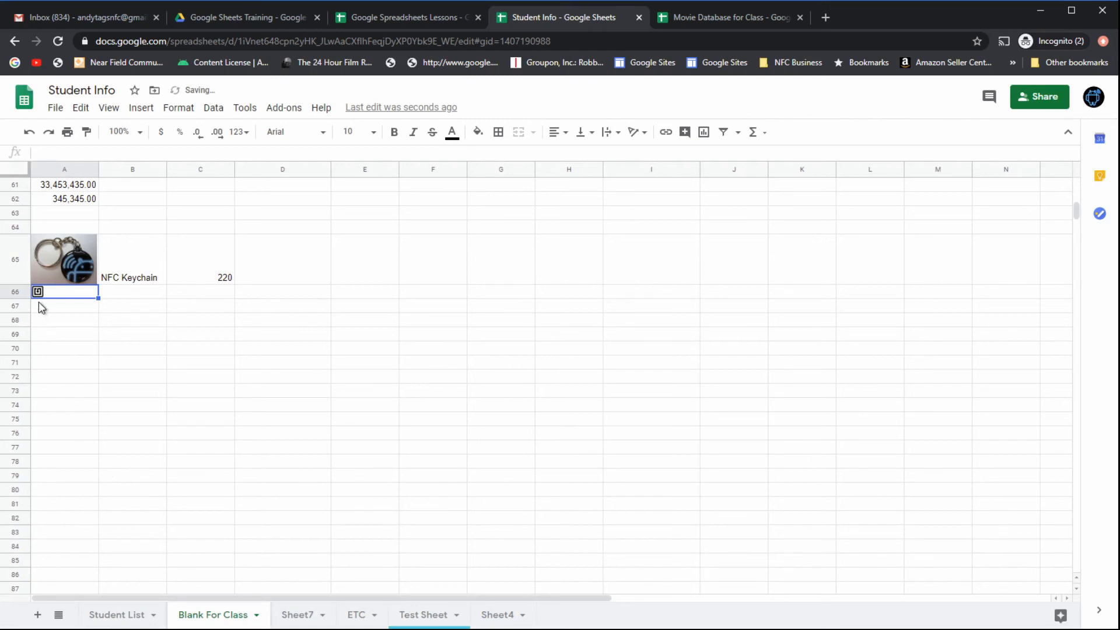
left_click_drag(26, 298, 20, 334)
Enter "NFC Sticker Basic" in B66 and wrap the text within the cell.
left_click(130, 325)
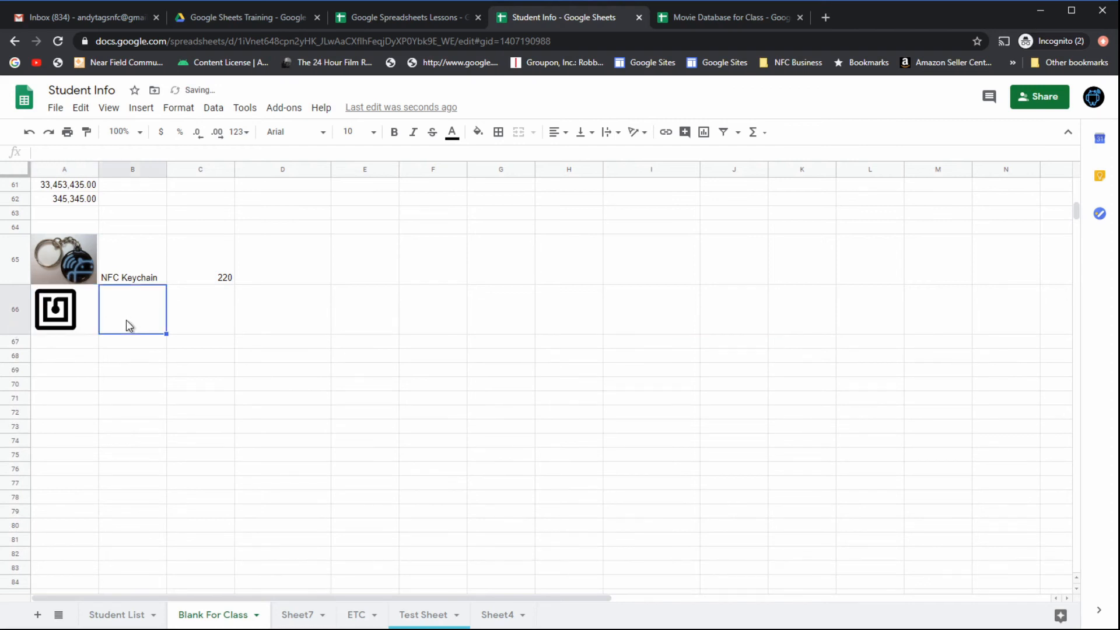
type("NFC Sti")
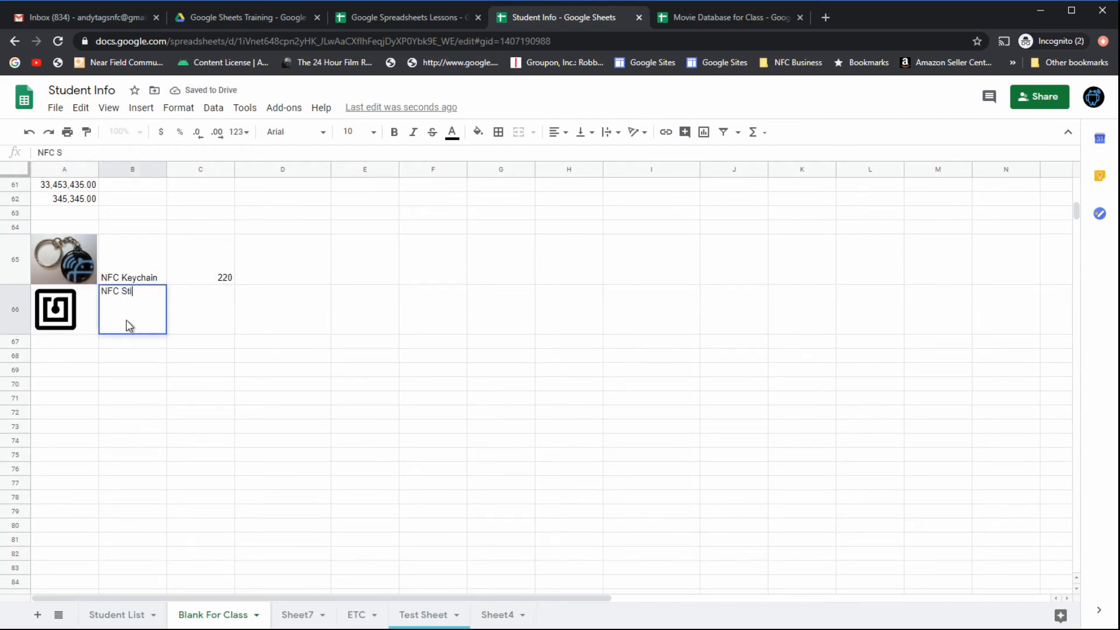
type("cker Basic")
key("Return")
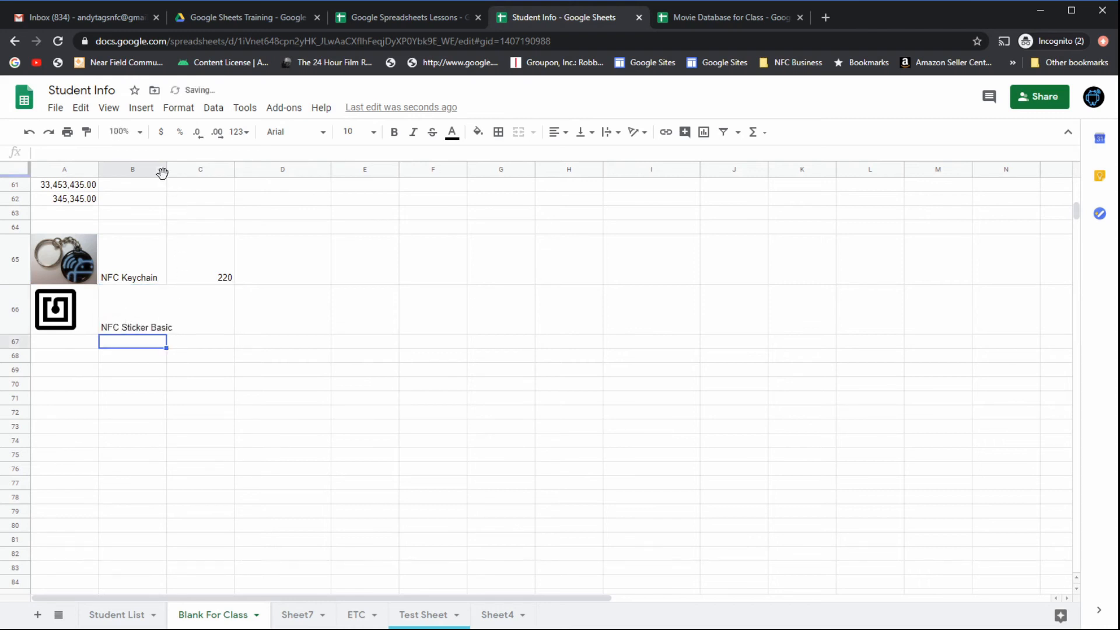
left_click(136, 312)
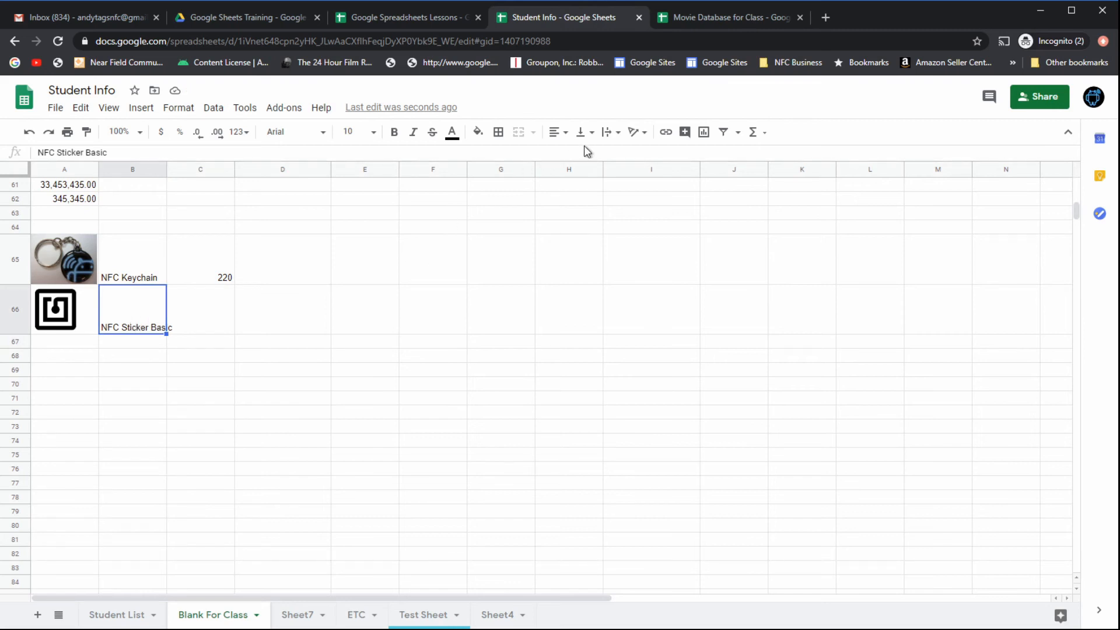
left_click(617, 134)
left_click(625, 155)
Enter 430 in C66 for the NFC Sticker Basic row.
left_click(213, 320)
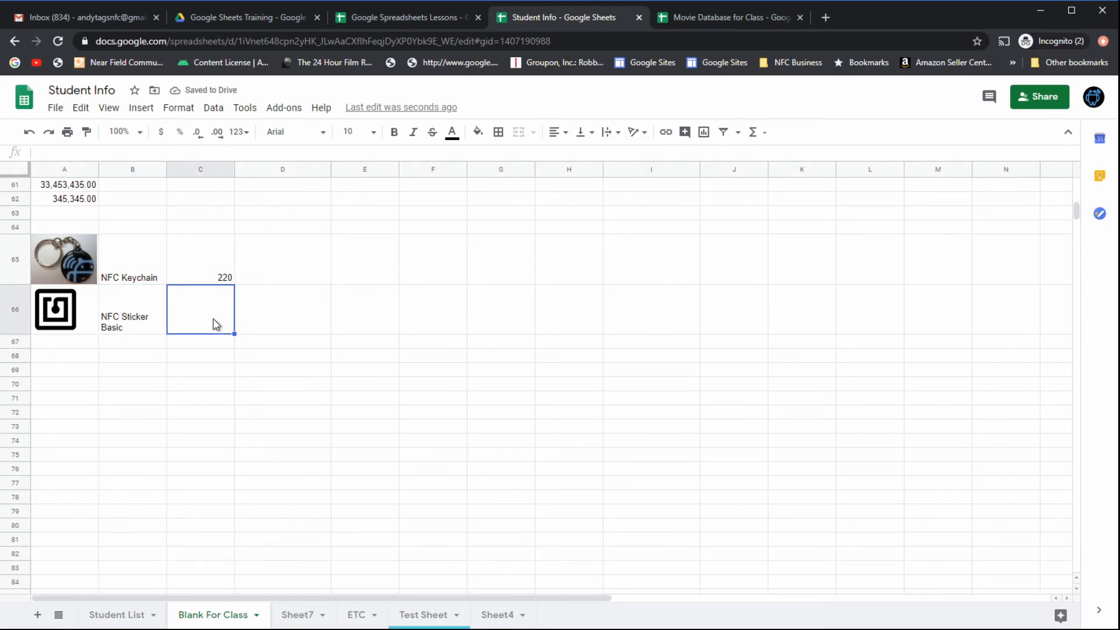
type("43")
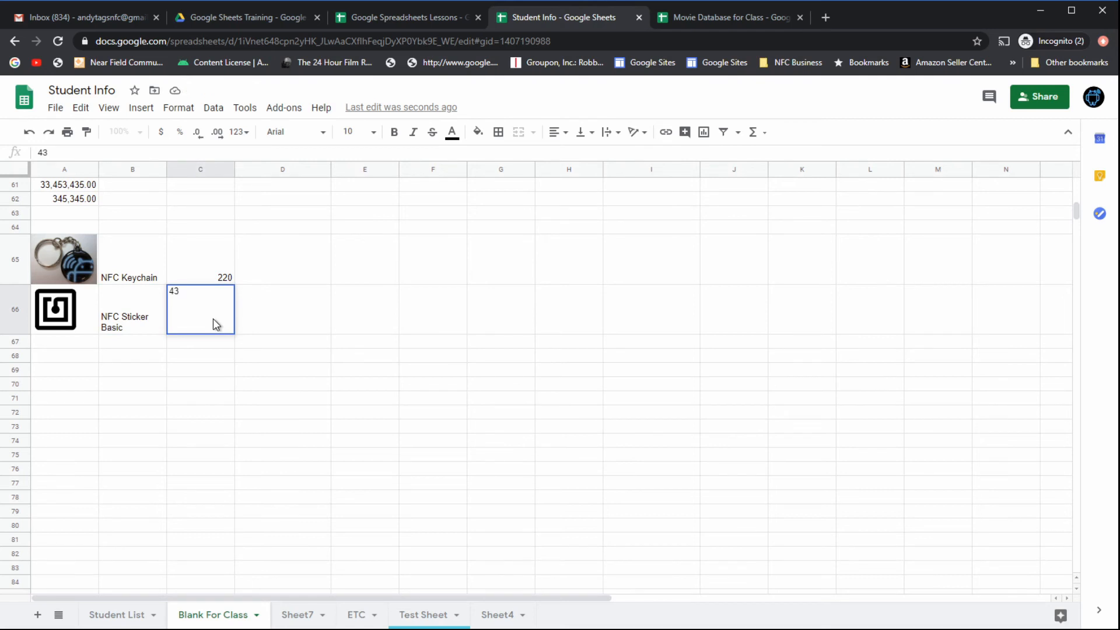
type("0")
key("Return")
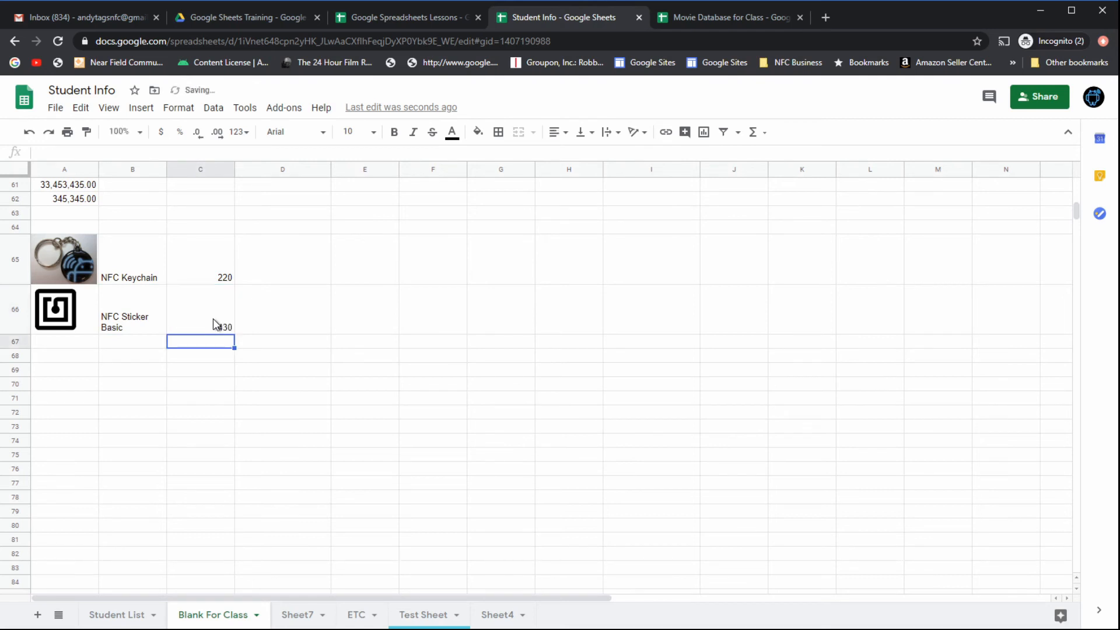
left_click(84, 305)
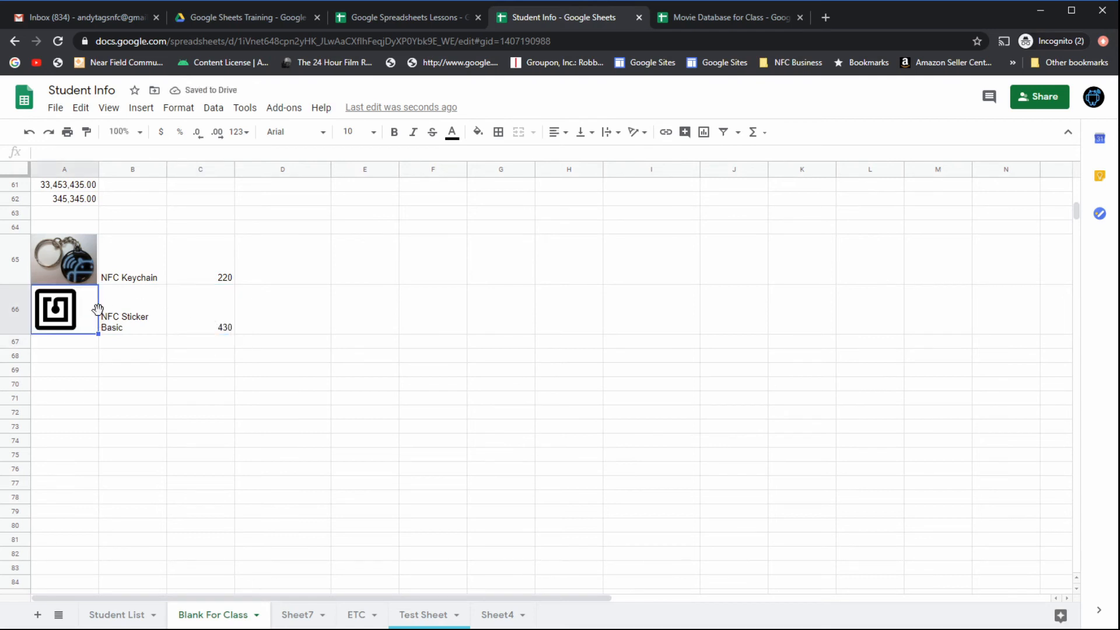
left_click(86, 274)
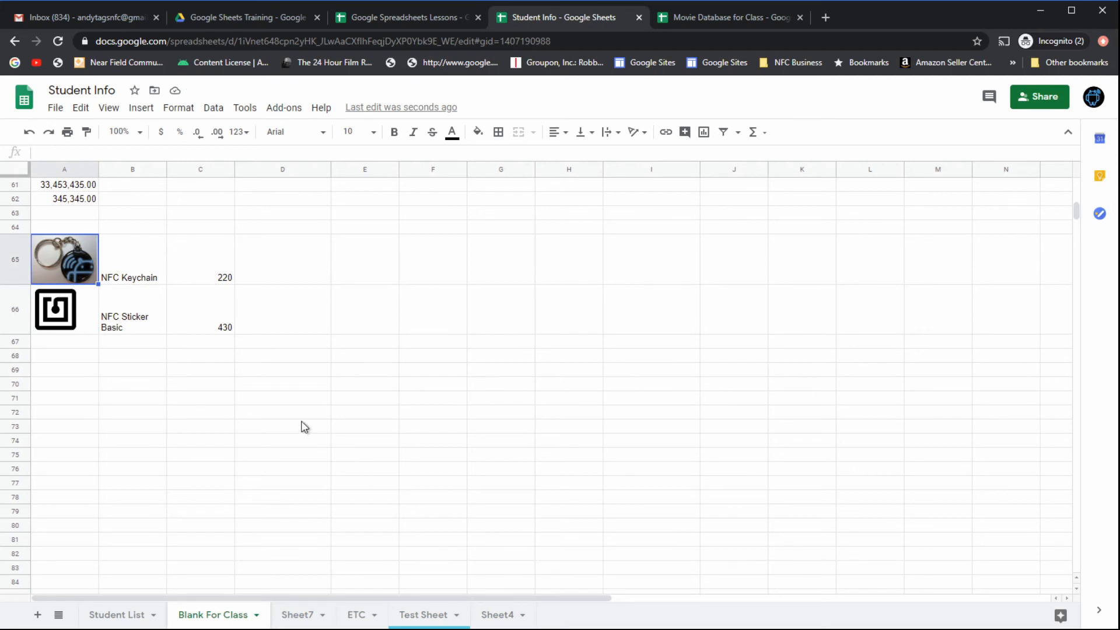
left_click(87, 315)
left_click(87, 344)
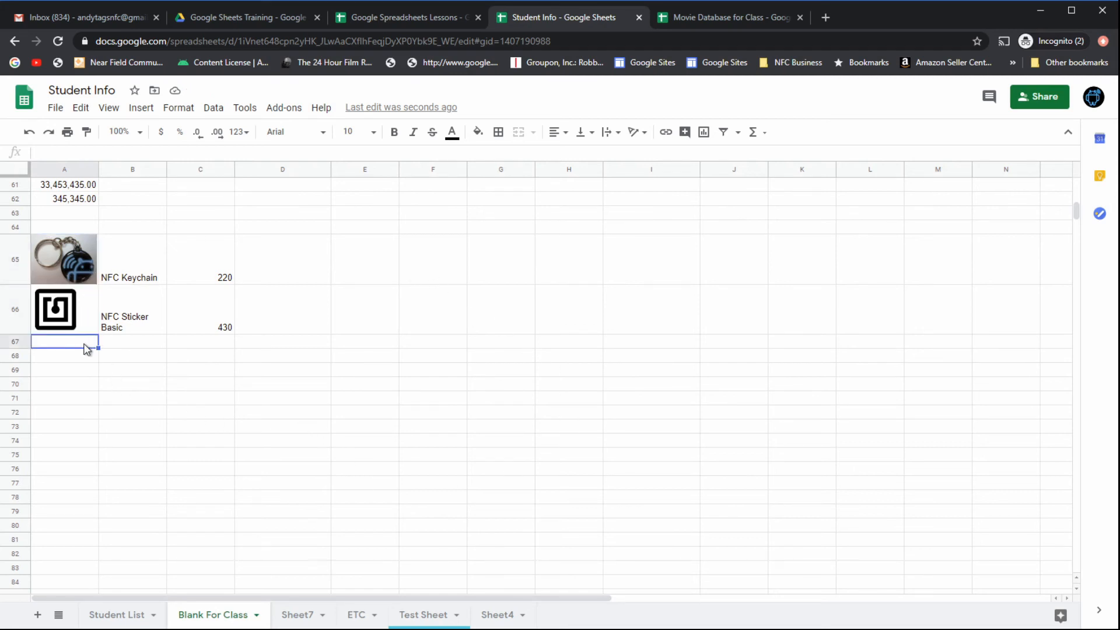
left_click(83, 372)
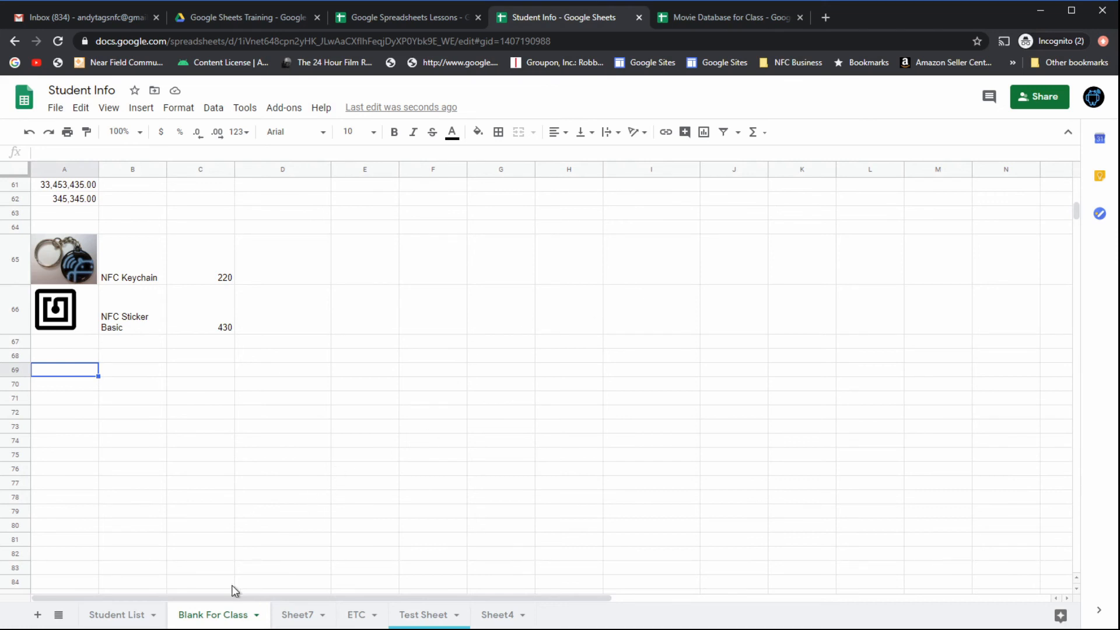
Switch to the Google Spreadsheets Lessons spreadsheet and review the charts on the Food, Funds and Budget sheets against their source data.
left_click(447, 18)
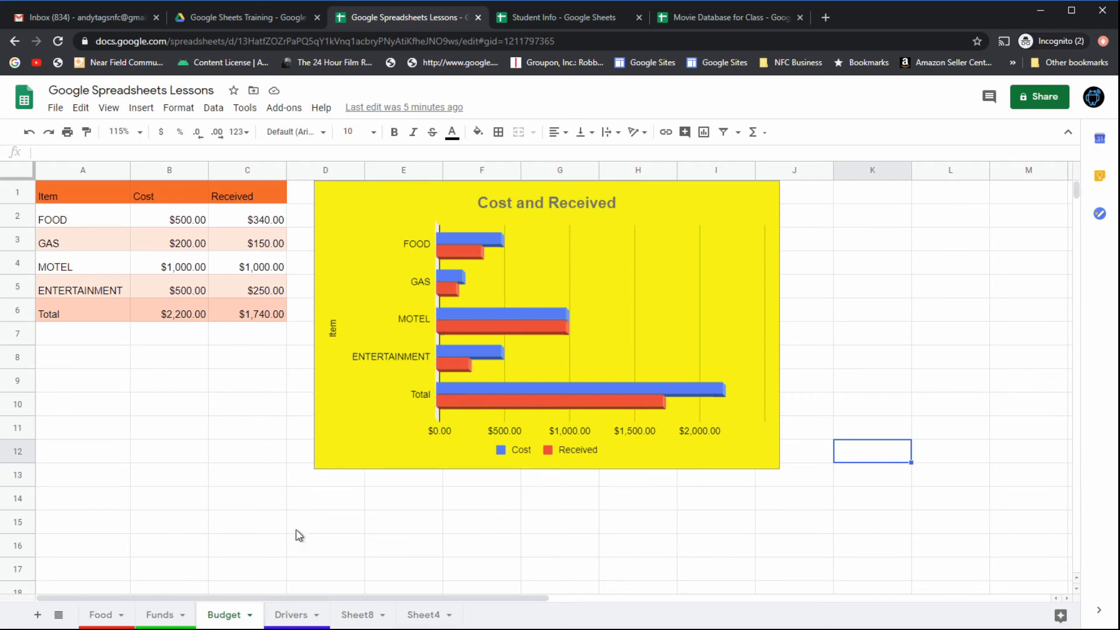
left_click(101, 615)
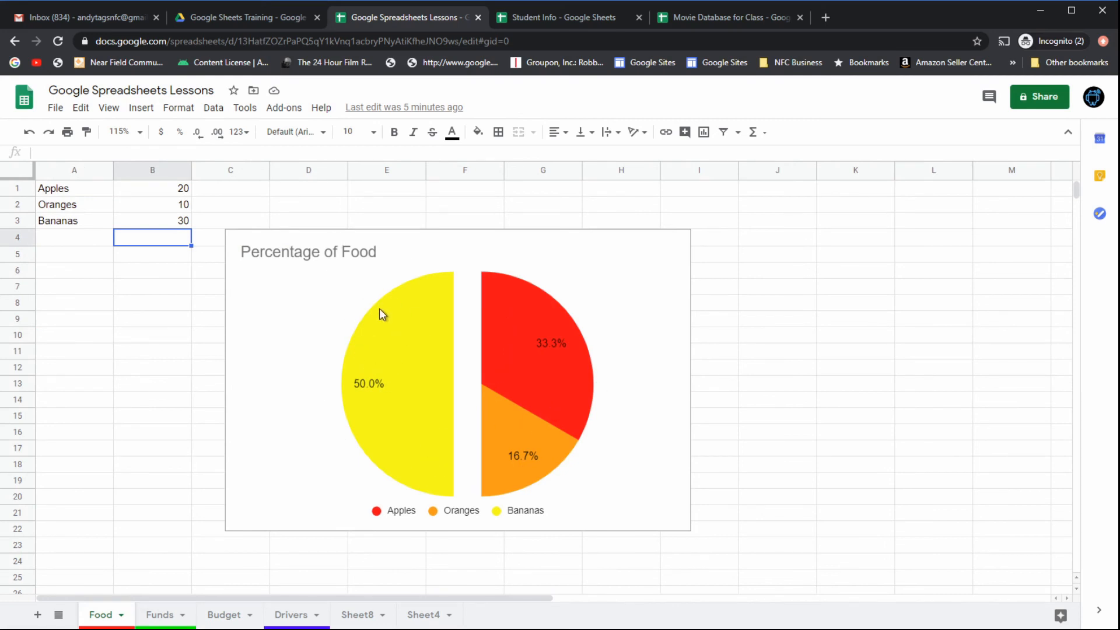
left_click(592, 386)
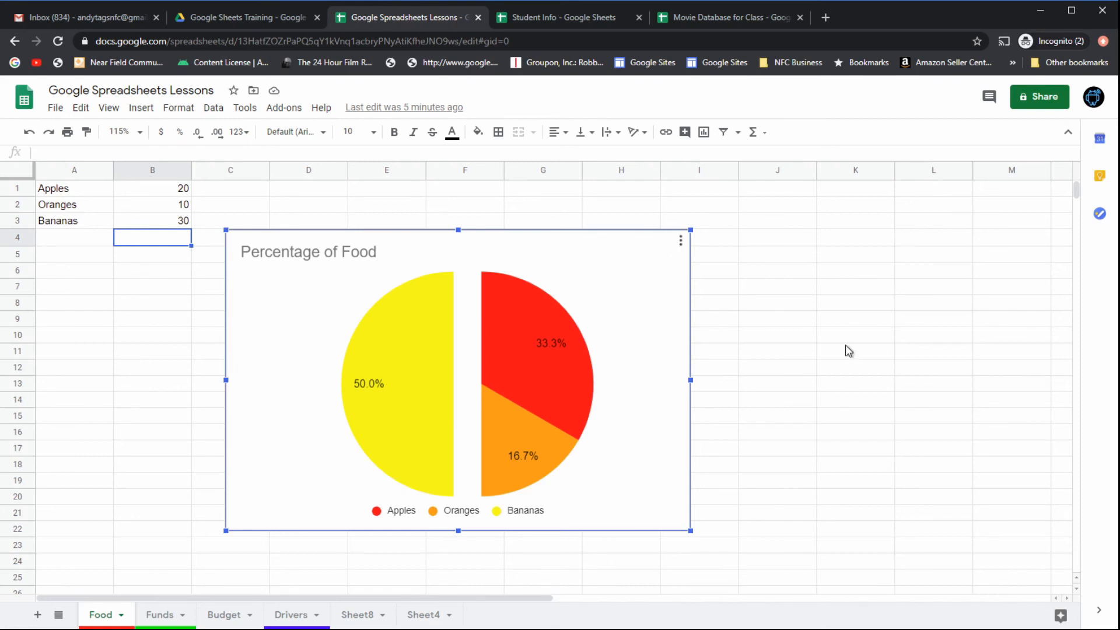
mouse_move(373, 404)
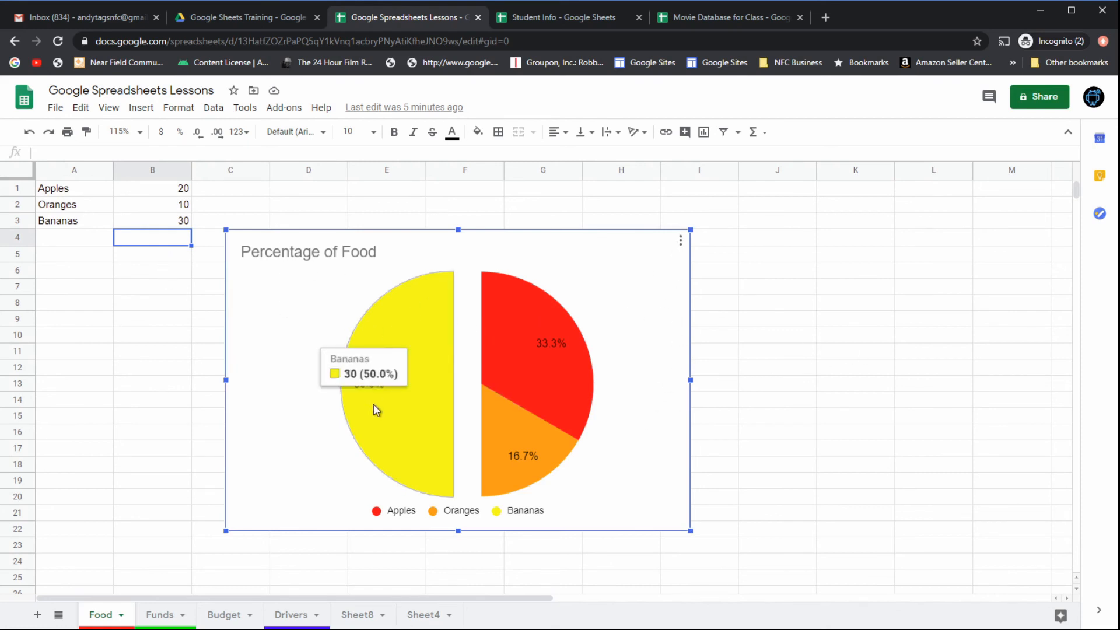
left_click(178, 186)
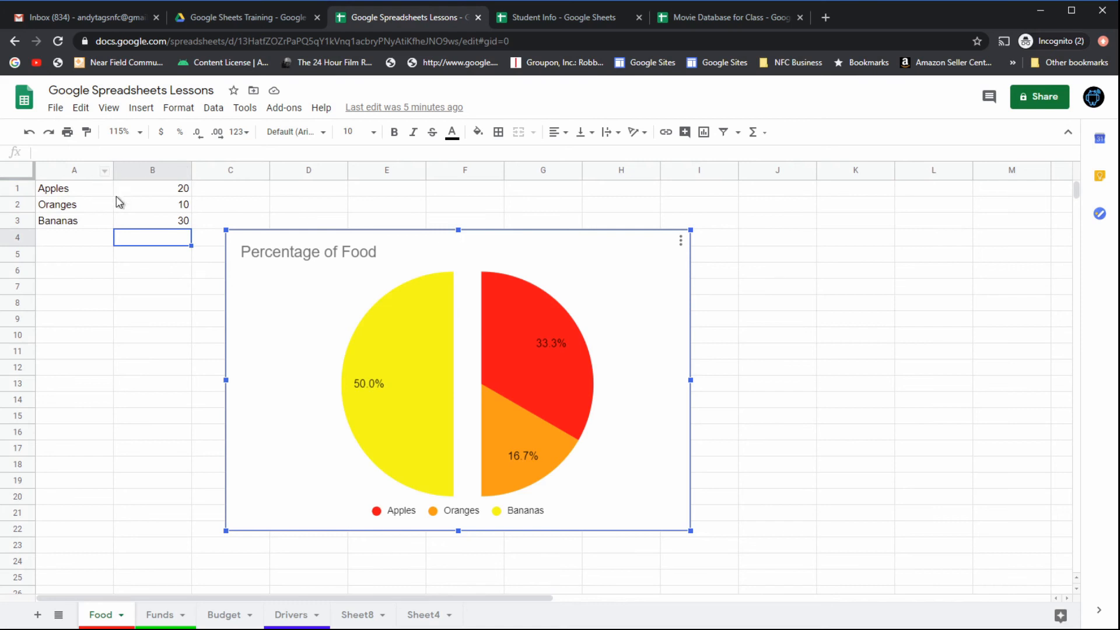
left_click(154, 224)
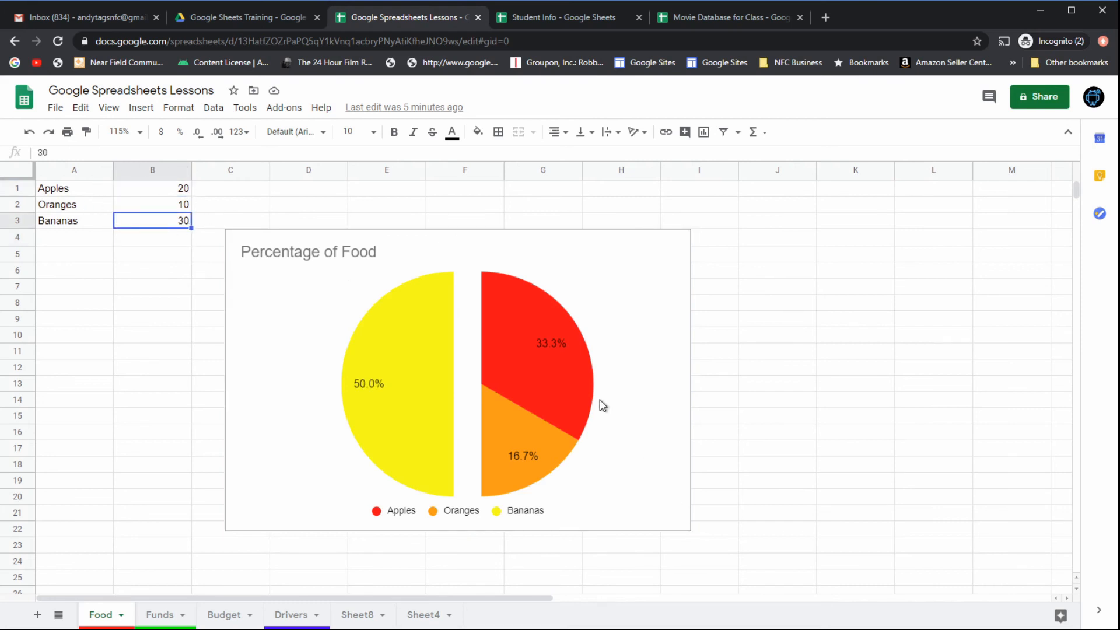
left_click(518, 477)
left_click(166, 613)
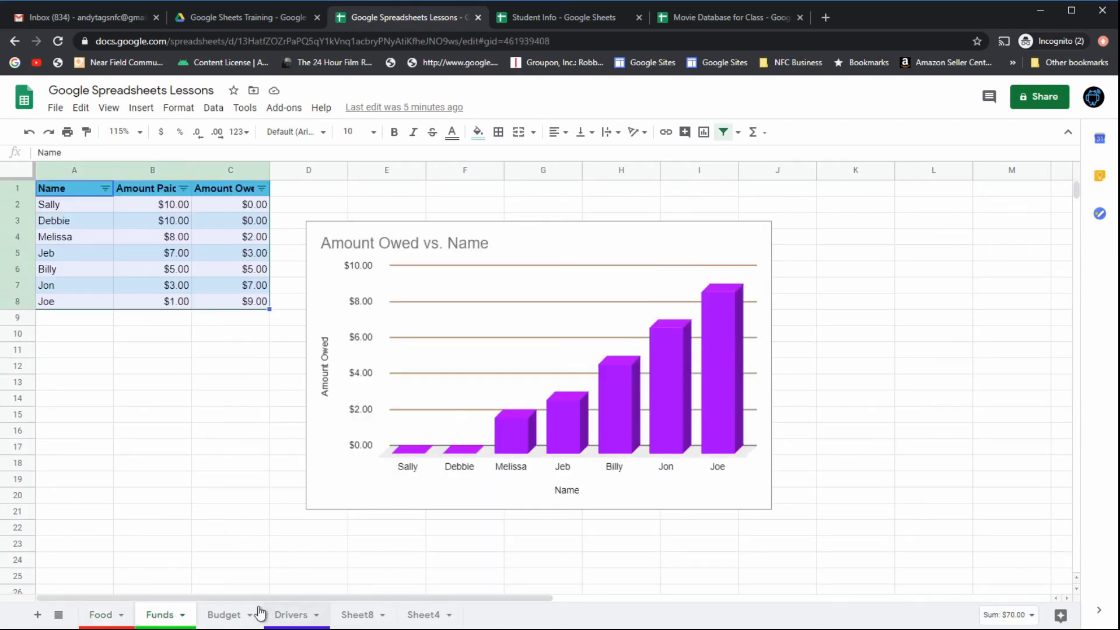
double_click(224, 615)
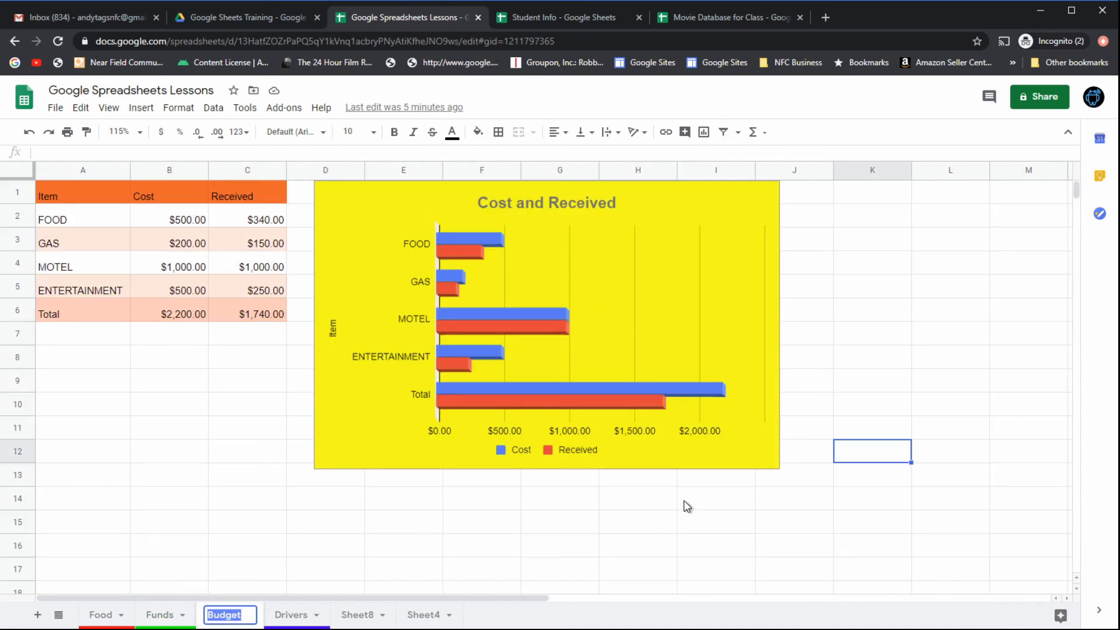